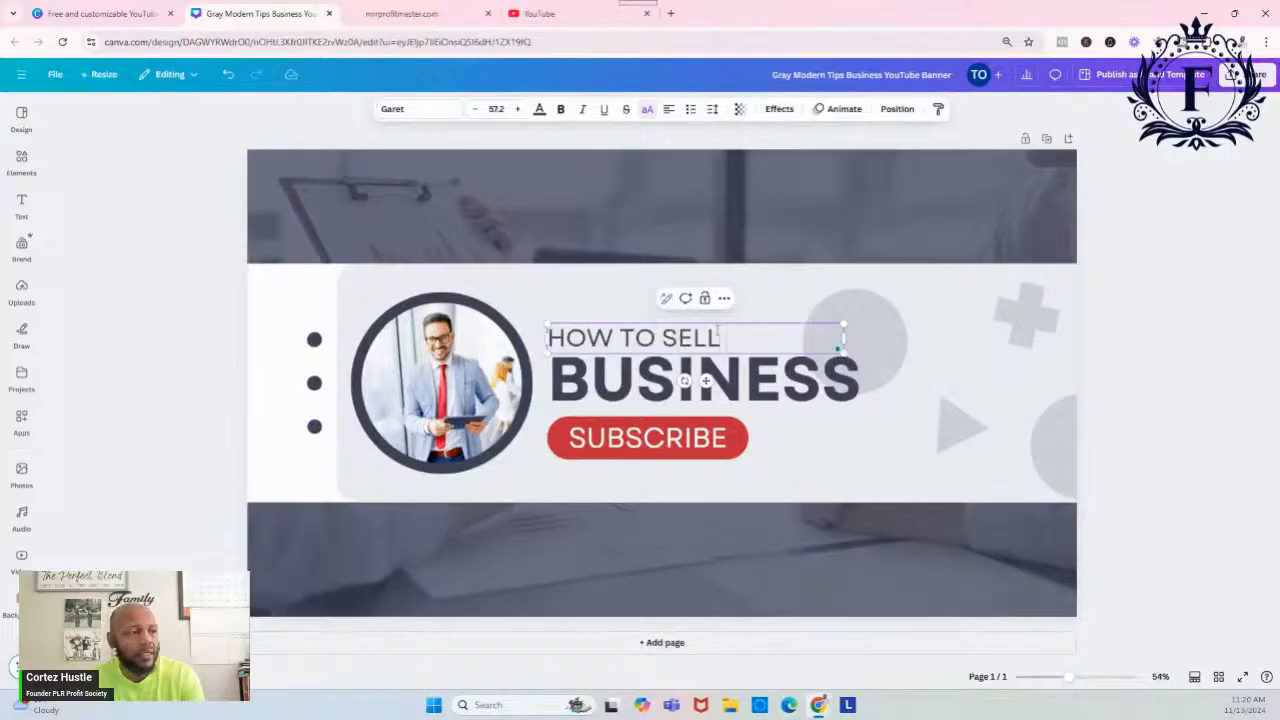
Complete the upper text line as "HOW TO SELL DIGITAL PRODUCTS", widen its box to one line and scale it down to size 33.1
text(DIG)
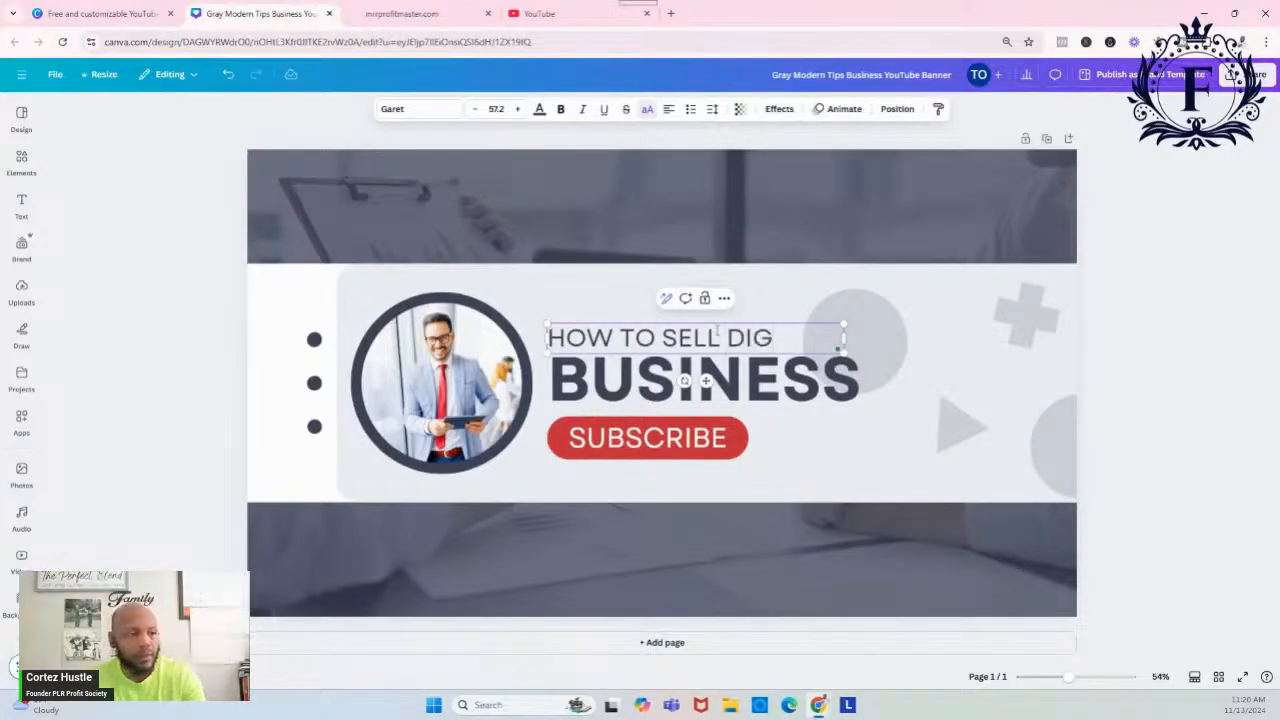
text(ITAL PRODUCTS)
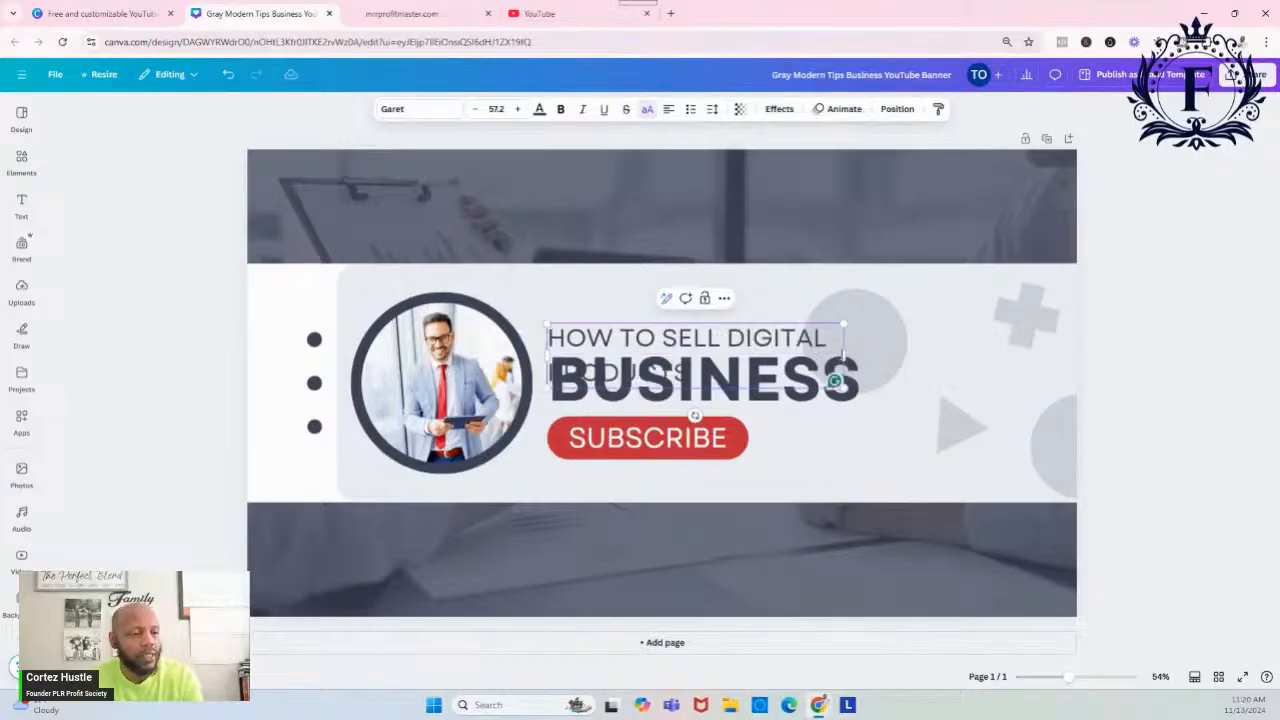
drag(845, 357, 993, 352)
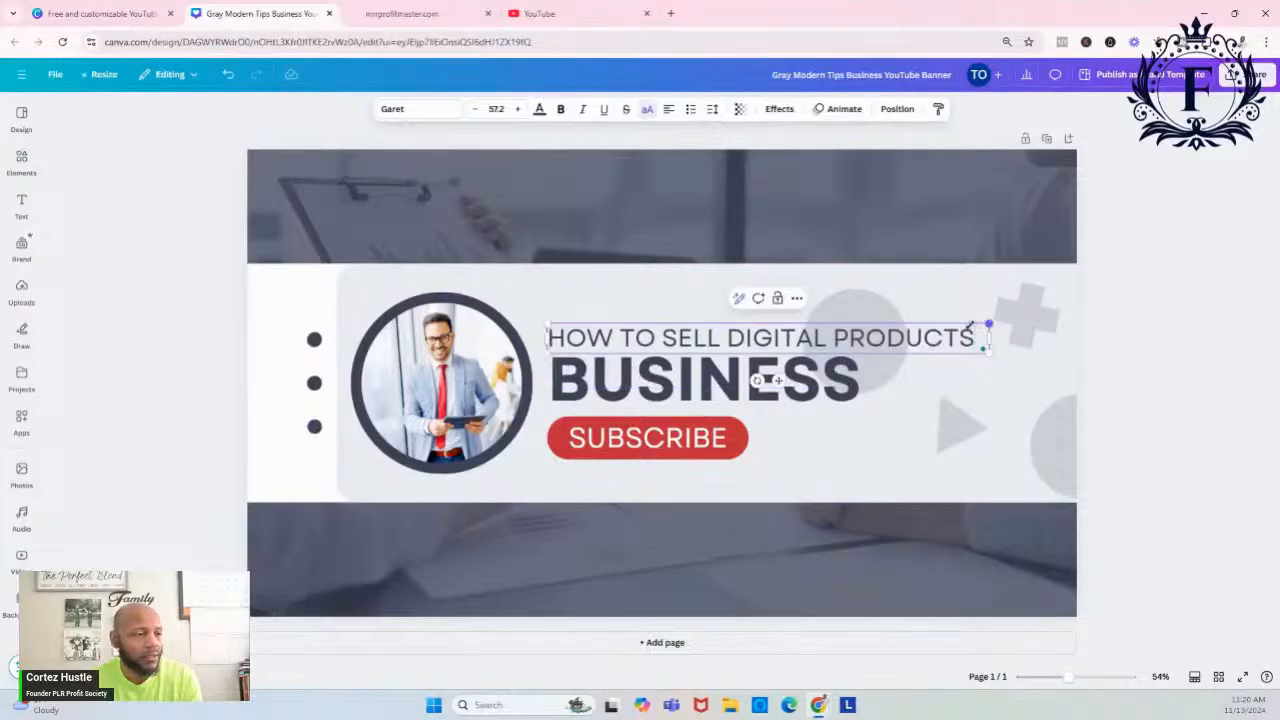
drag(967, 326, 795, 345)
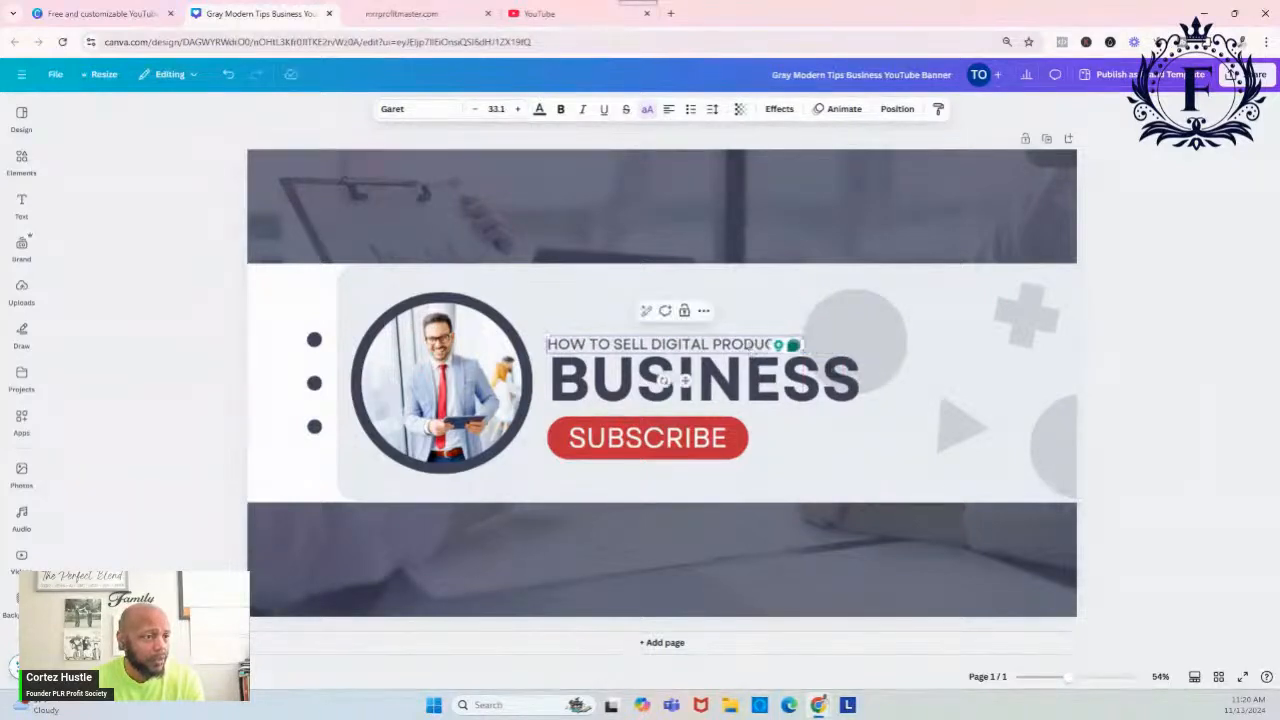
Replace the large heading "BUSINESS" with "PLR PROIFT SOCIETY"
click(752, 393)
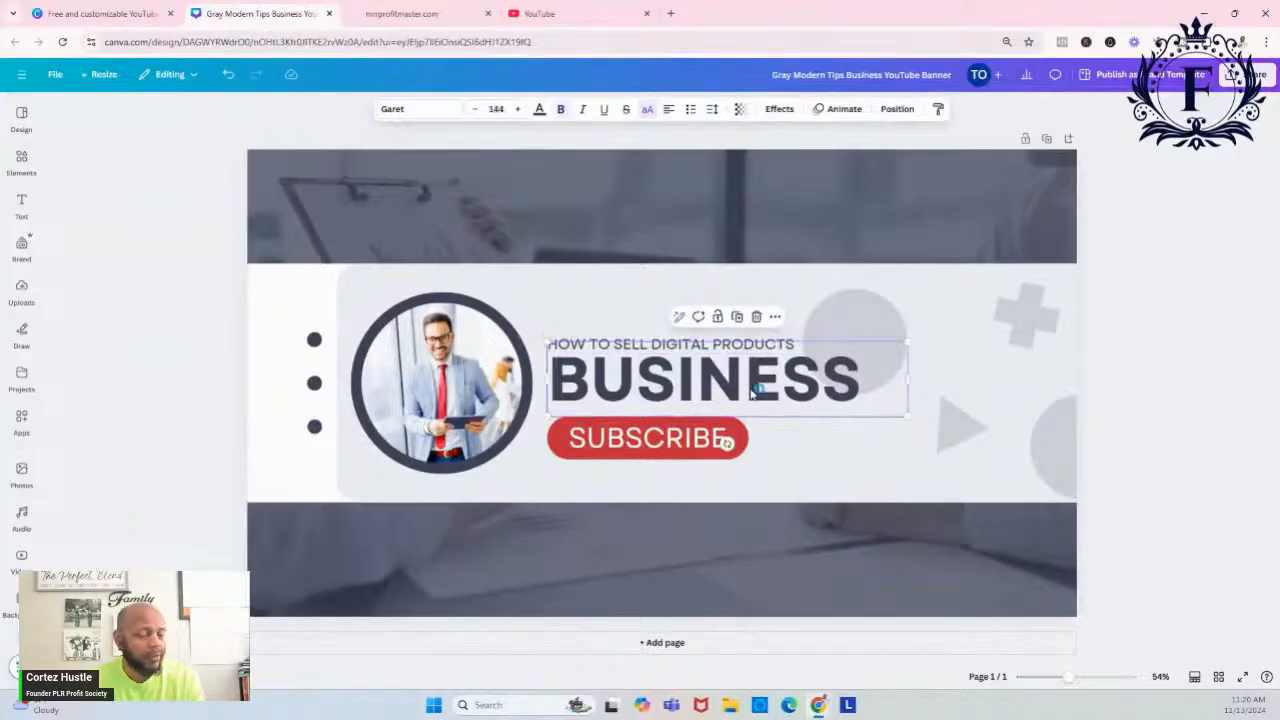
double_click(752, 393)
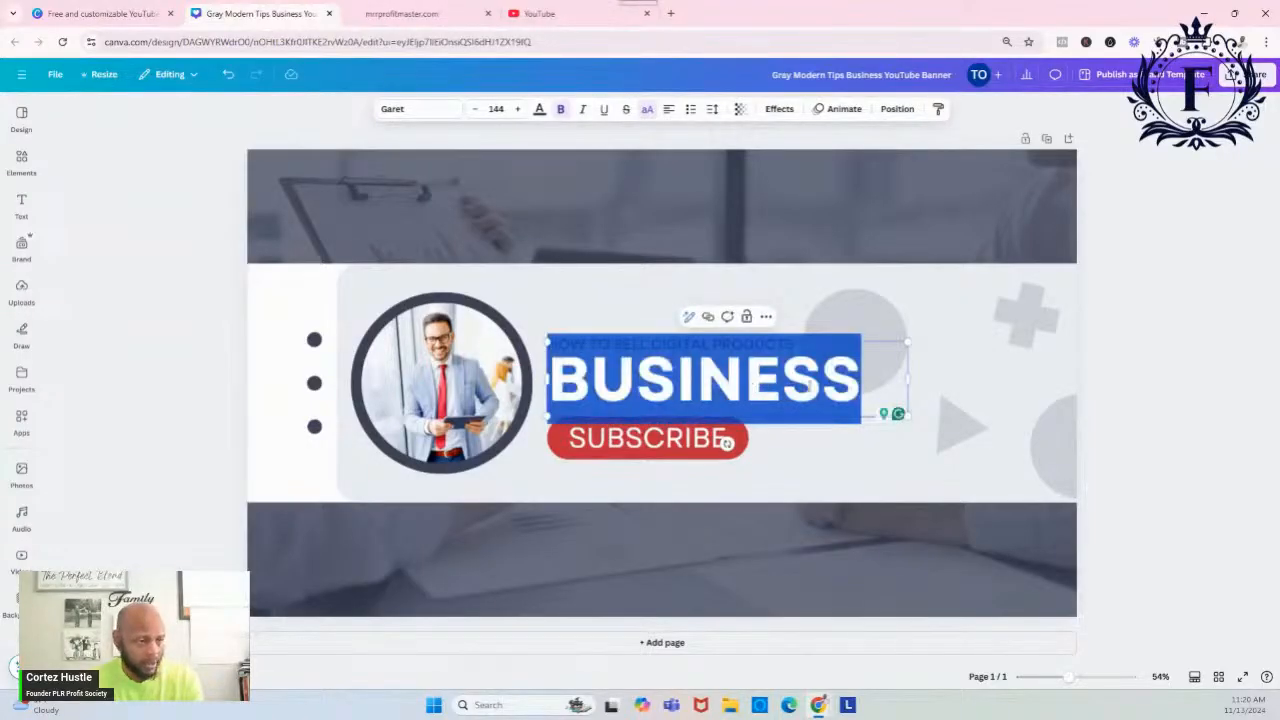
text(PL)
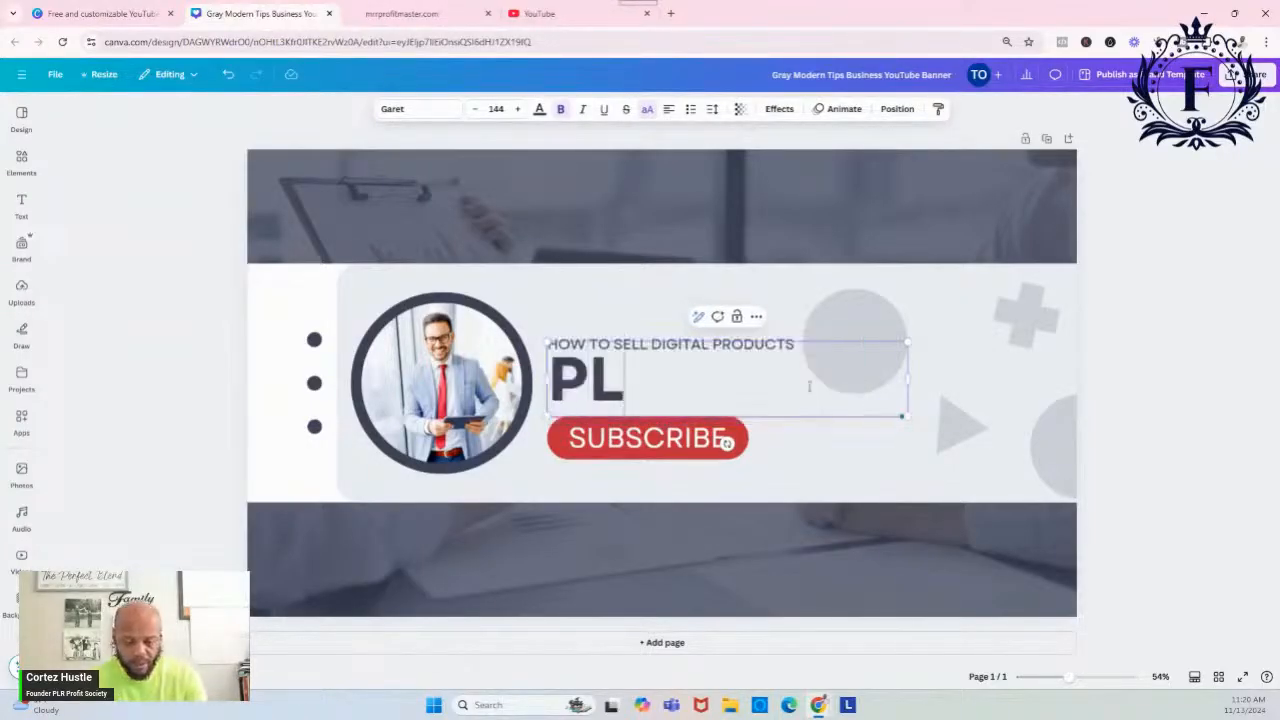
text(R PROI)
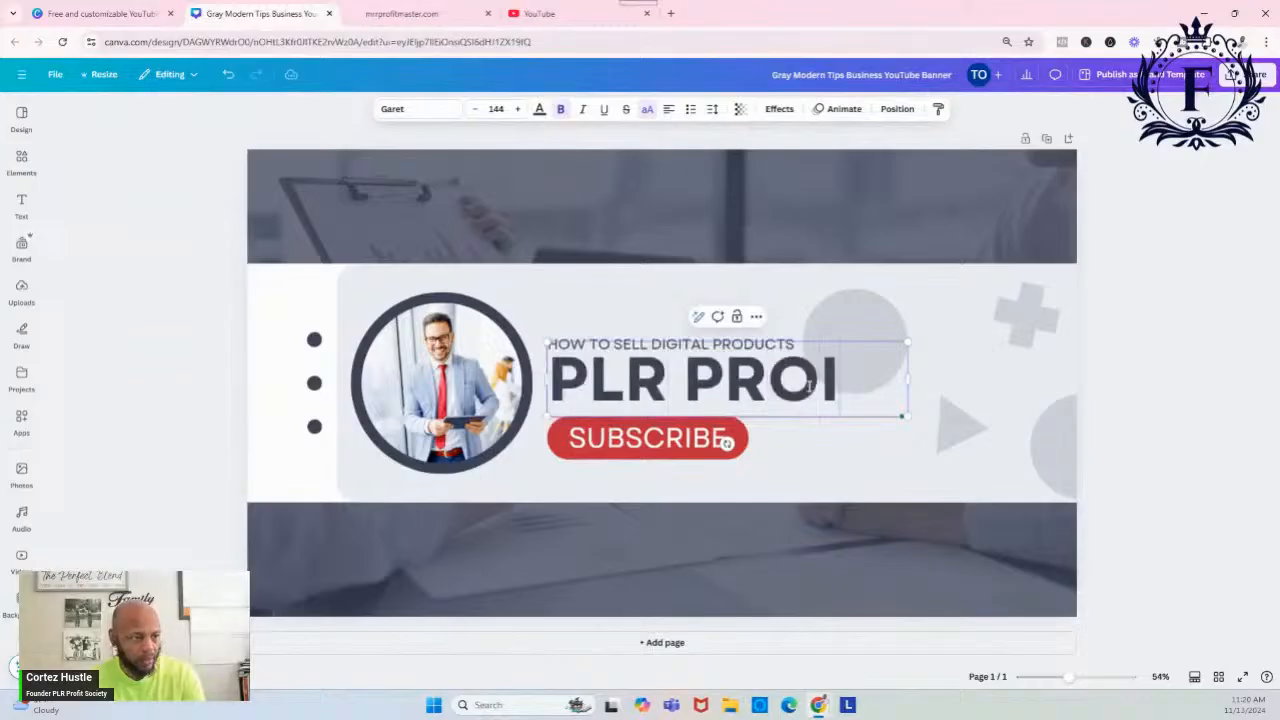
text(FT SOCIETY)
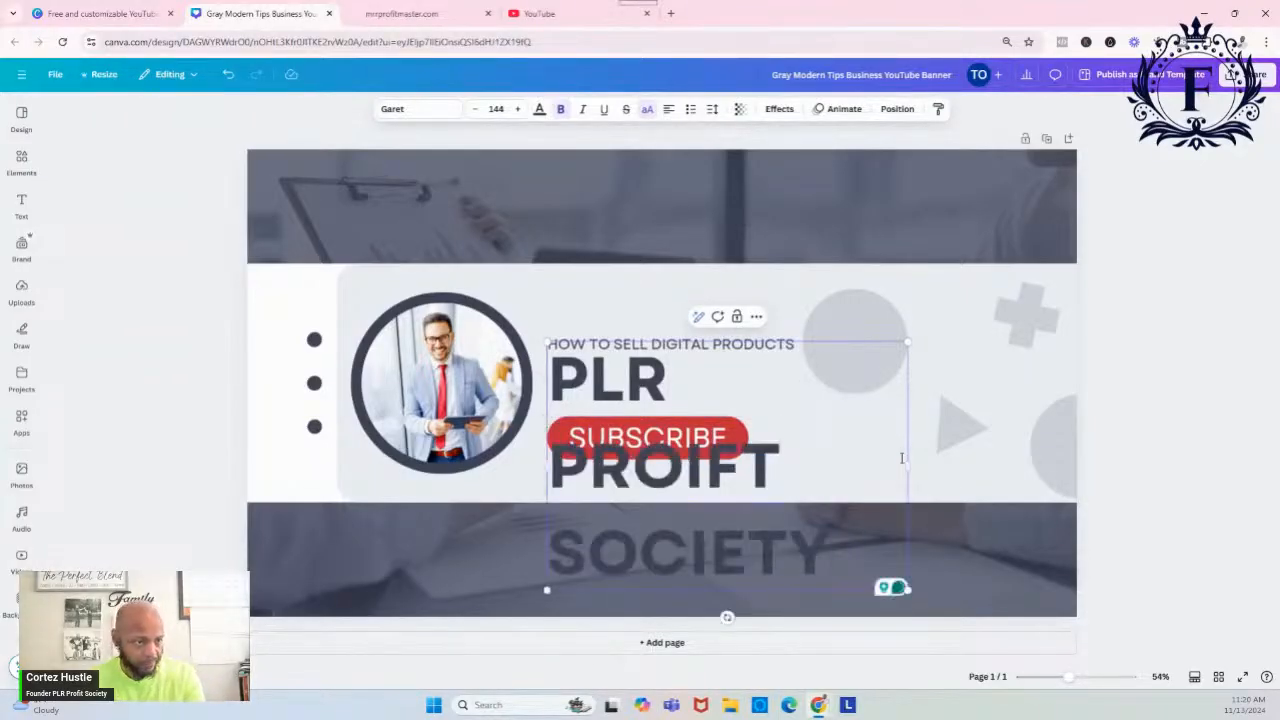
Reduce the heading's font size to 74.8 so that it fits on a single line
click(478, 109)
click(478, 109)
click(478, 109)
click(478, 109)
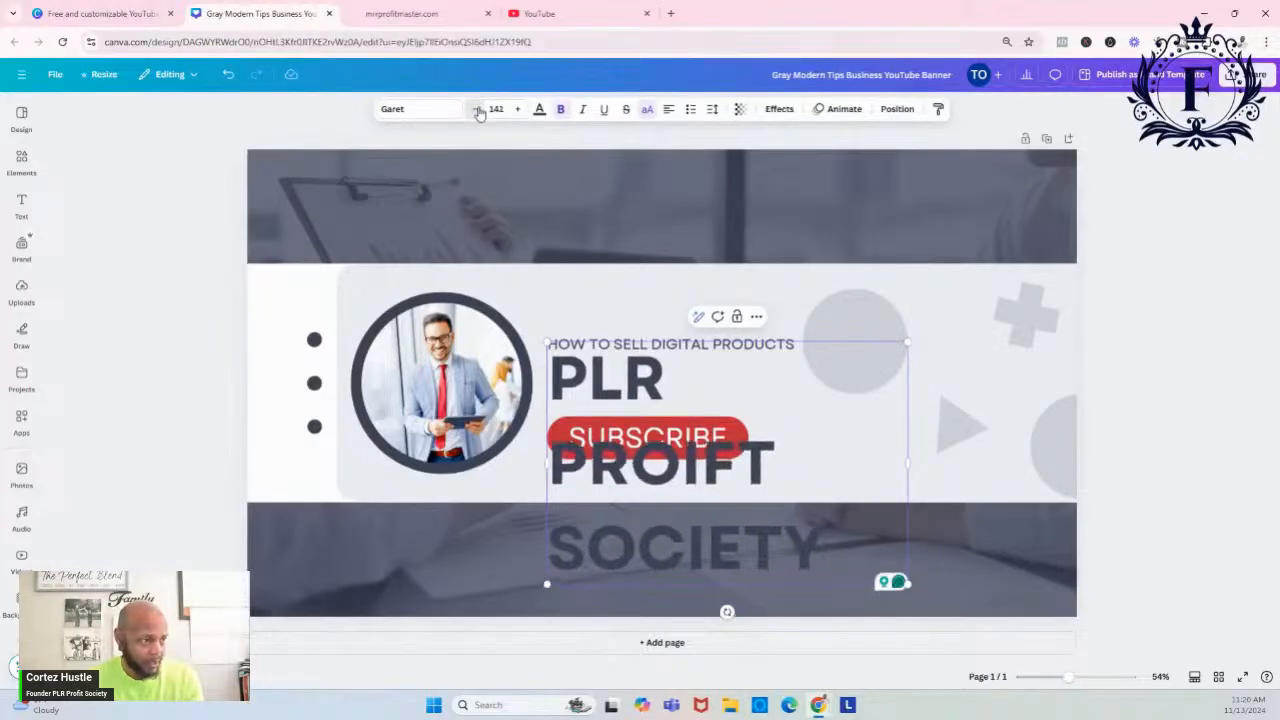
click(478, 109)
click(478, 109)
click(478, 109)
click(478, 109)
click(478, 109)
click(478, 109)
click(478, 109)
click(478, 109)
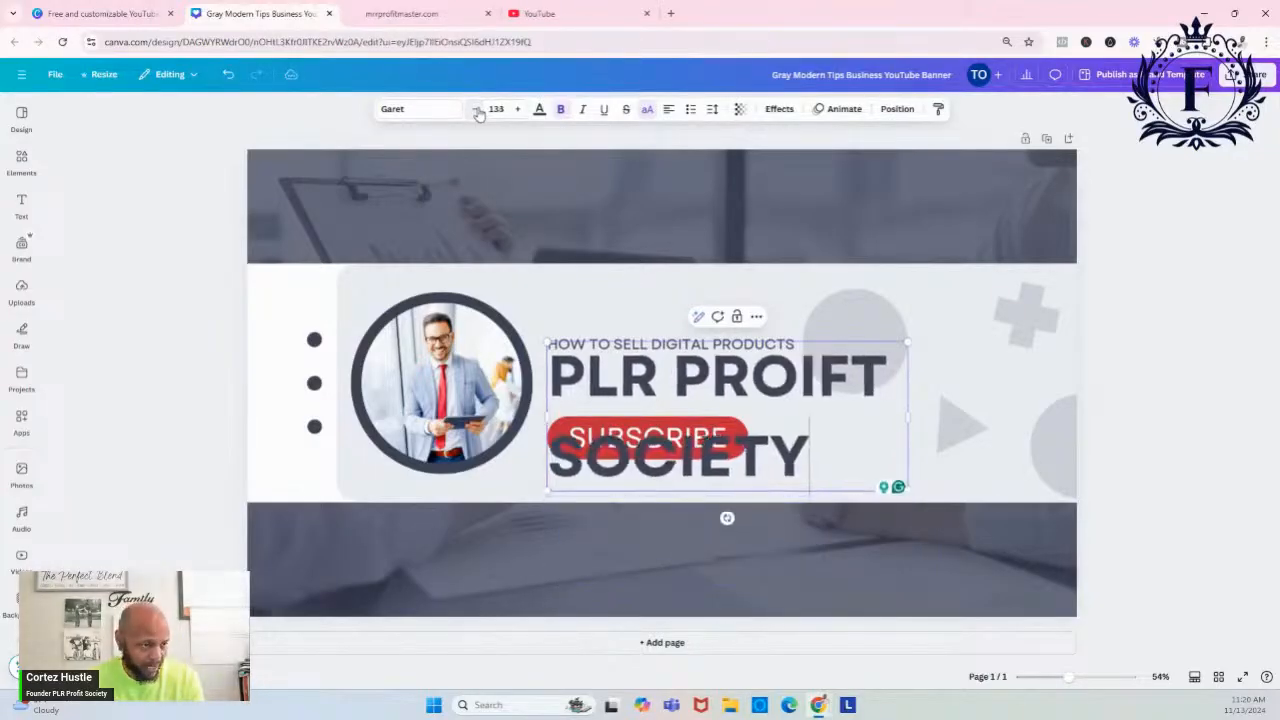
click(478, 109)
click(478, 109)
click(478, 109)
click(478, 109)
click(478, 109)
click(478, 109)
click(478, 109)
click(478, 109)
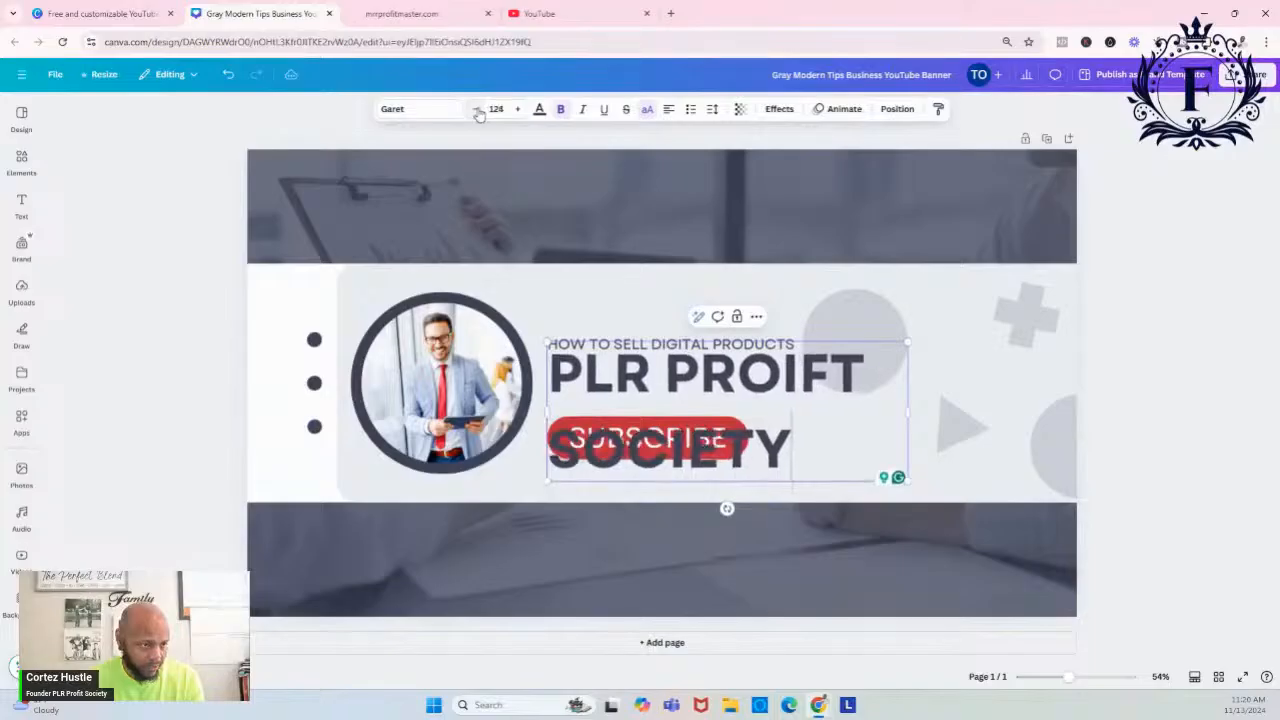
click(478, 109)
click(478, 109)
click(478, 109)
click(478, 109)
click(478, 109)
click(478, 109)
click(478, 109)
click(478, 109)
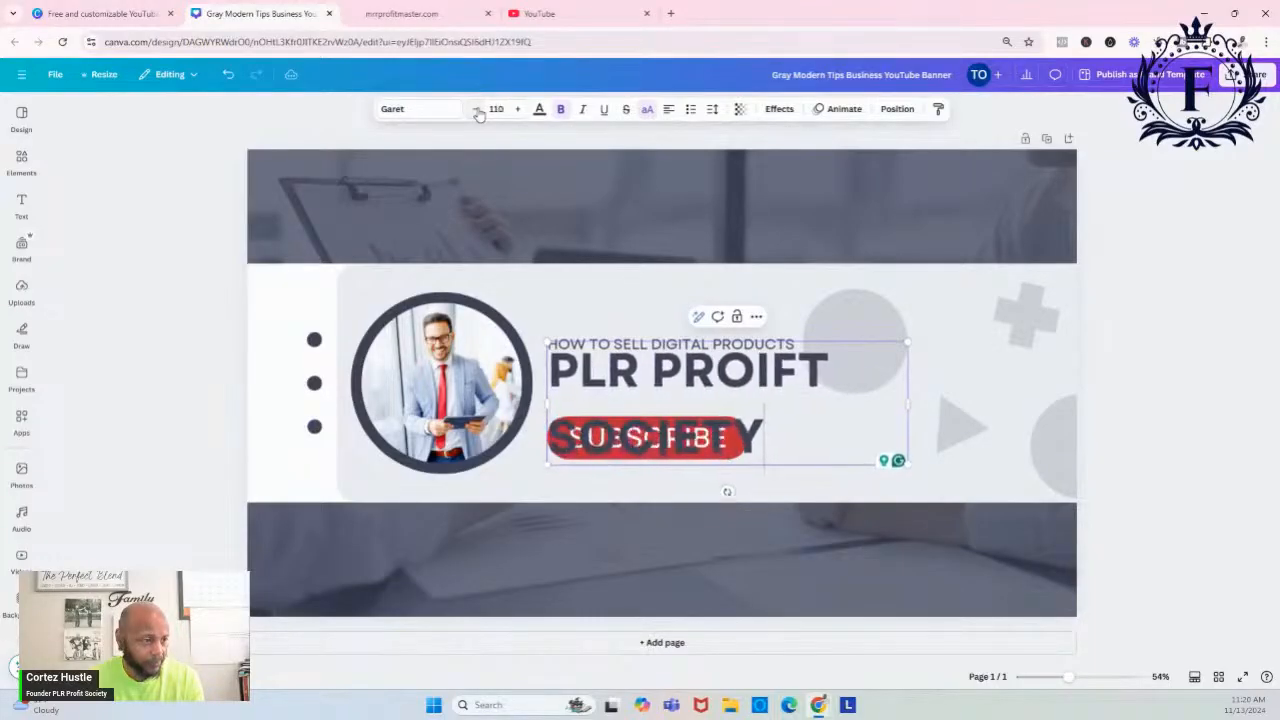
click(478, 109)
click(478, 109)
click(478, 109)
click(478, 109)
click(478, 109)
click(478, 109)
click(478, 109)
click(478, 109)
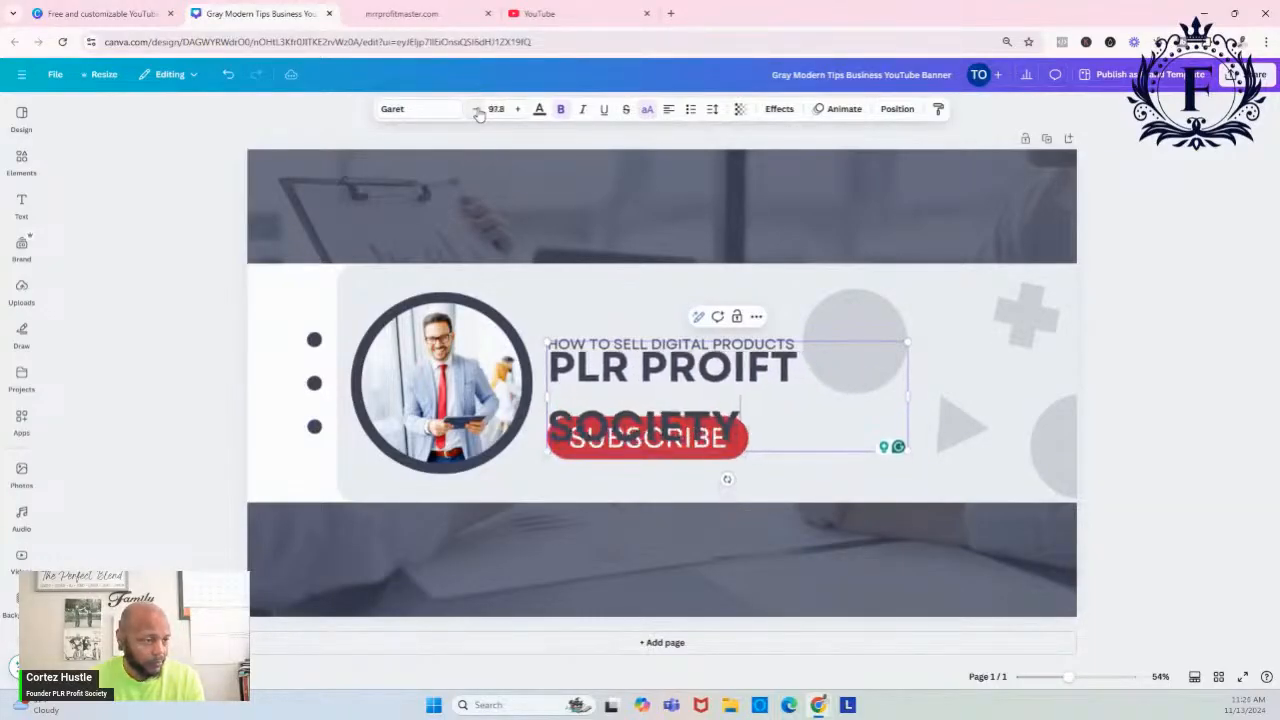
click(478, 109)
click(478, 109)
click(478, 109)
click(478, 109)
click(478, 109)
click(478, 109)
click(478, 109)
click(478, 109)
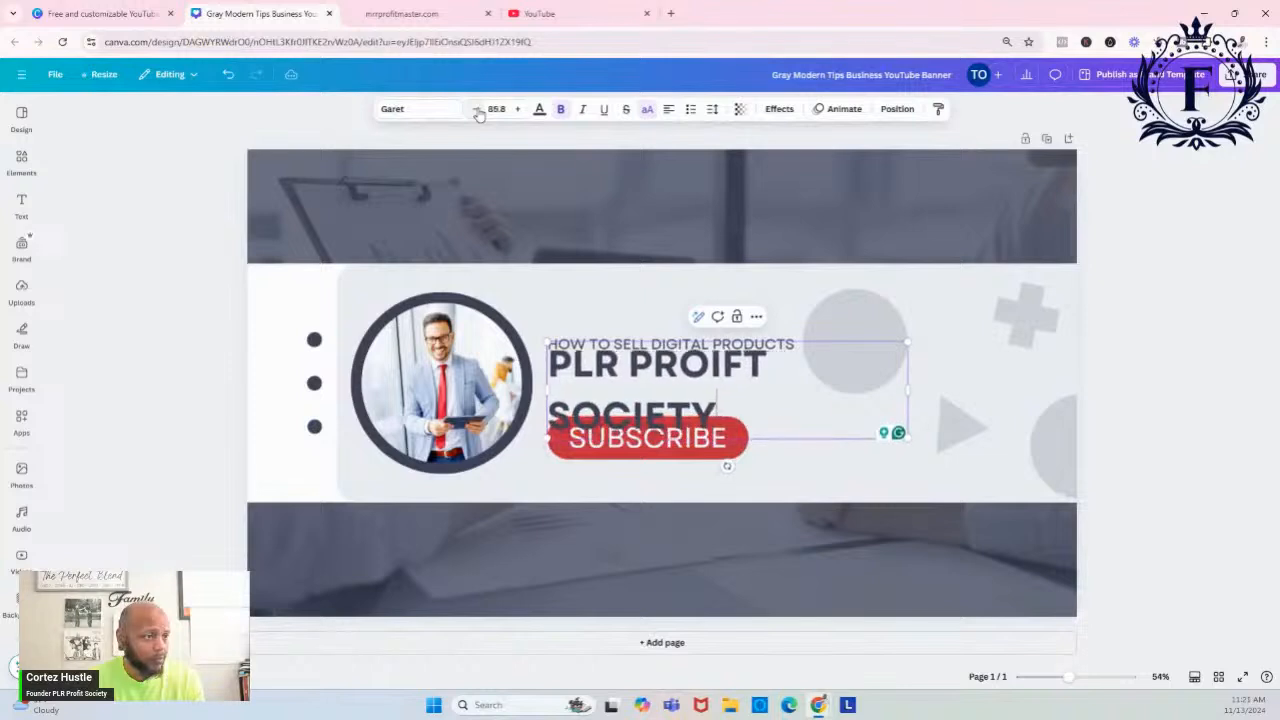
click(478, 109)
click(478, 109)
click(478, 109)
click(478, 109)
click(478, 109)
click(478, 109)
click(478, 109)
click(478, 109)
click(478, 109)
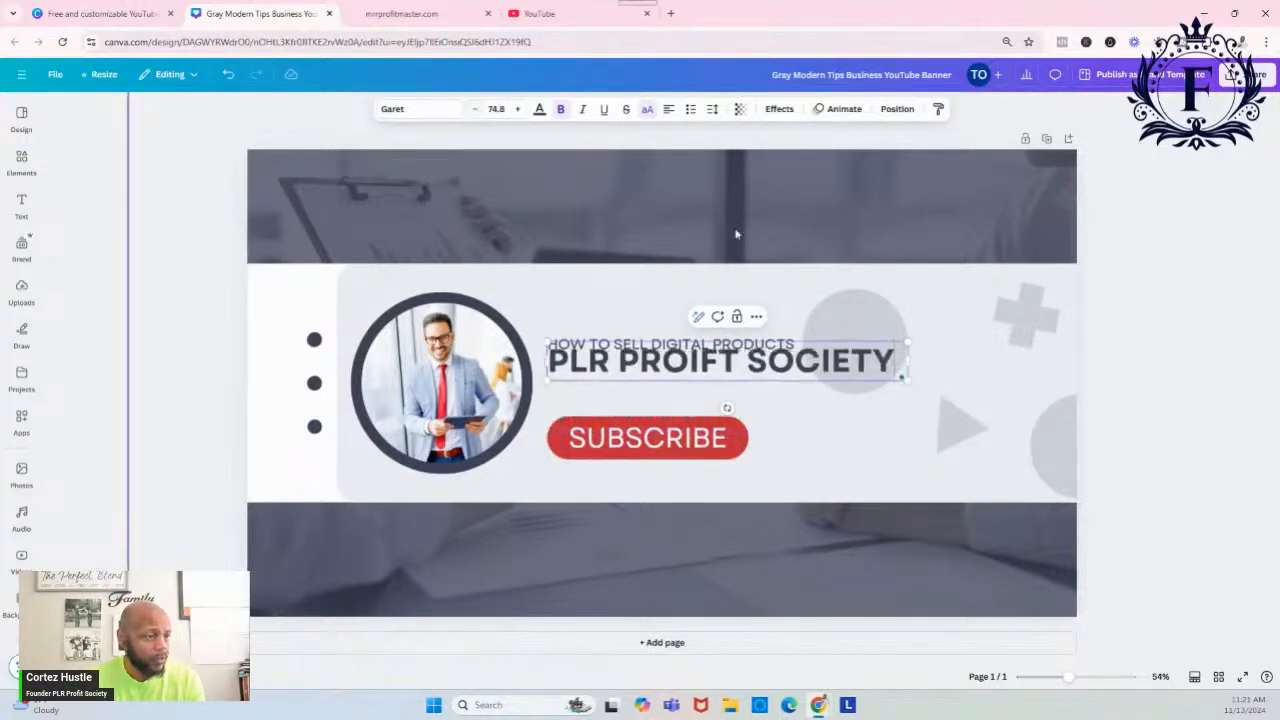
Move the heading slightly down so it clears the "HOW TO SELL DIGITAL PRODUCTS" line
click(855, 420)
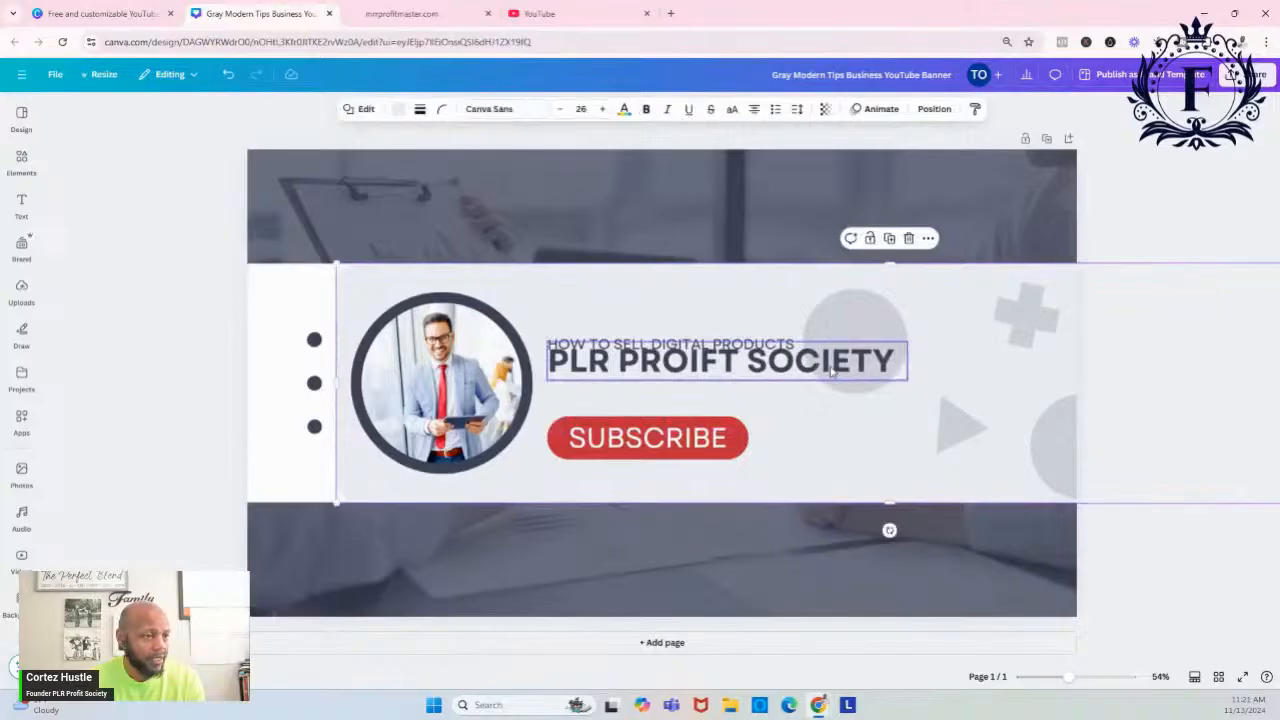
drag(832, 373, 828, 374)
click(803, 300)
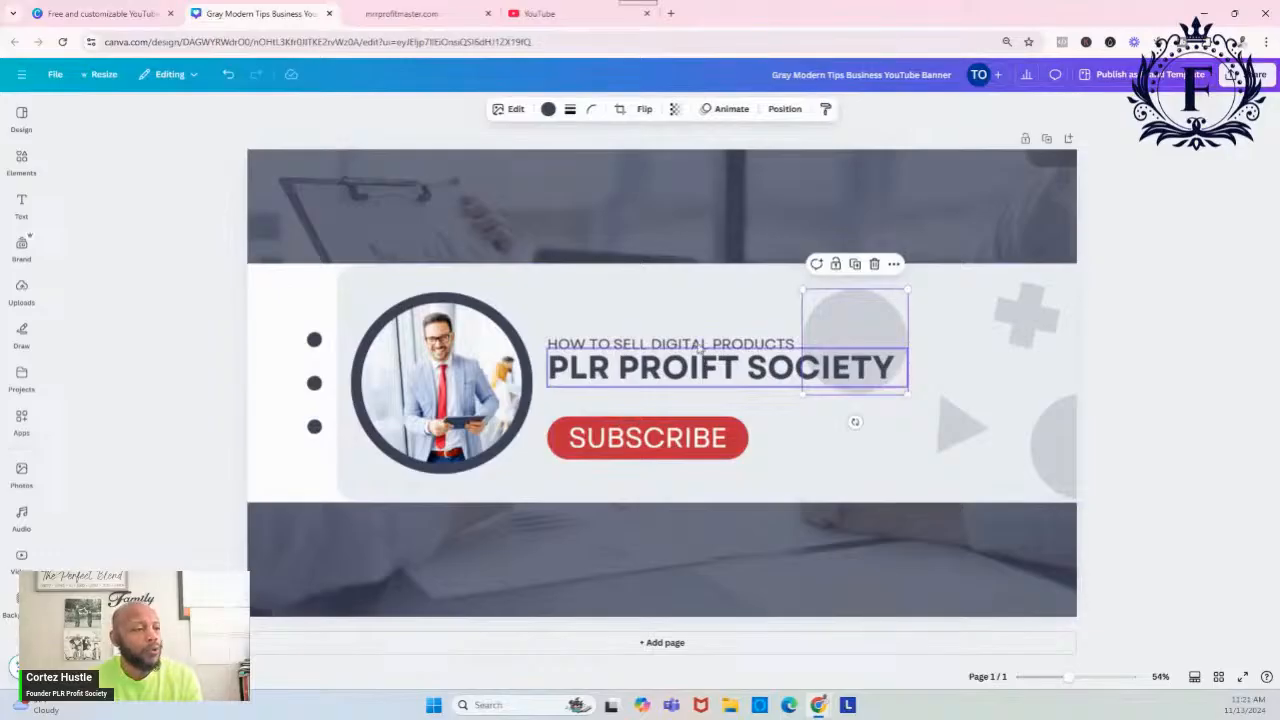
Duplicate the "HOW TO SELL DIGITAL PRODUCTS" line and place the copy directly beneath the heading, left-aligned with it
click(697, 344)
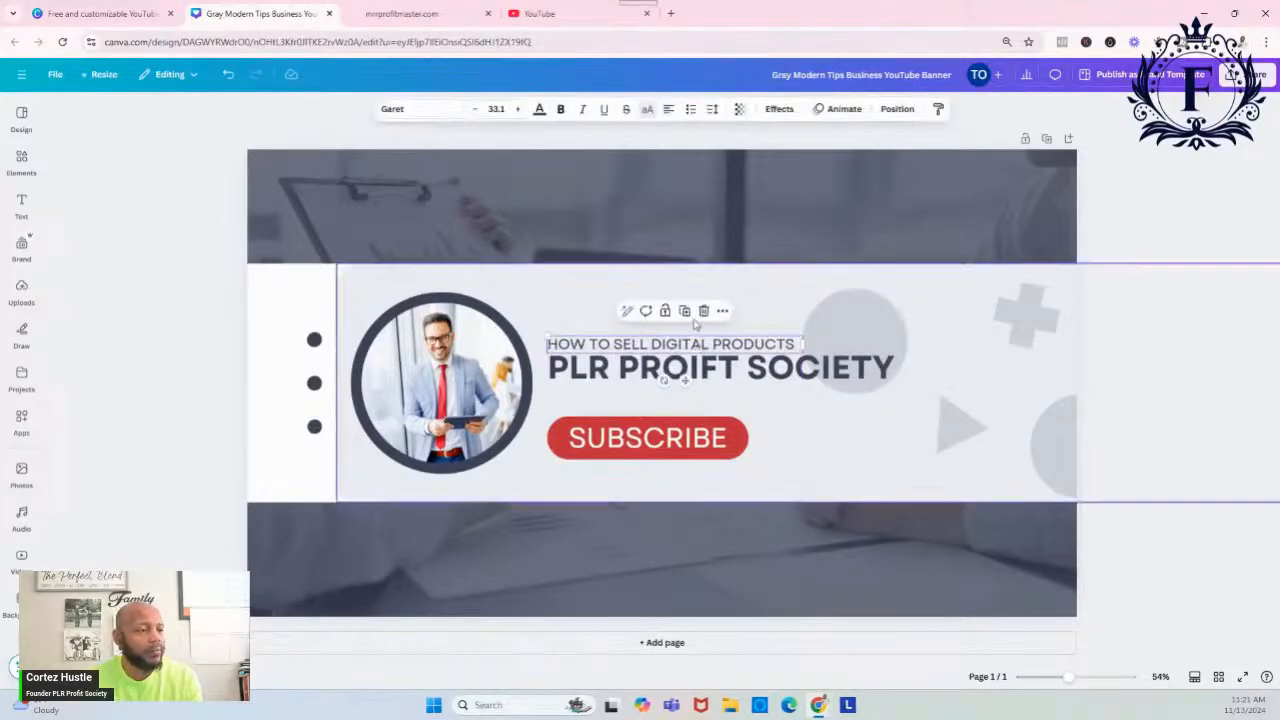
click(686, 312)
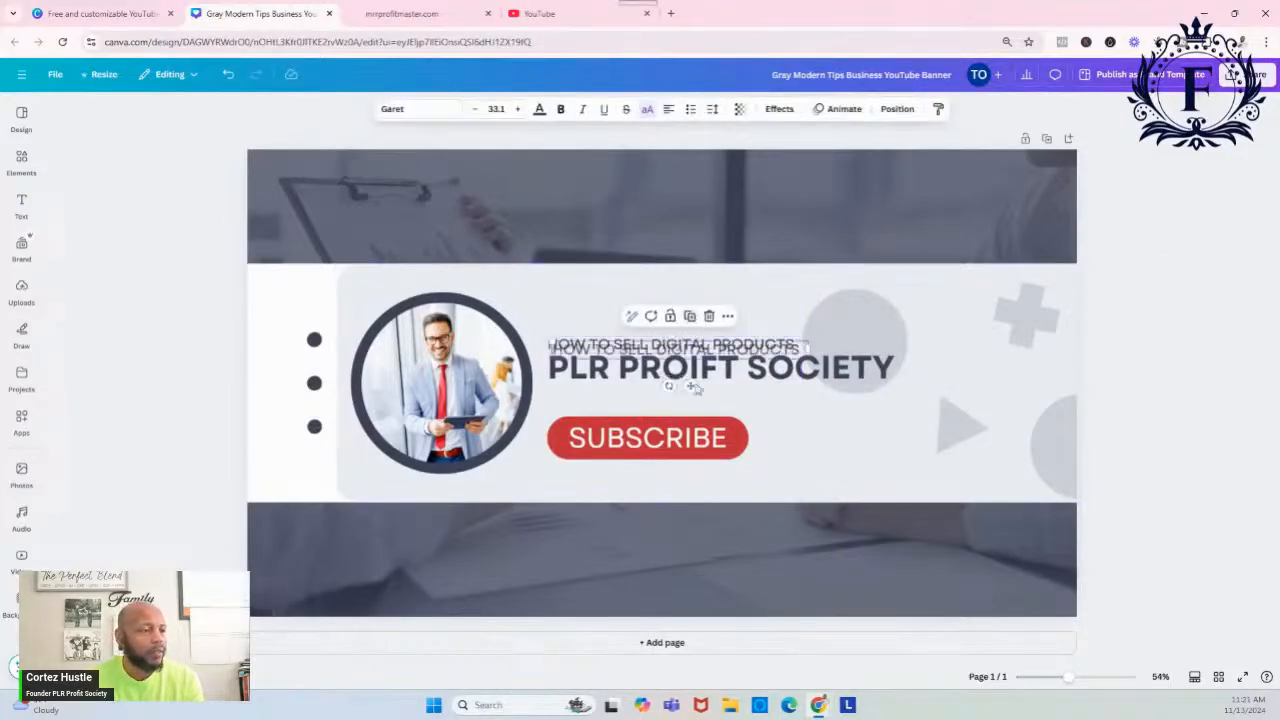
drag(690, 387, 688, 432)
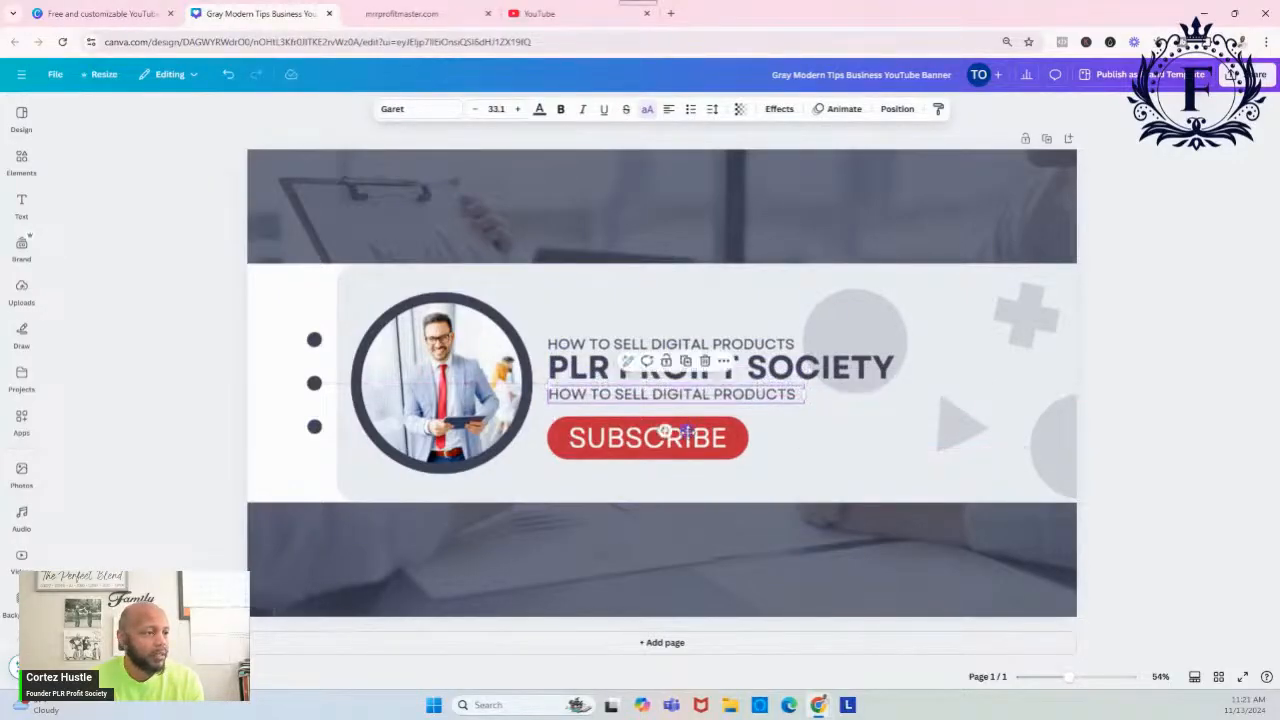
Replace the text of the copied line beneath the heading with "LIVE TRAINING M-F 11 AM CST"
double_click(706, 396)
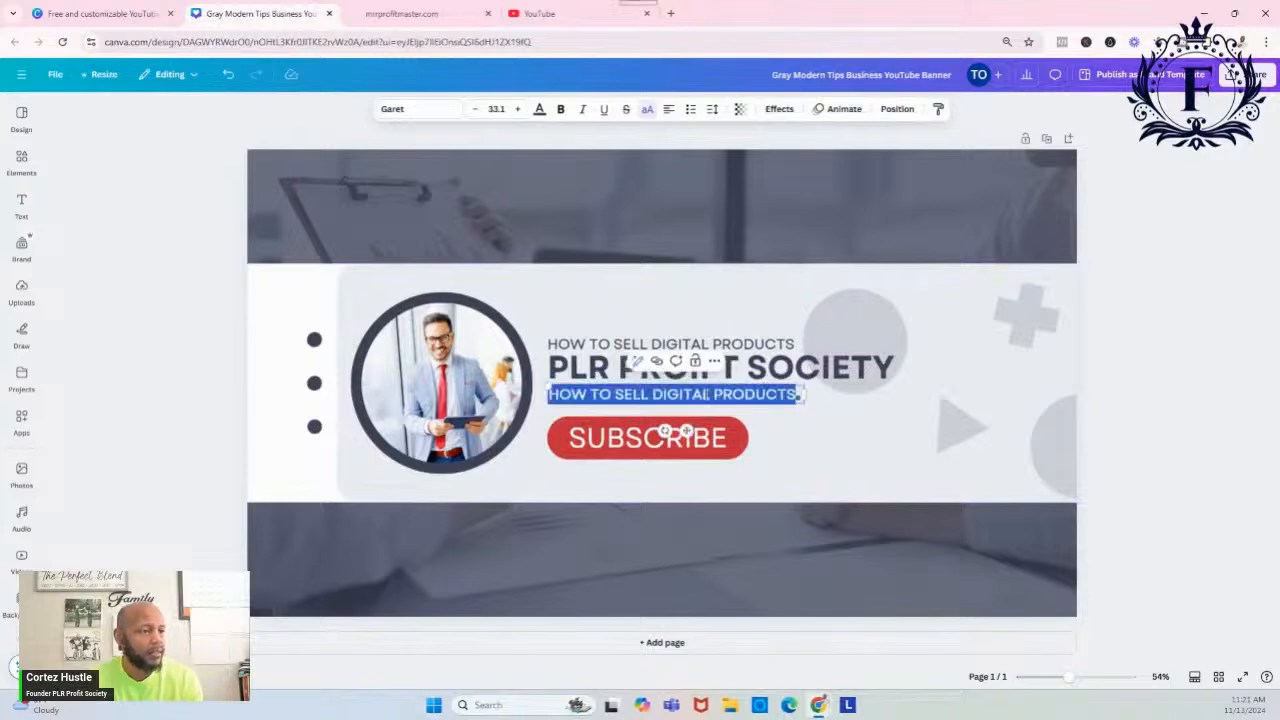
text(LIVE TR)
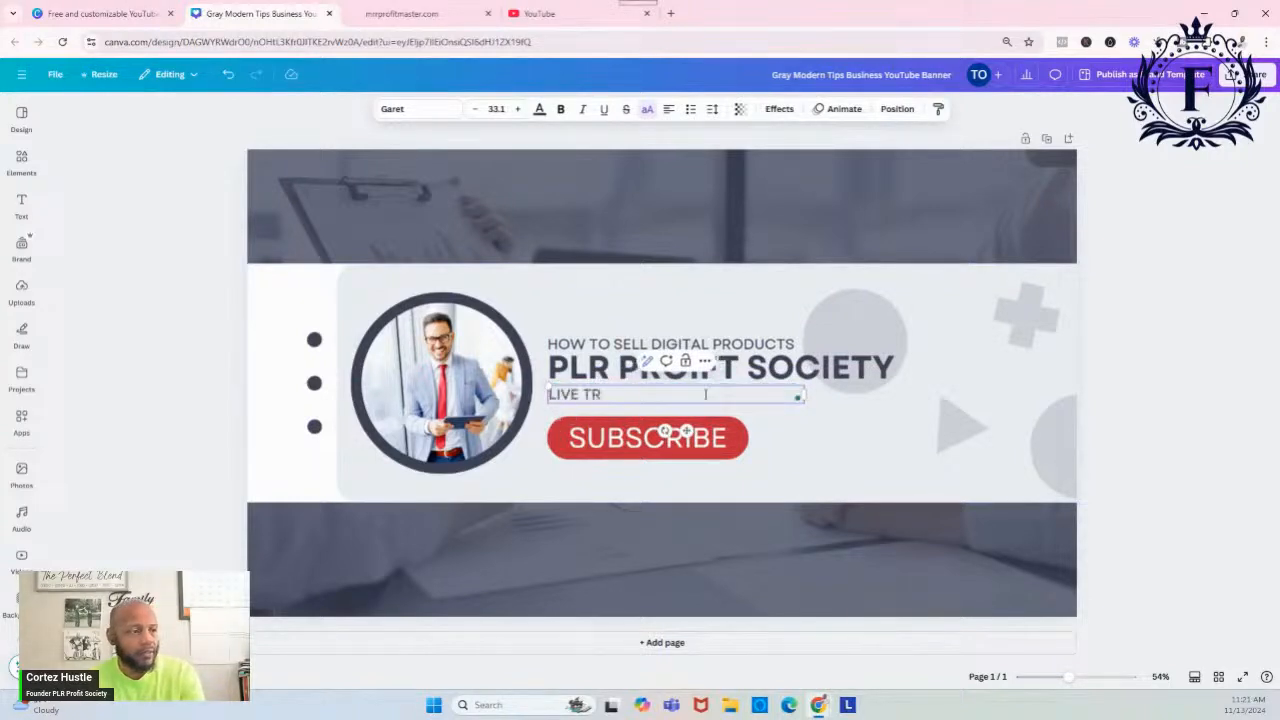
text(AINING)
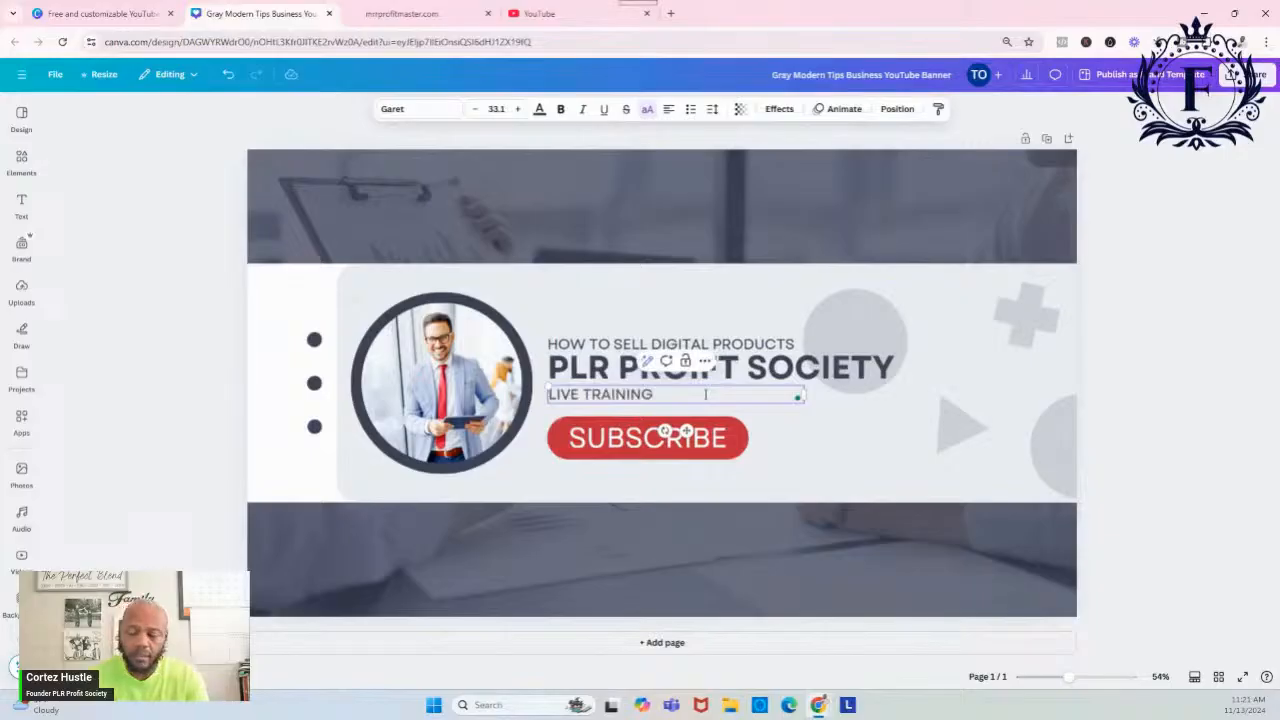
text( M-F 11)
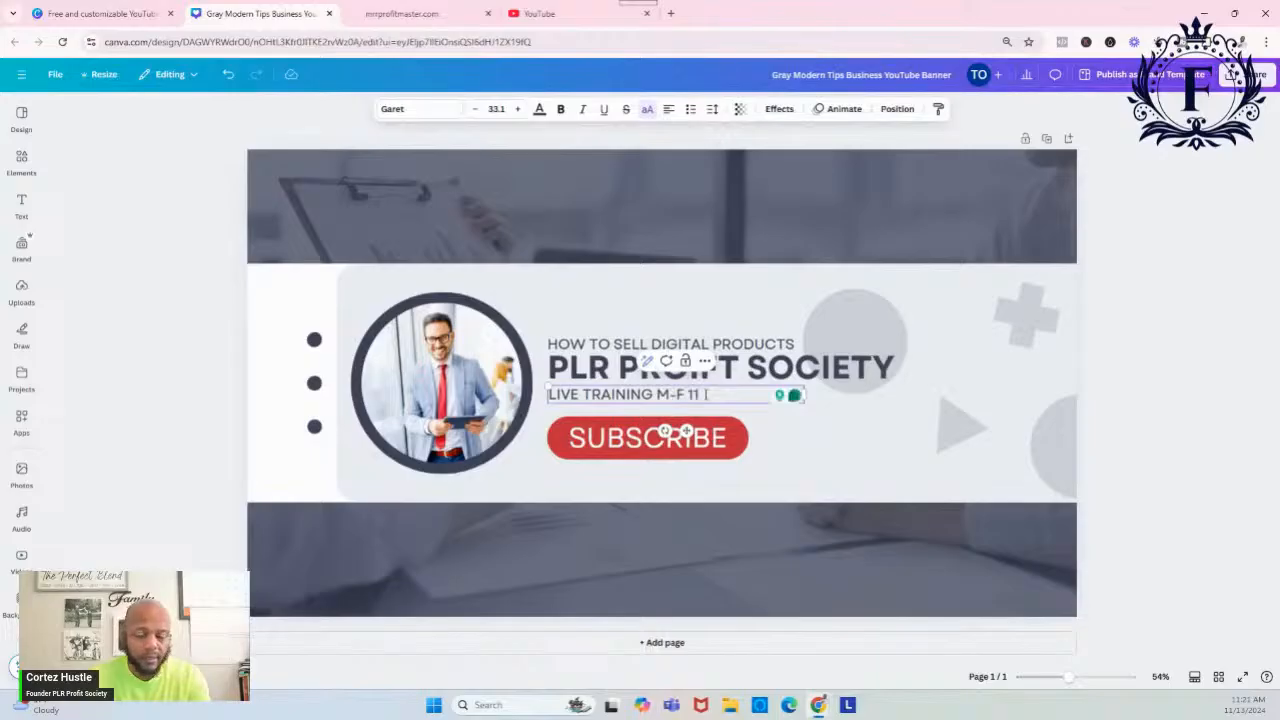
text(AM CST)
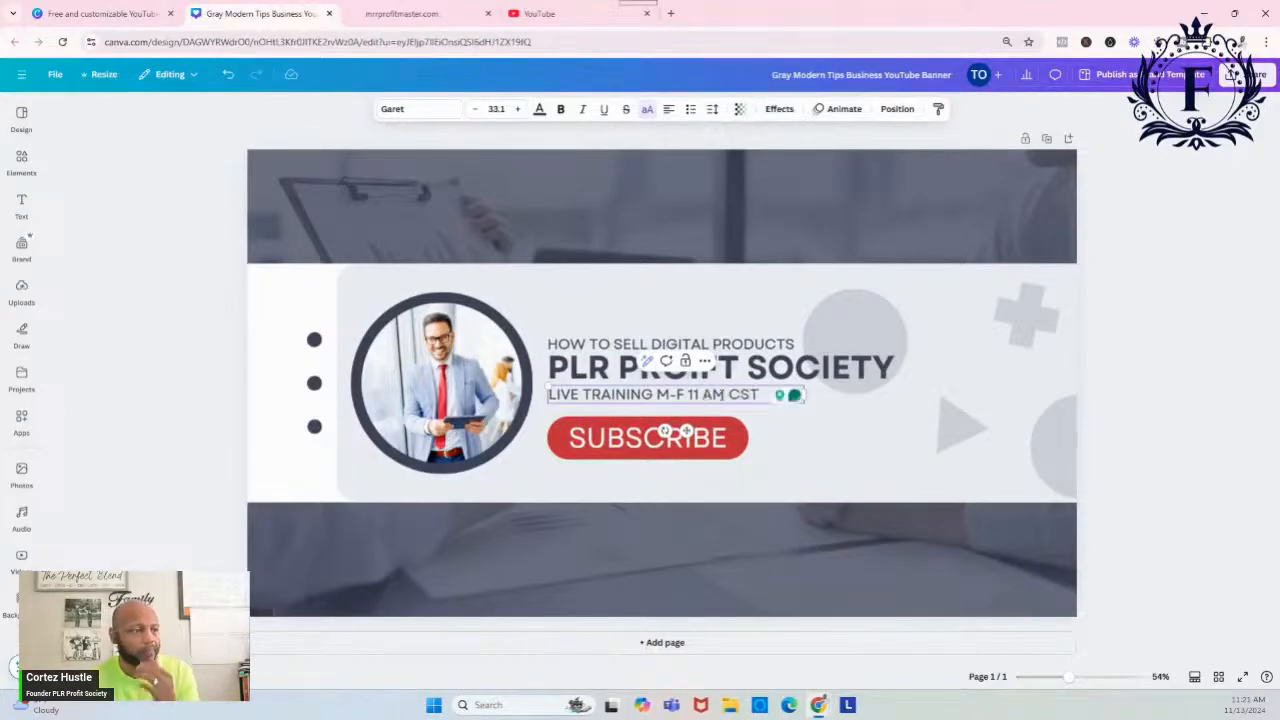
click(815, 426)
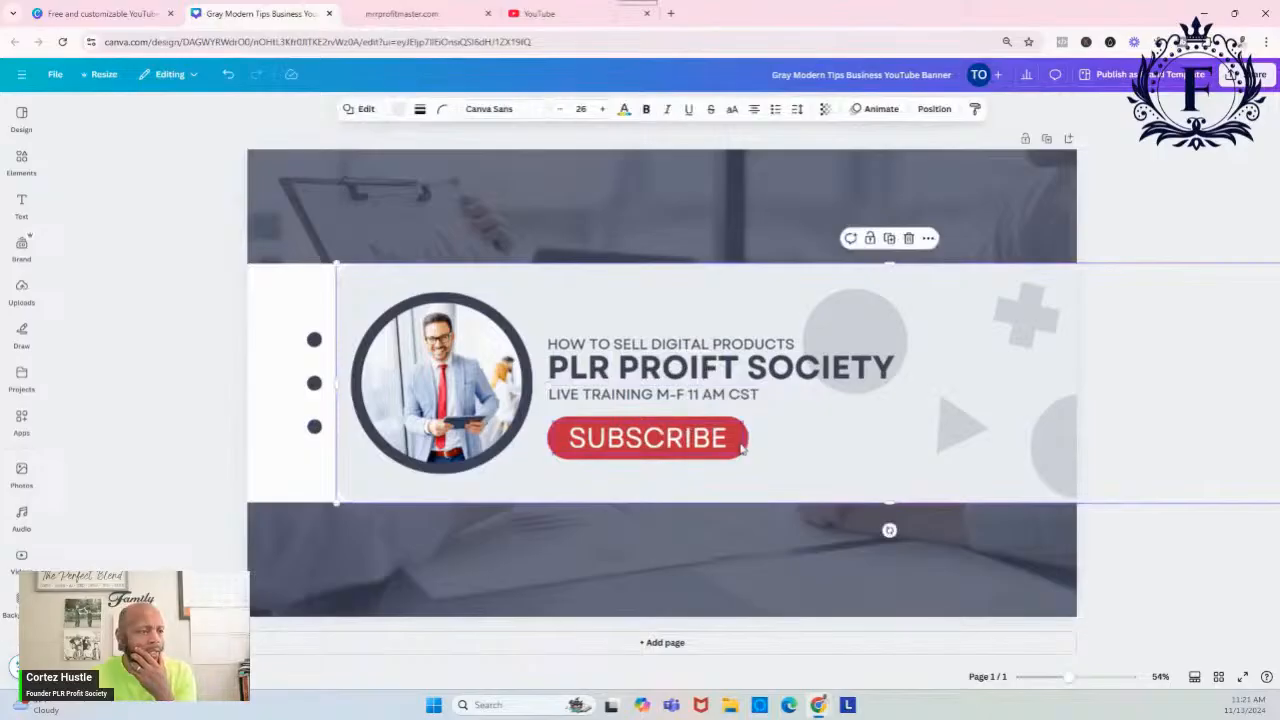
Group the red button shape with its SUBSCRIBE text and shrink the group to about two thirds, keeping its lower-right corner fixed
click(578, 455)
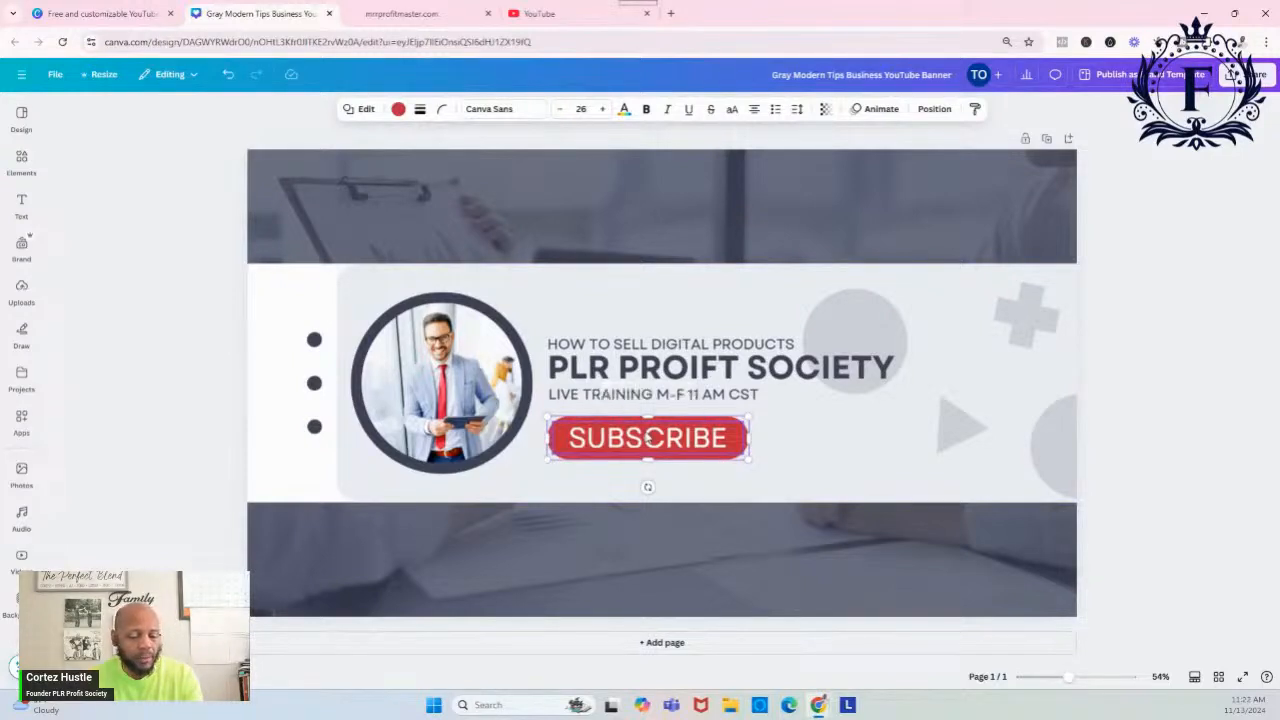
shift+click(648, 438)
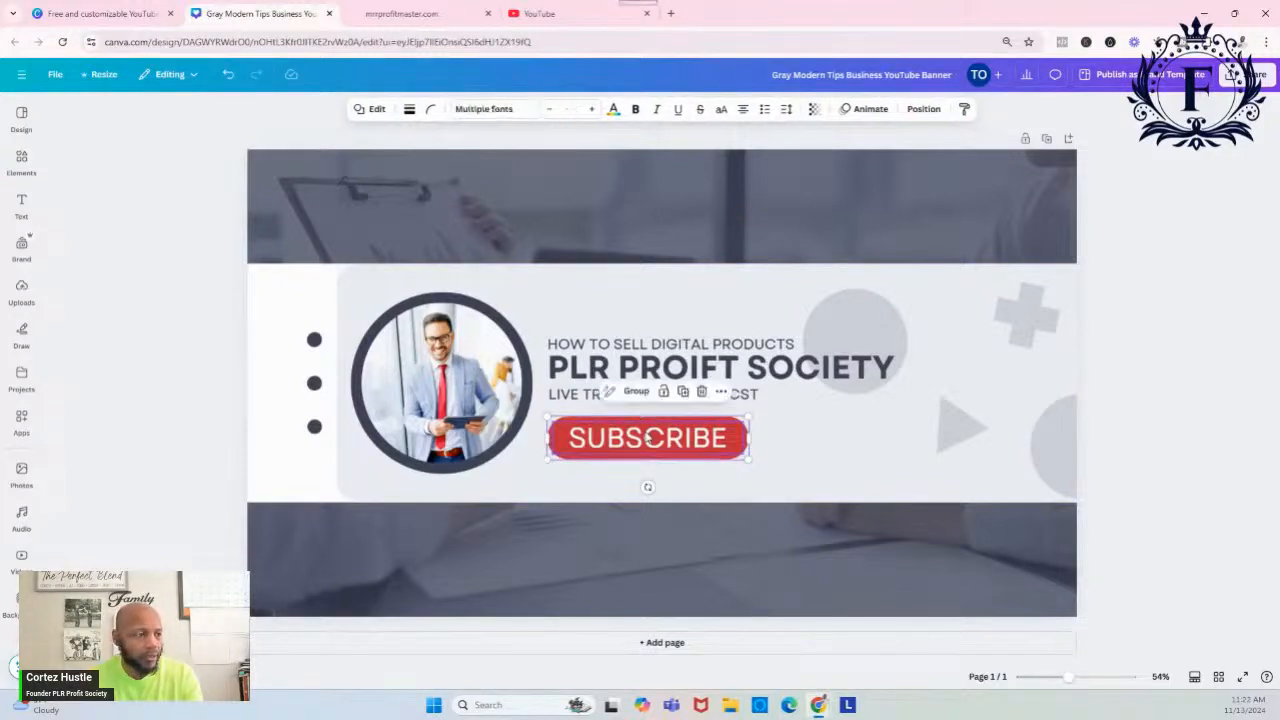
click(618, 392)
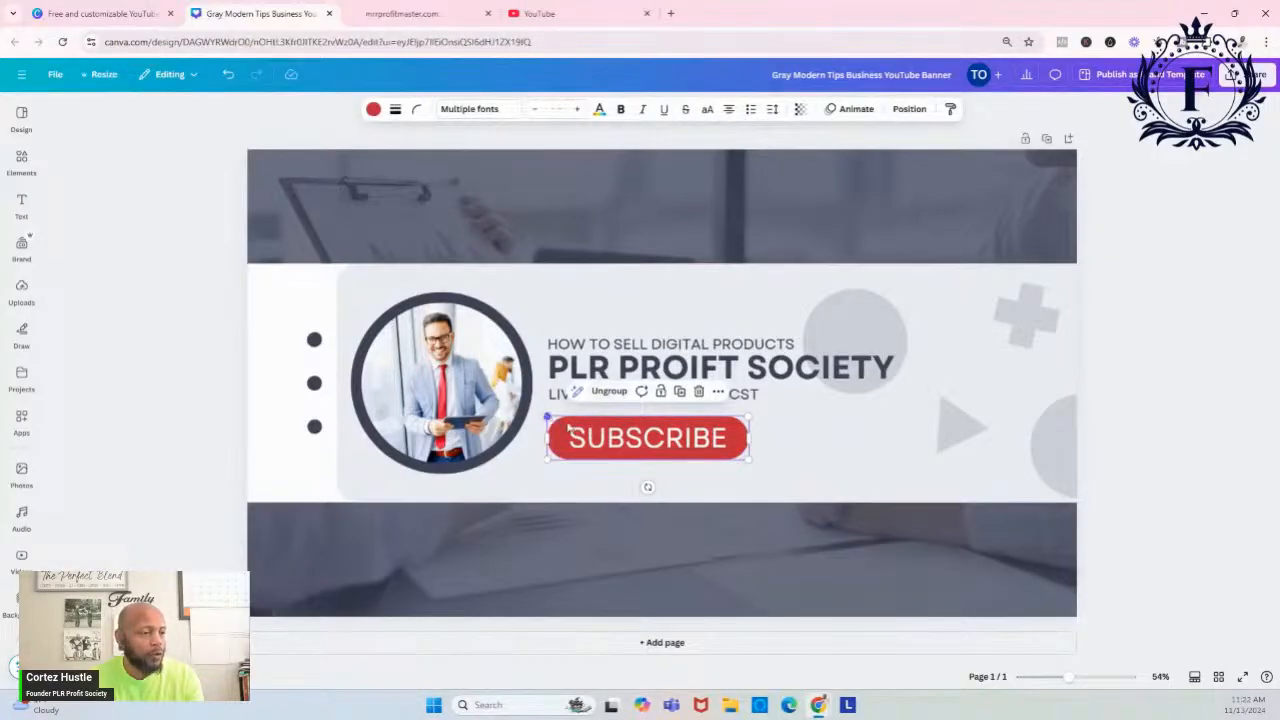
drag(547, 416, 620, 434)
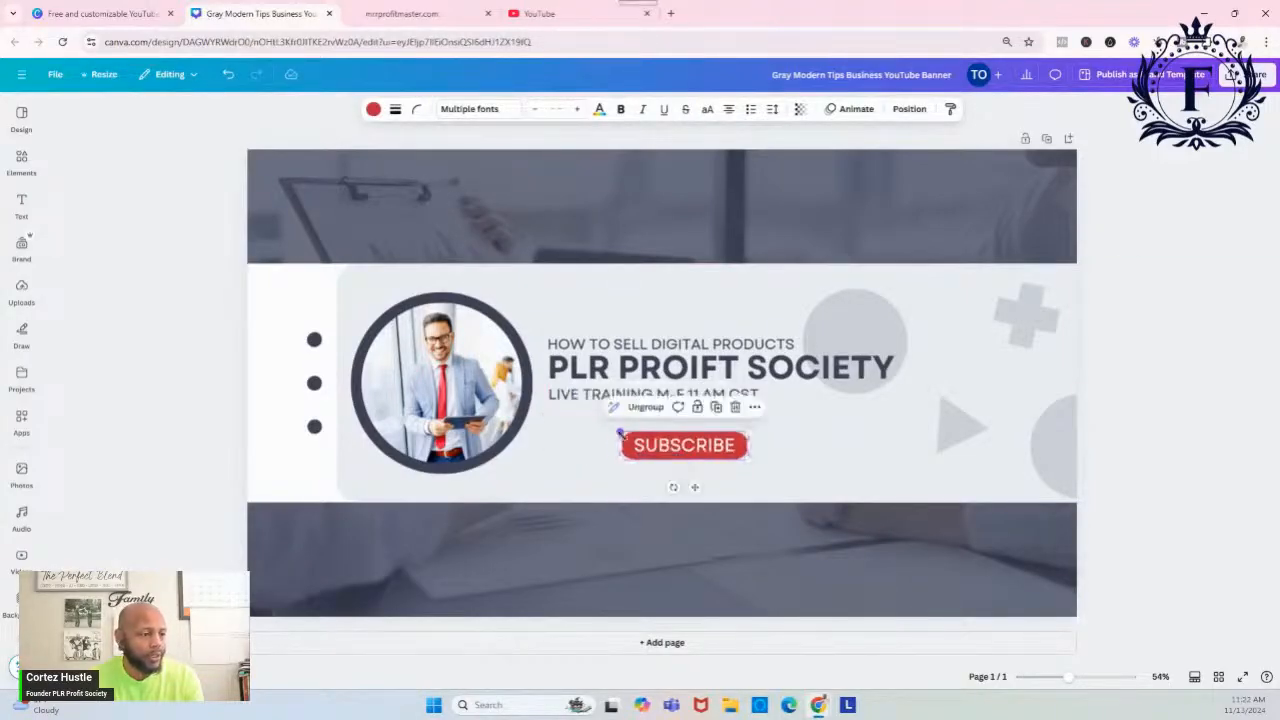
Group the three text lines and scale them down until their left edge lines up with the SUBSCRIBE button
click(603, 347)
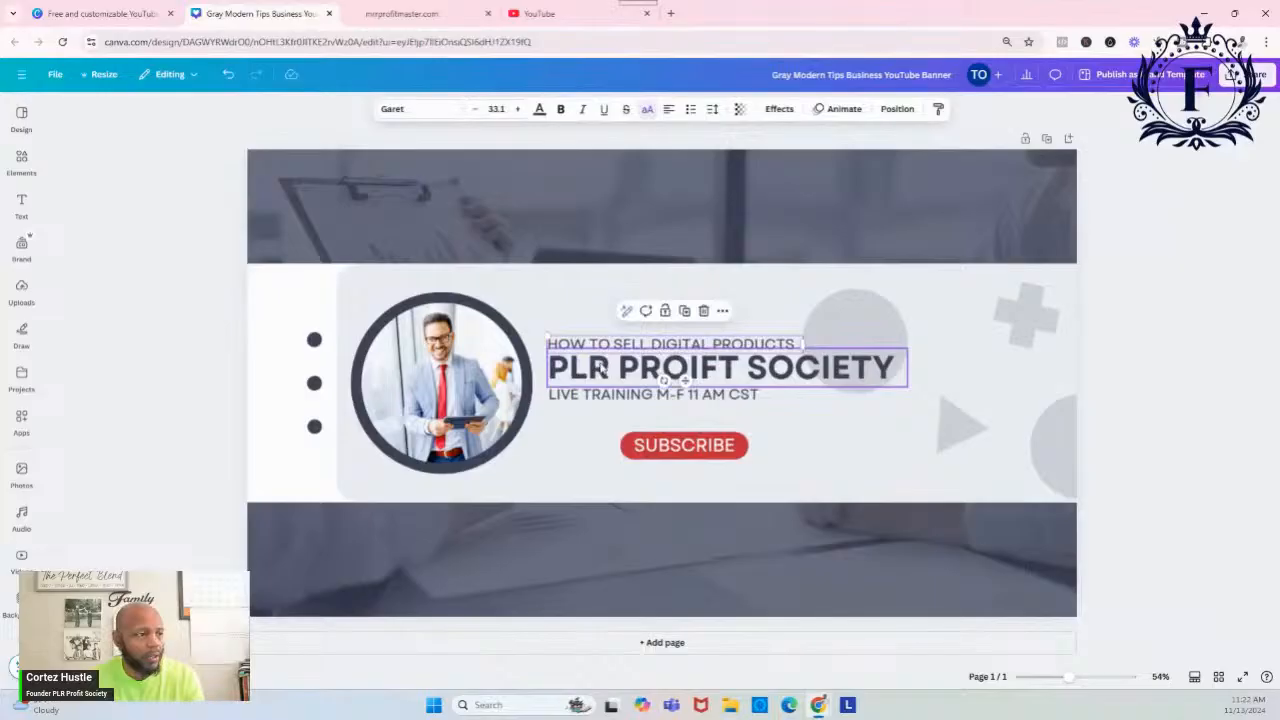
shift+click(601, 368)
shift+click(594, 396)
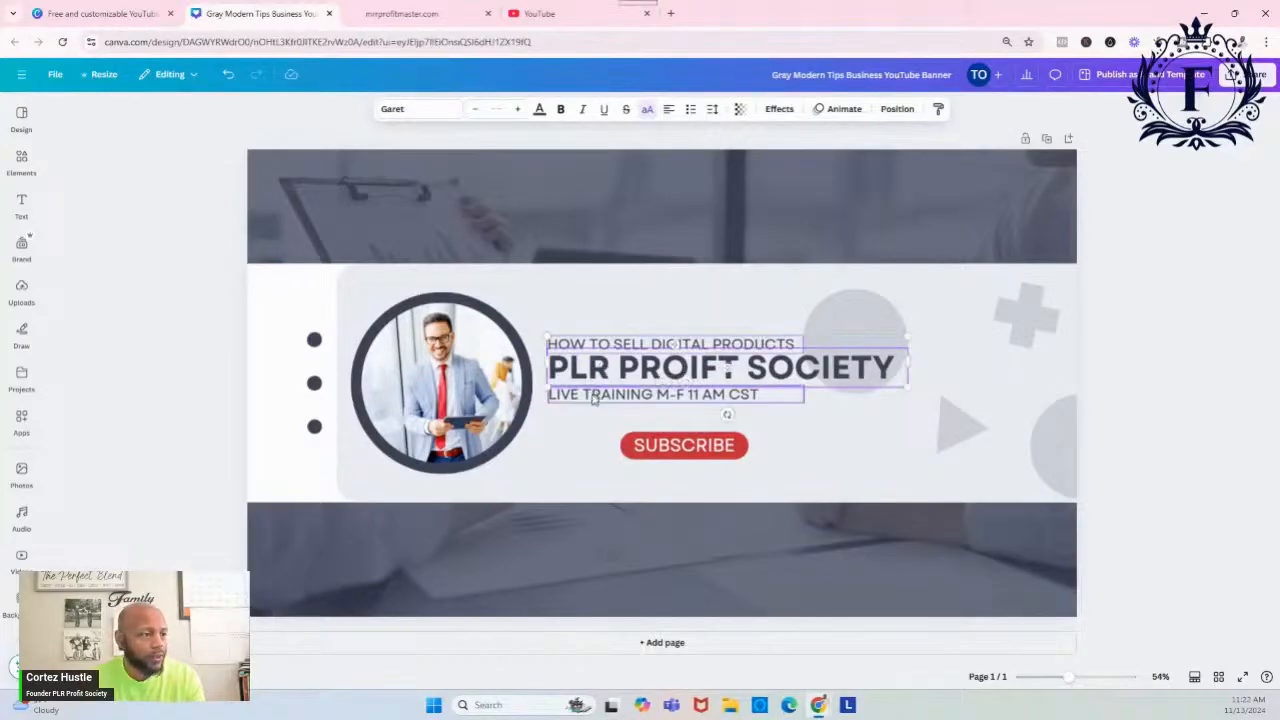
click(697, 312)
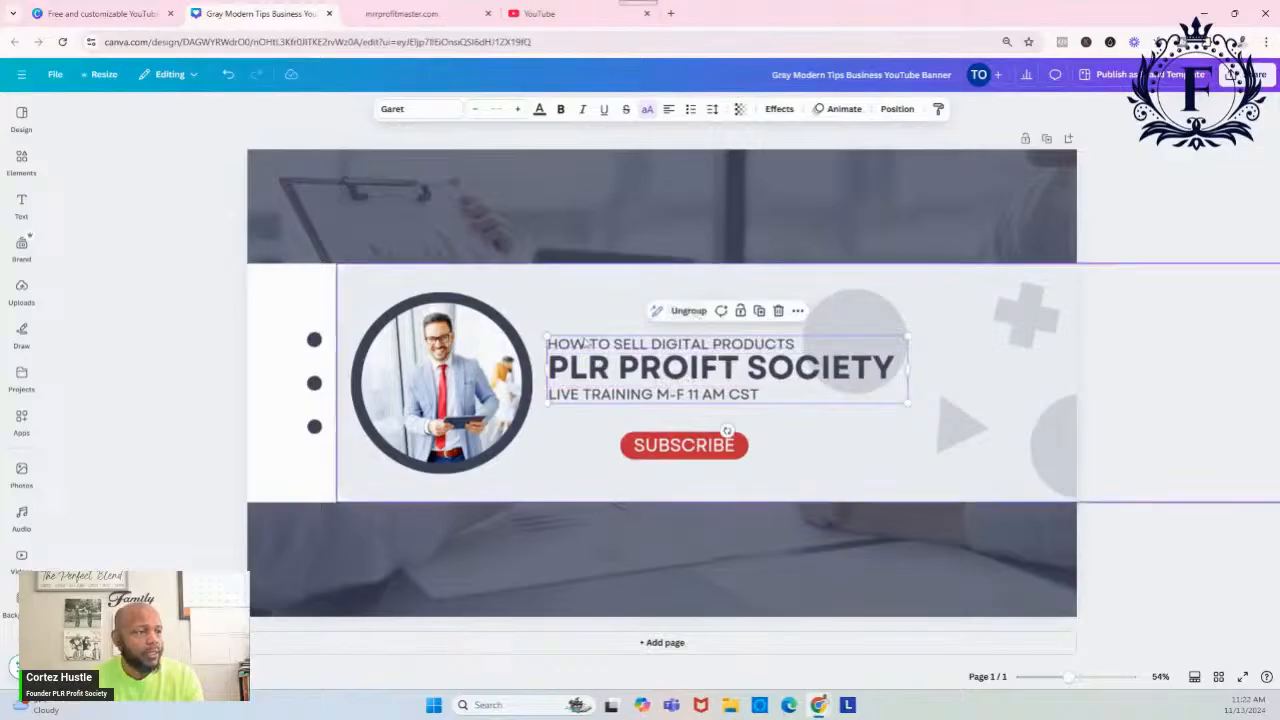
drag(548, 336, 621, 355)
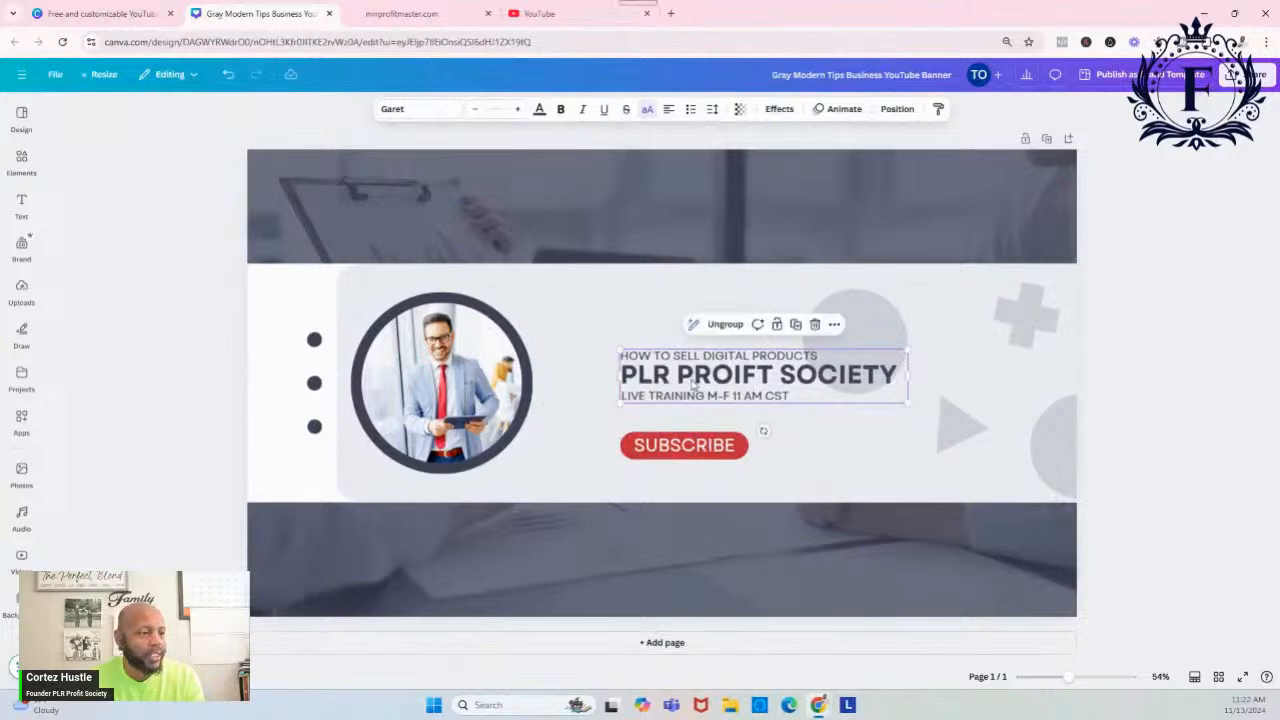
Shift the three-line text group slightly left, and place the grouped portrait and ring, scaled to about half size, immediately beside it
drag(693, 384, 662, 376)
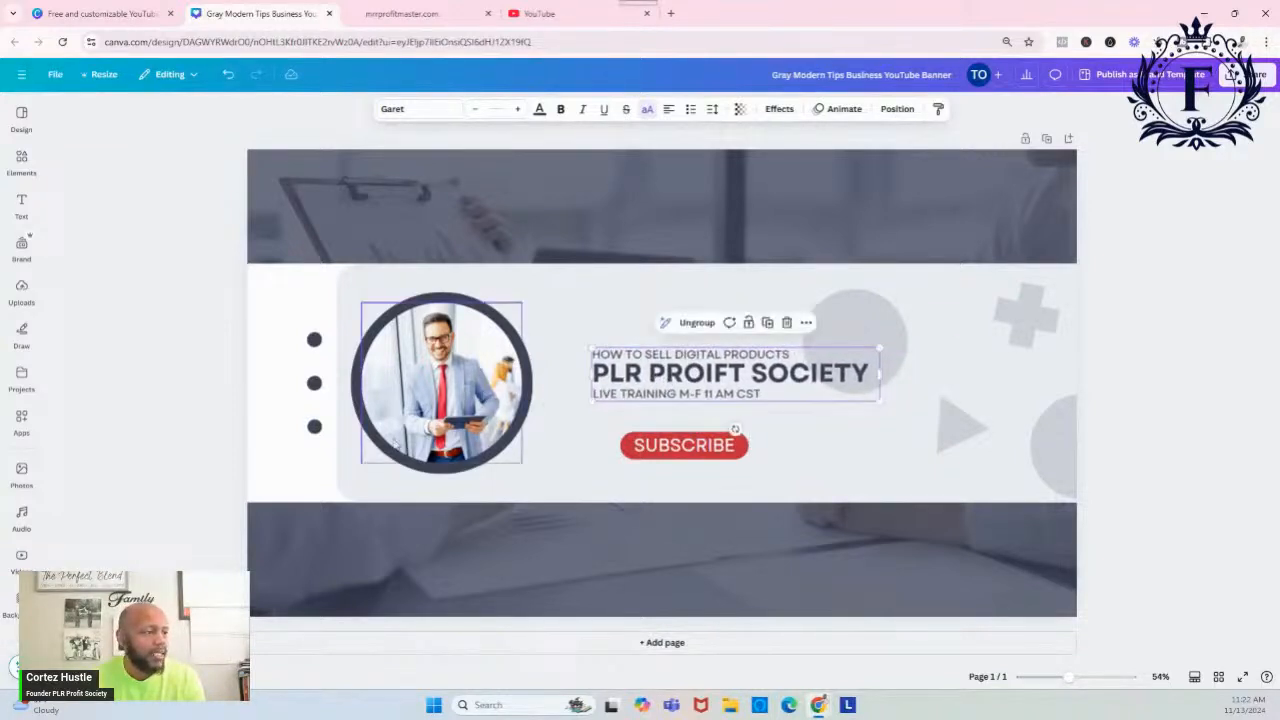
click(357, 468)
shift+click(410, 433)
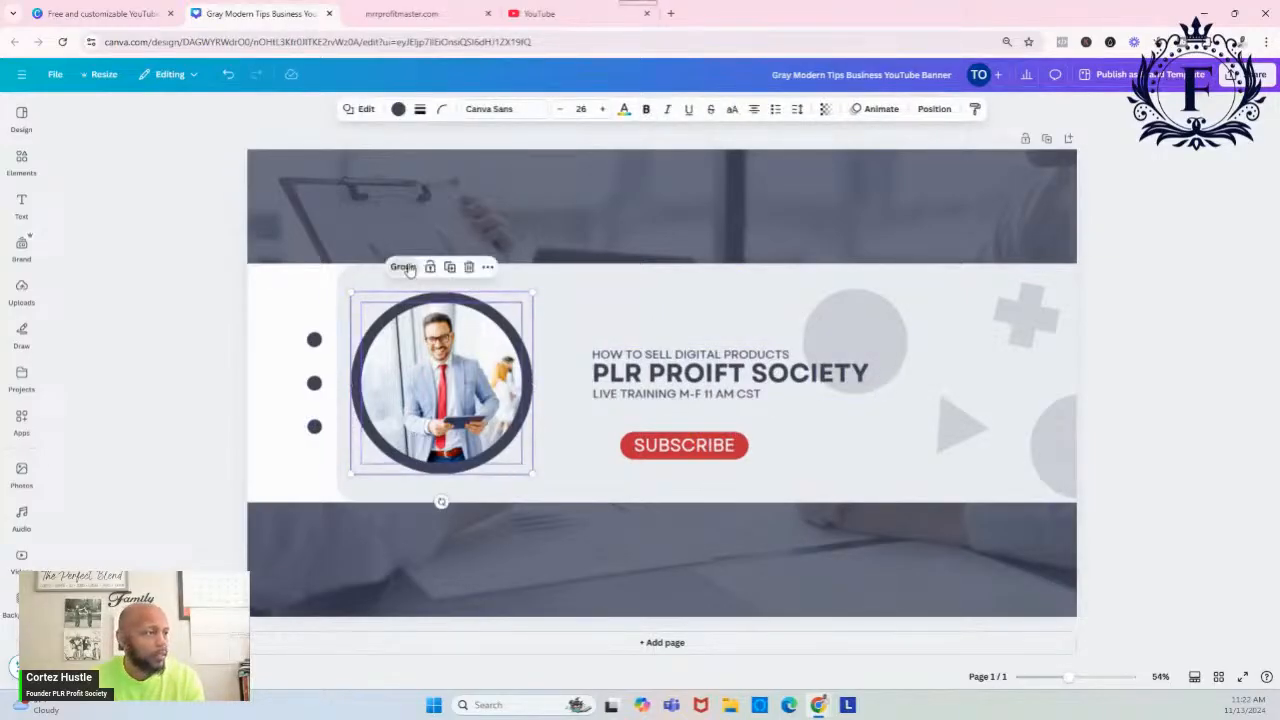
click(405, 267)
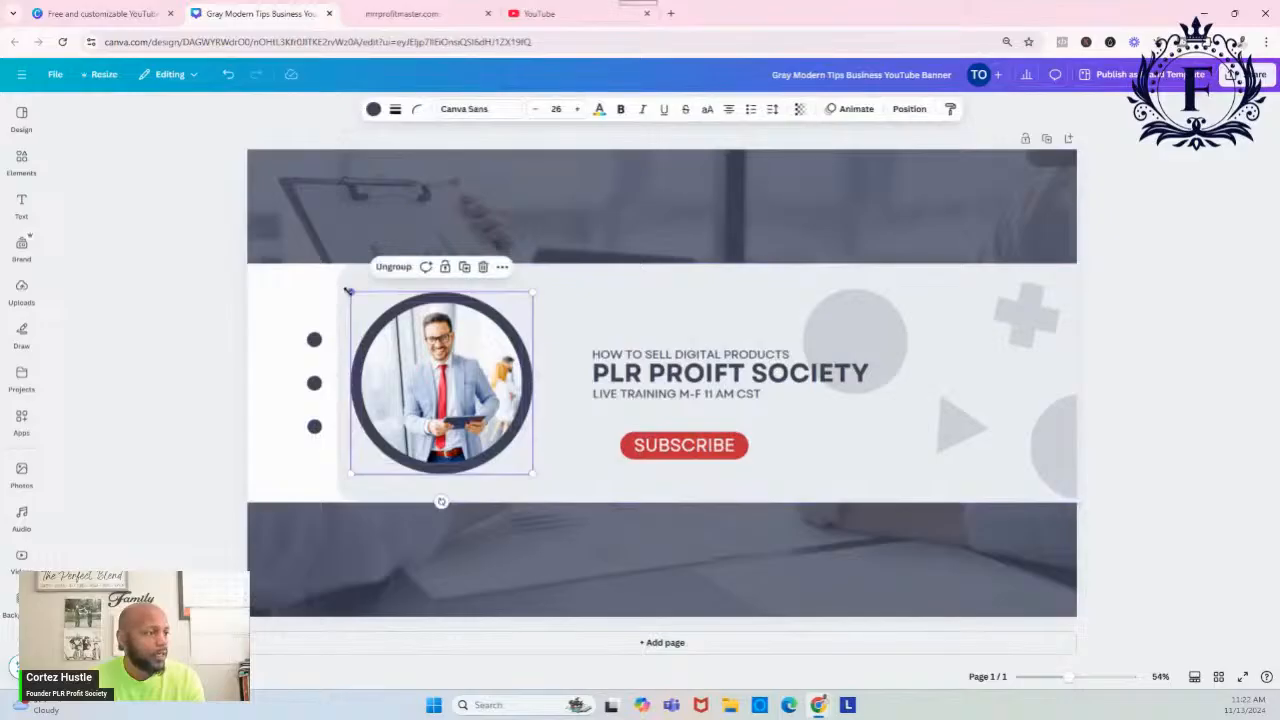
drag(349, 291, 454, 372)
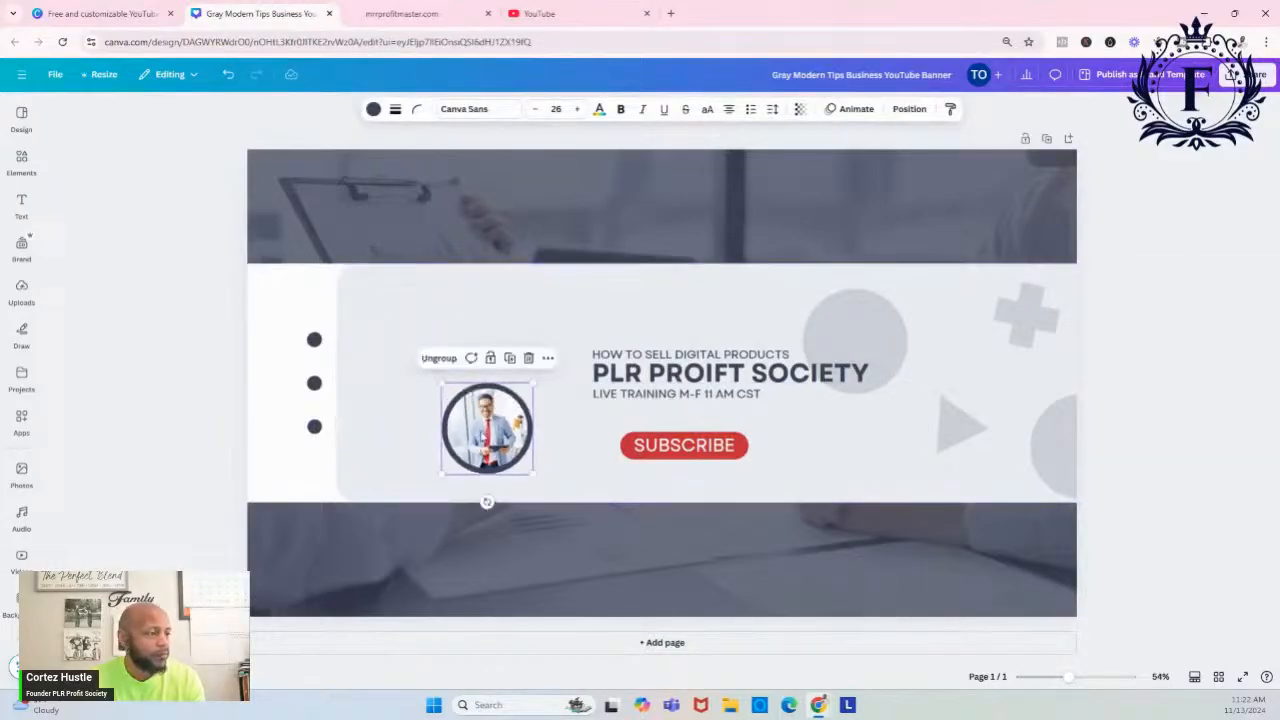
drag(486, 428, 535, 383)
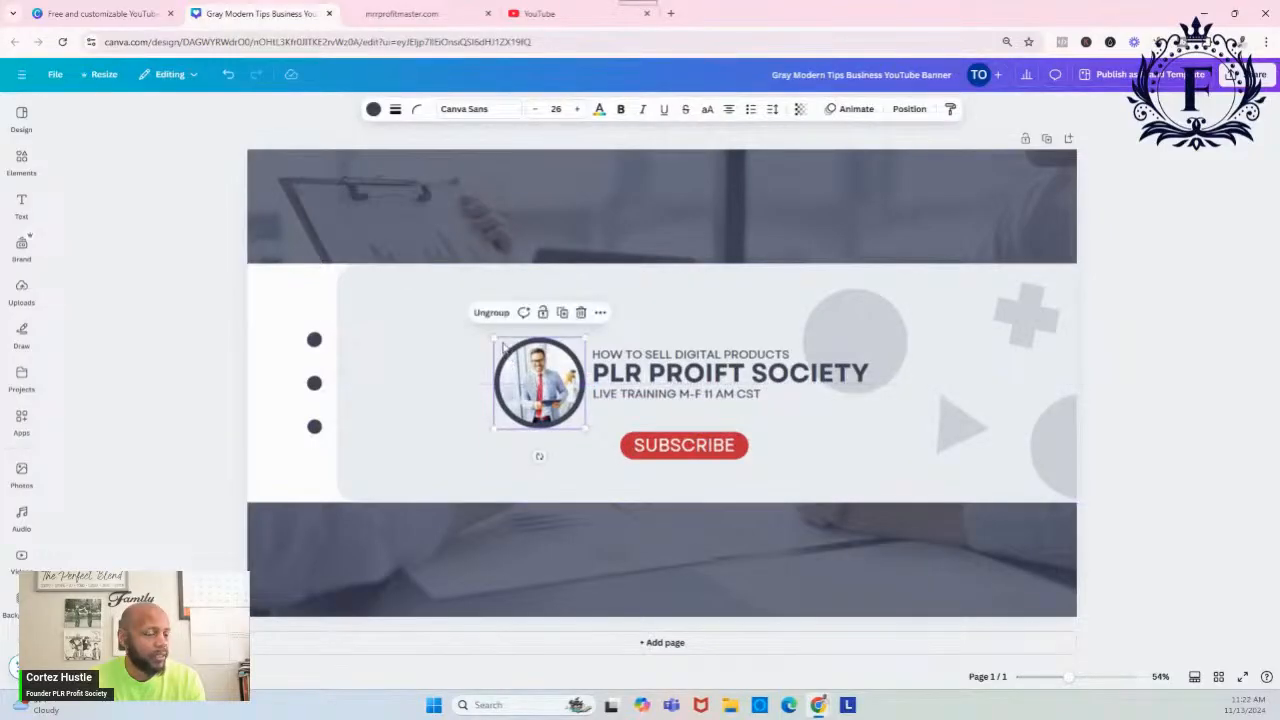
Scale the three-line text group down until its heading is size 54.6, keeping its lower-left corner fixed beside the portrait
click(700, 360)
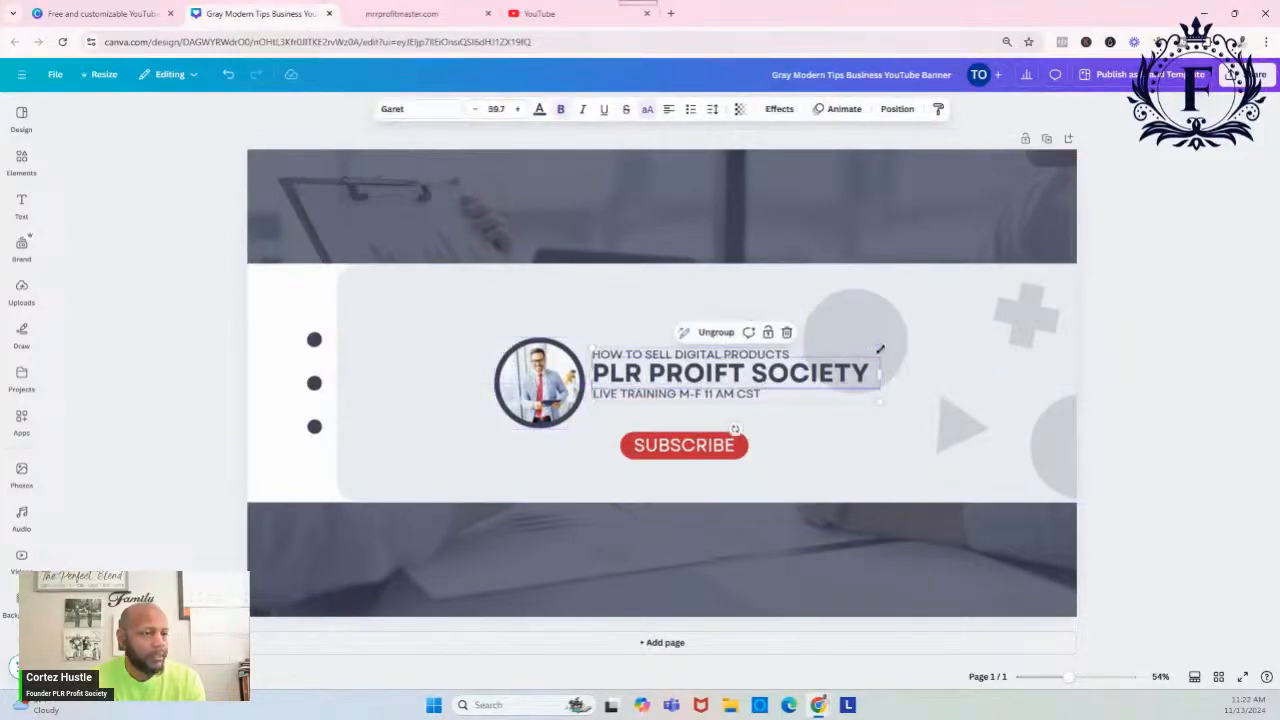
drag(880, 349, 818, 380)
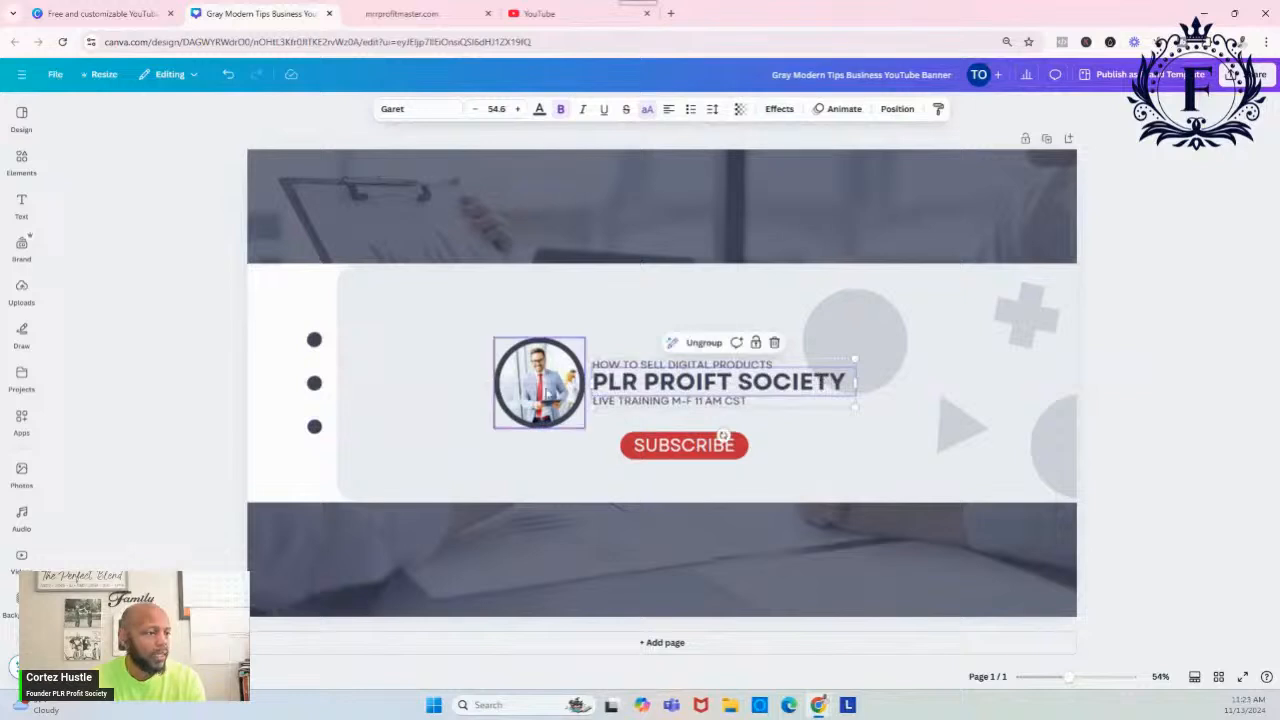
click(416, 400)
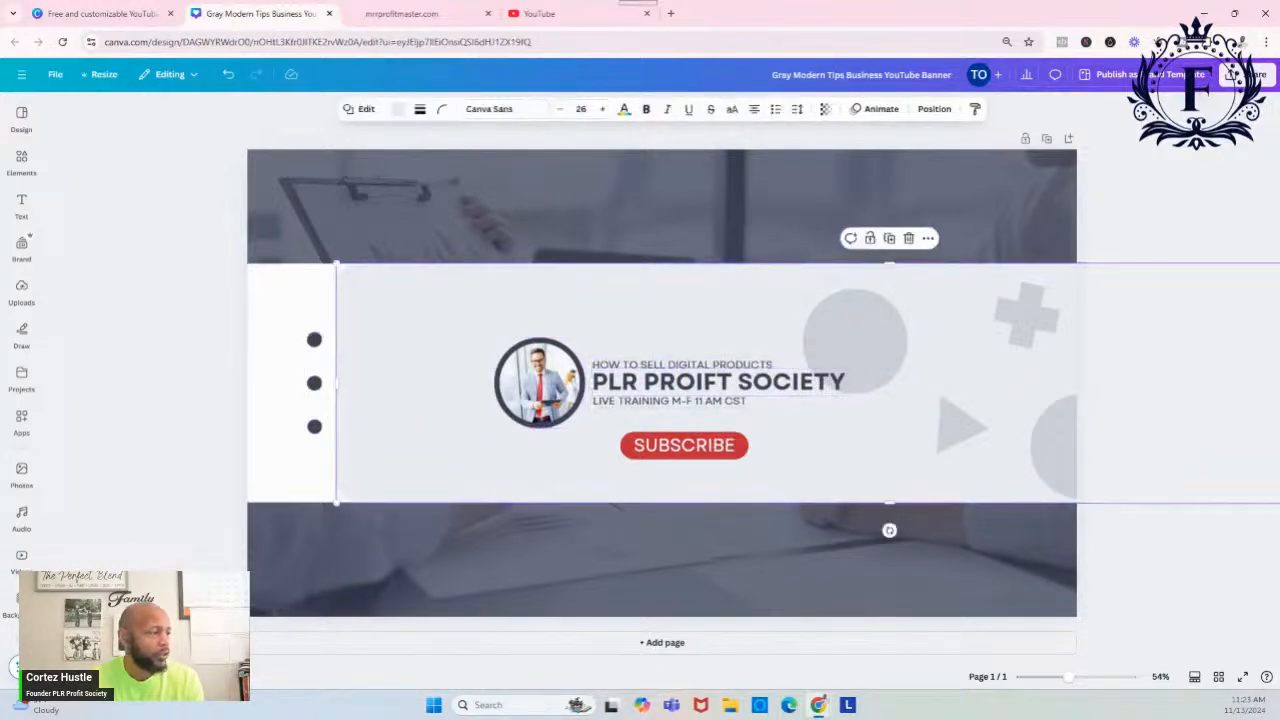
Insert the white-shirt photo from the MMLA Assets folder, crop off its lower part and drop it into the round portrait frame
click(21, 375)
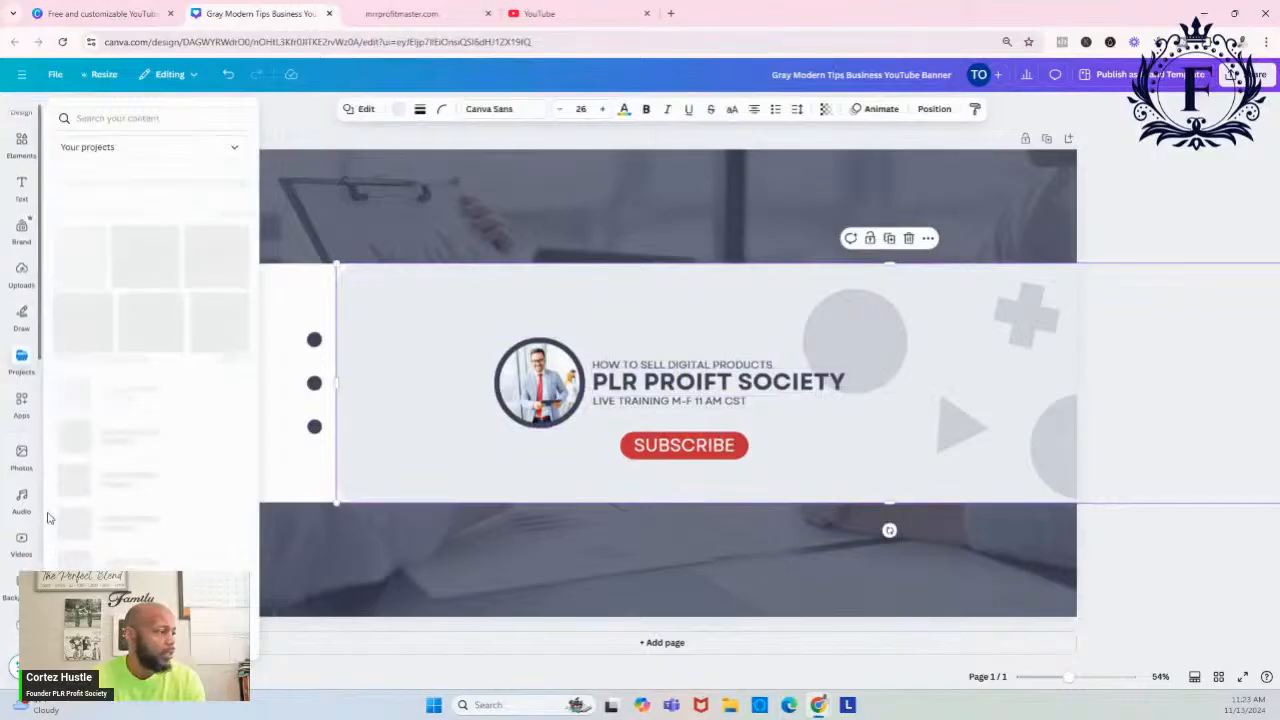
scroll(44, 530, down, 3)
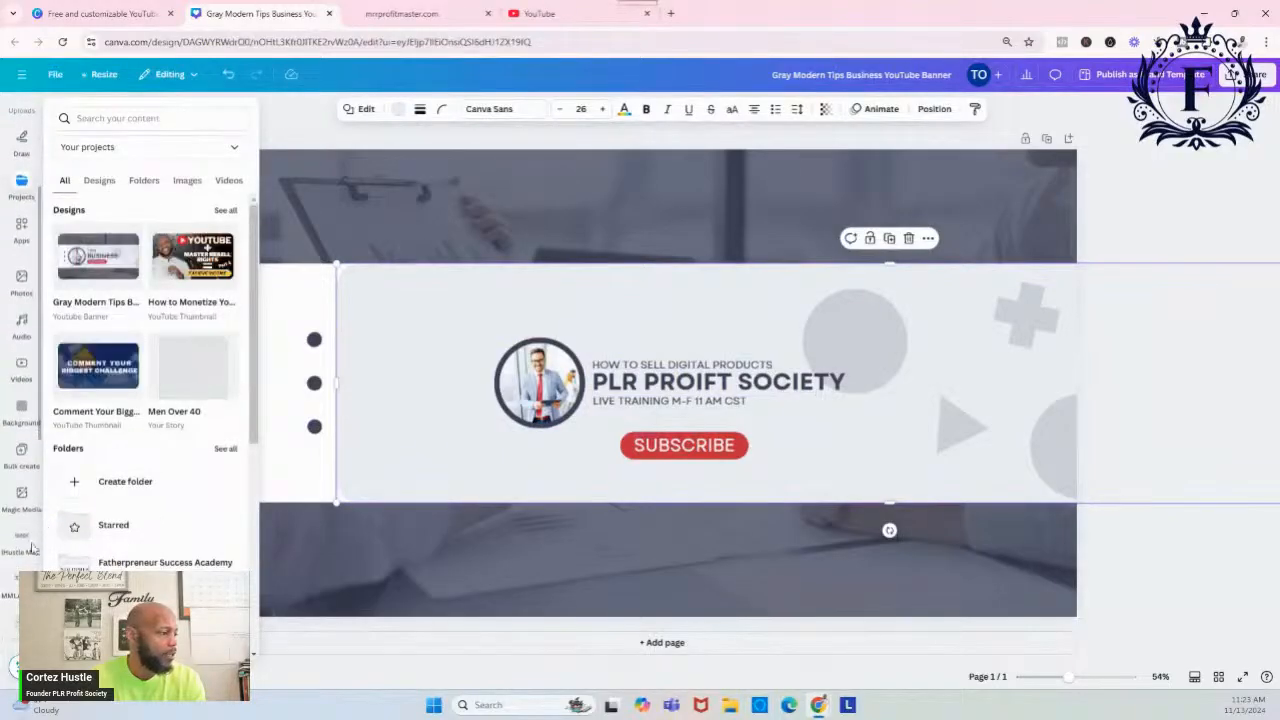
click(21, 540)
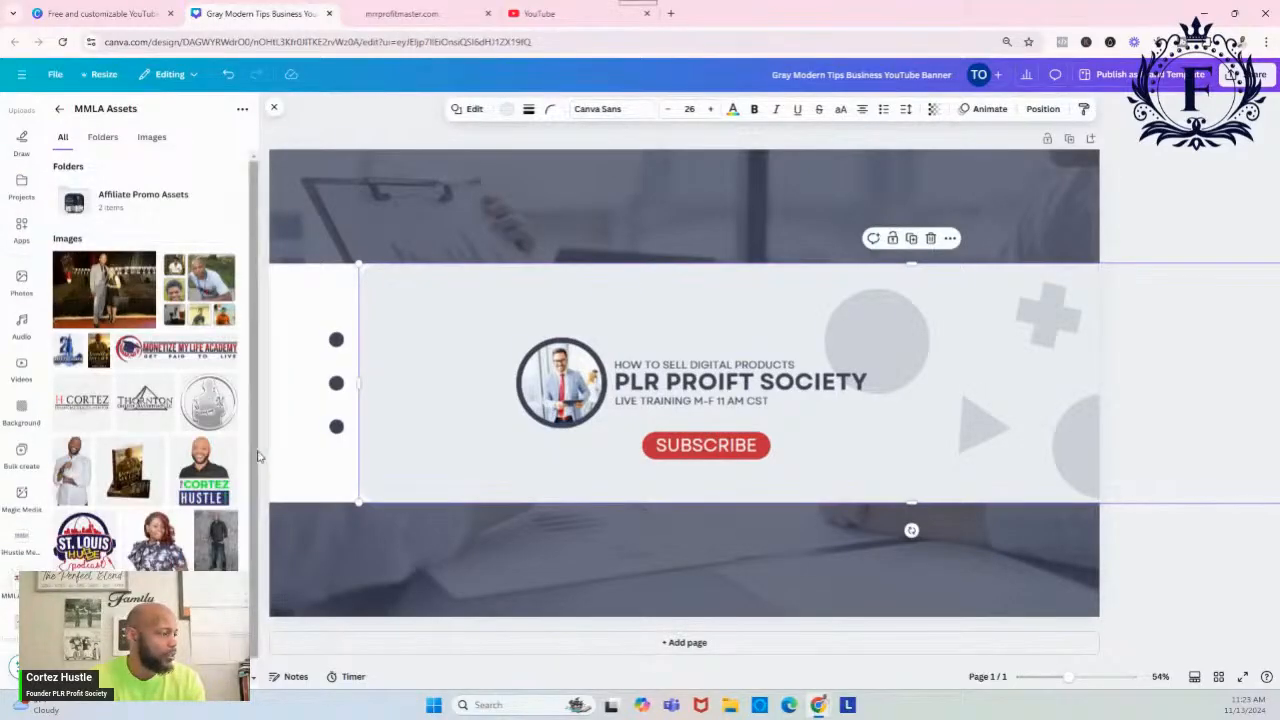
scroll(255, 449, down, 1)
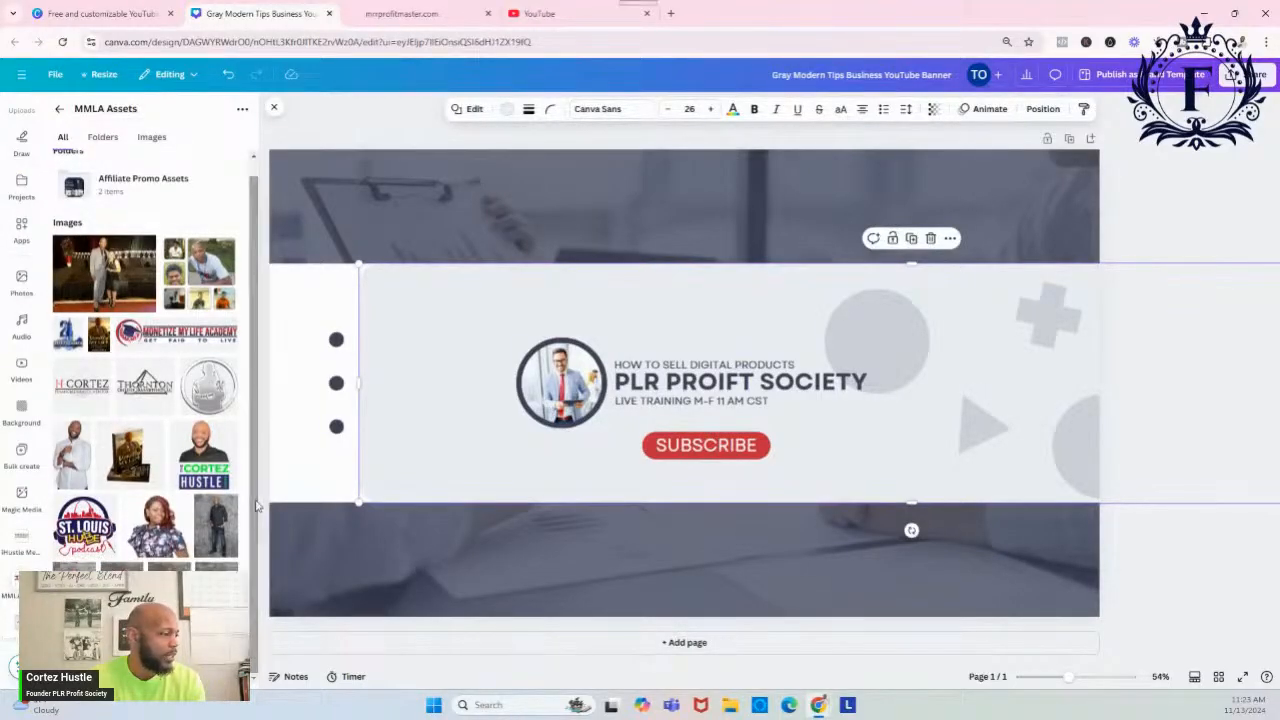
click(121, 592)
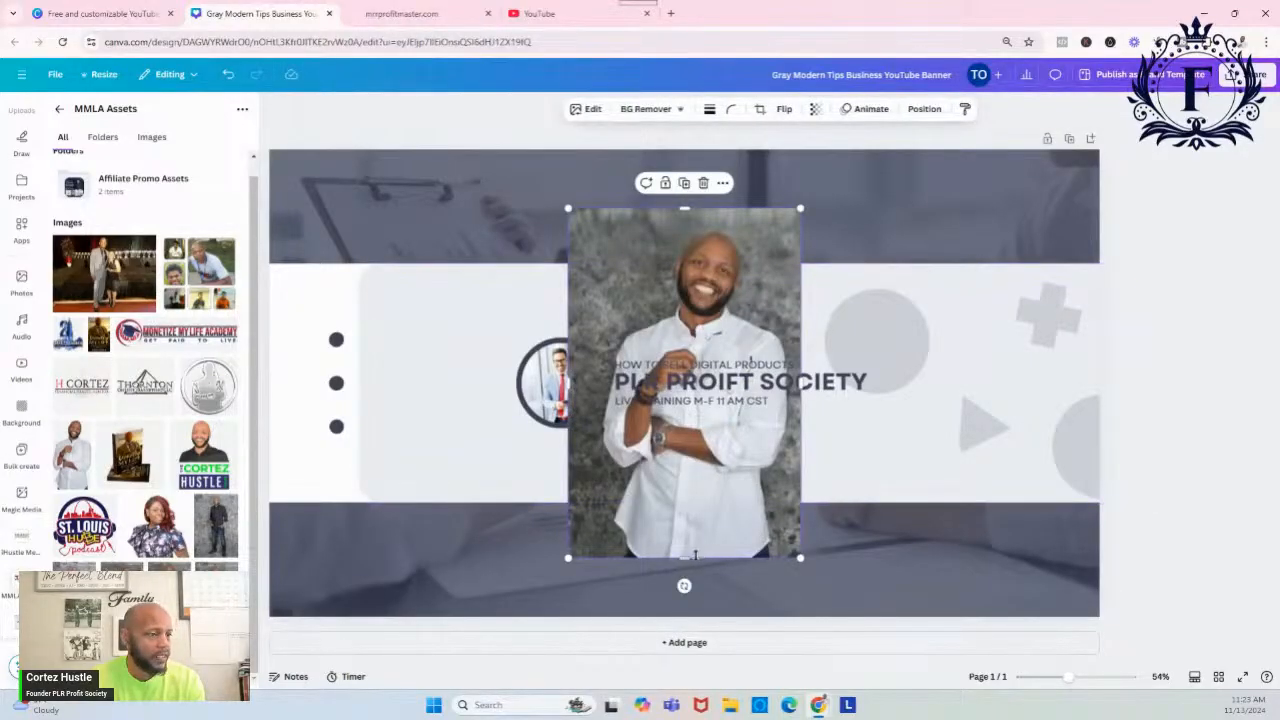
drag(684, 558, 684, 417)
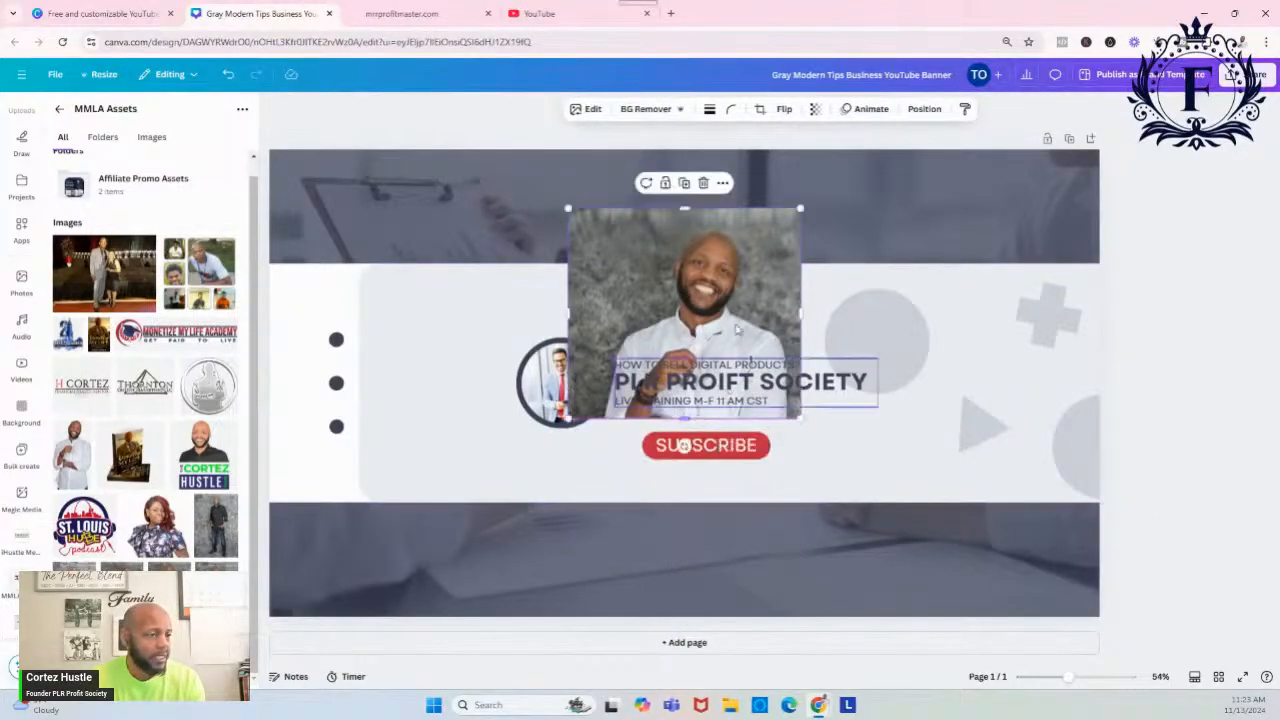
drag(742, 313, 554, 381)
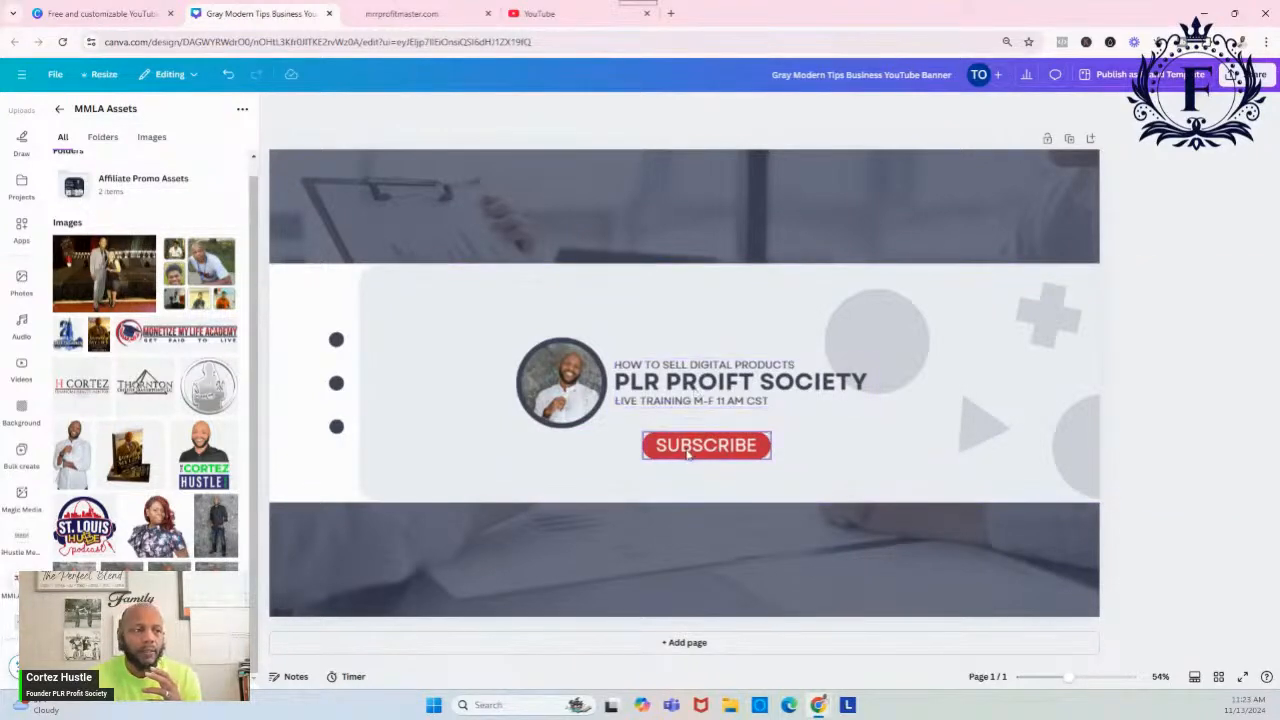
Place the SUBSCRIBE button directly under the text lines, left-aligned with them, and shrink it until its text is size 30.3
mouse_move(674, 433)
mouse_down()
mouse_move(652, 416)
mouse_move(659, 428)
mouse_up()
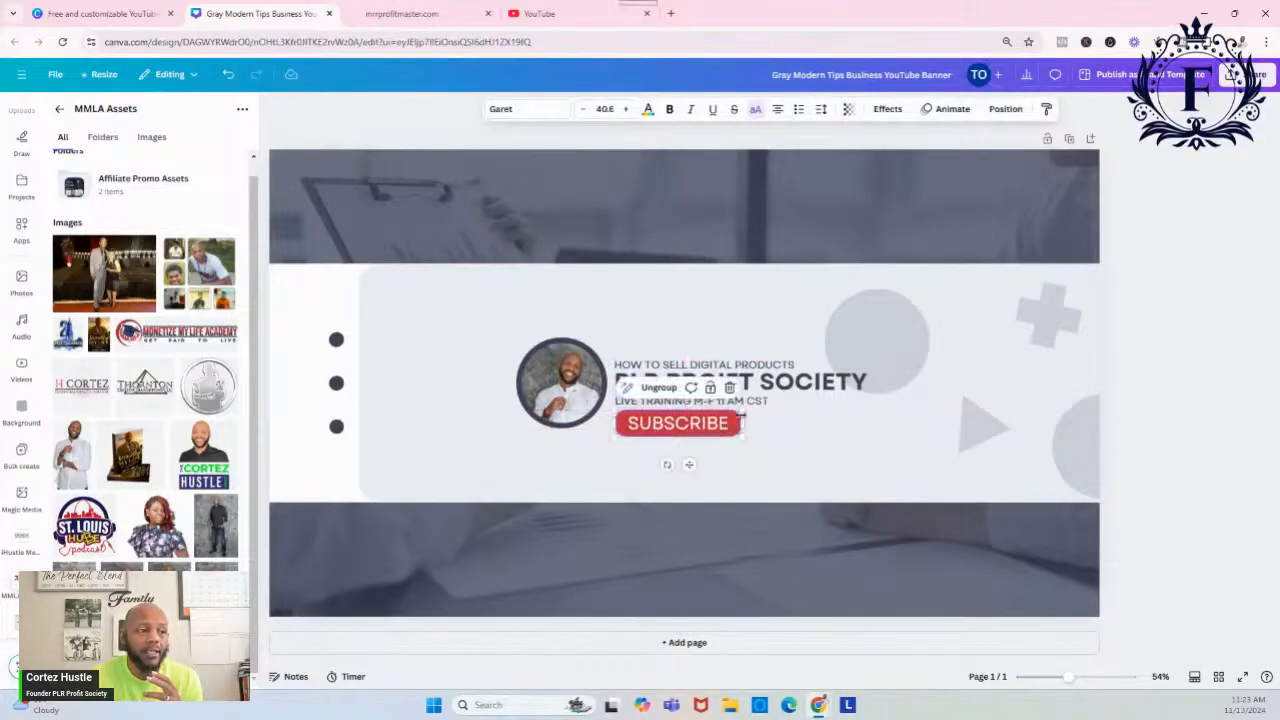
drag(743, 409, 683, 425)
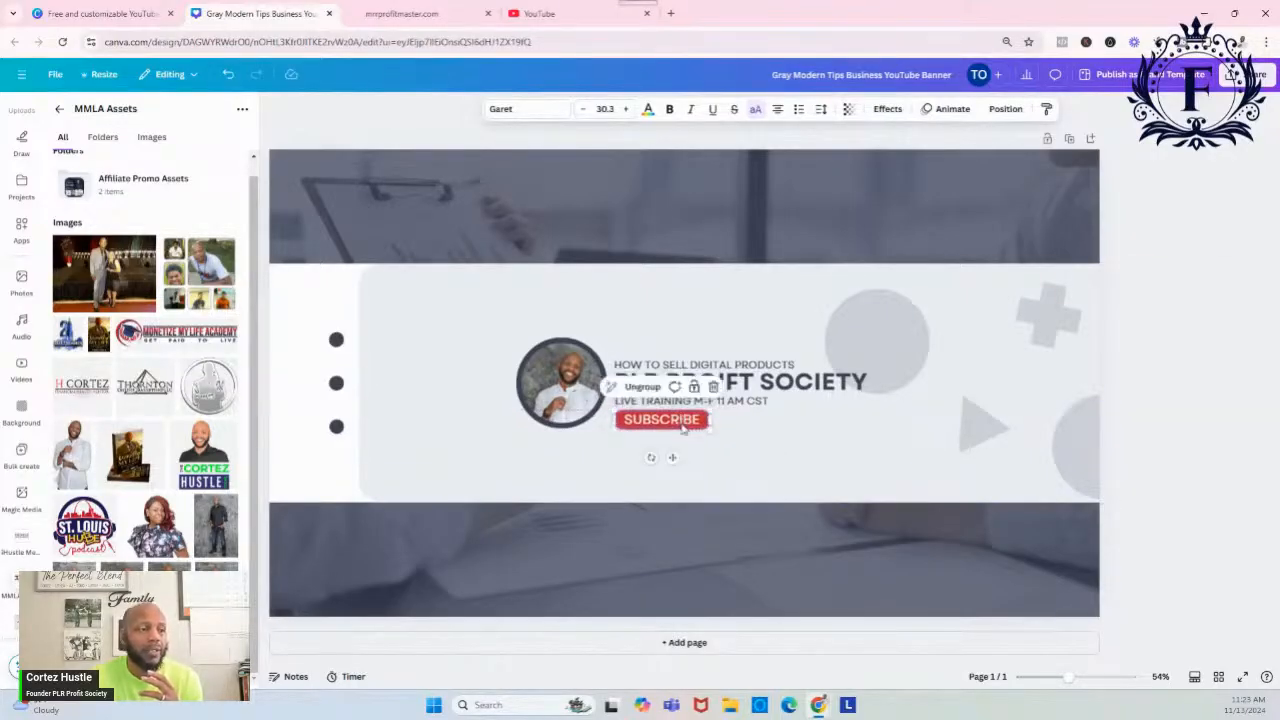
click(576, 456)
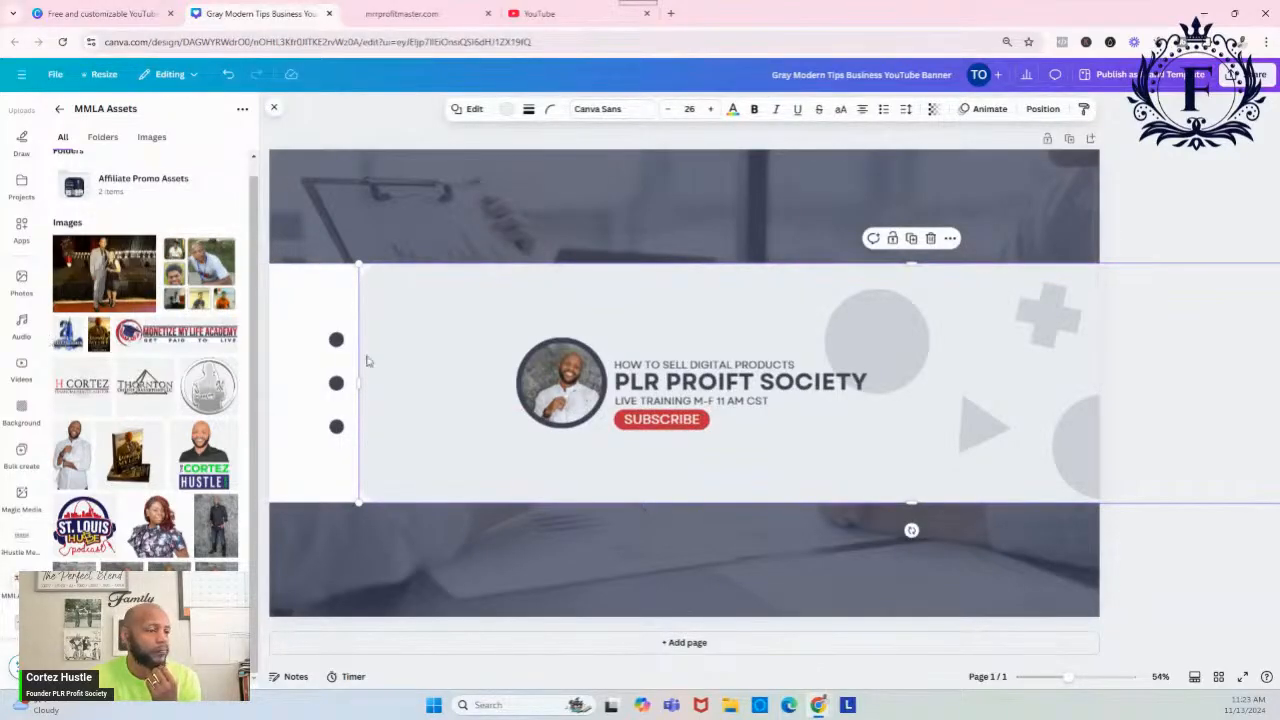
Add a heading text box to the banner and set its font size to 50
click(767, 388)
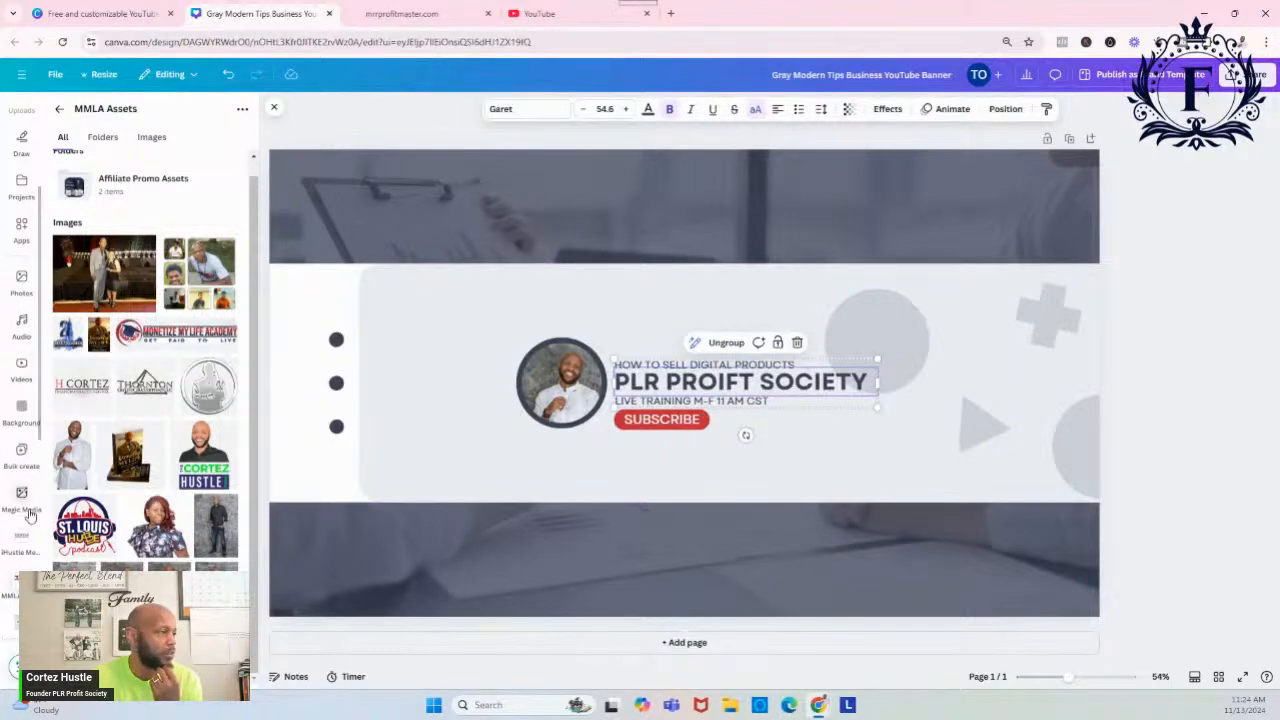
scroll(30, 378, up, 3)
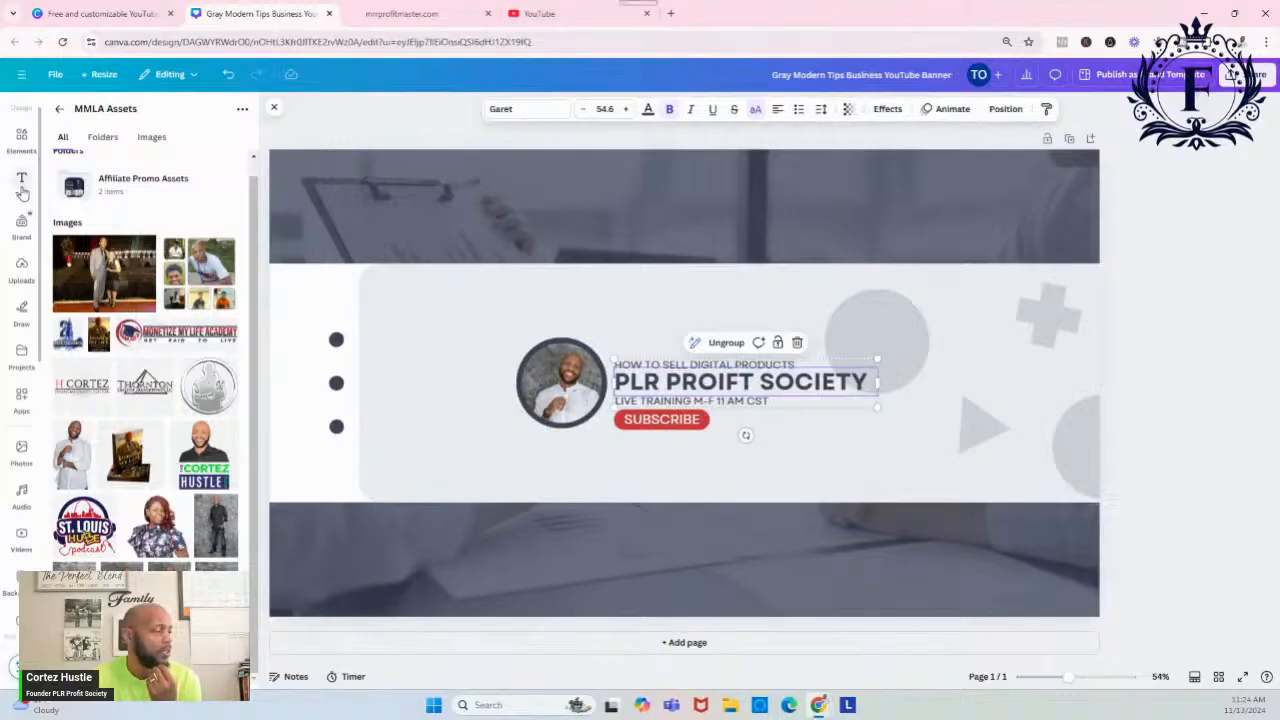
click(22, 190)
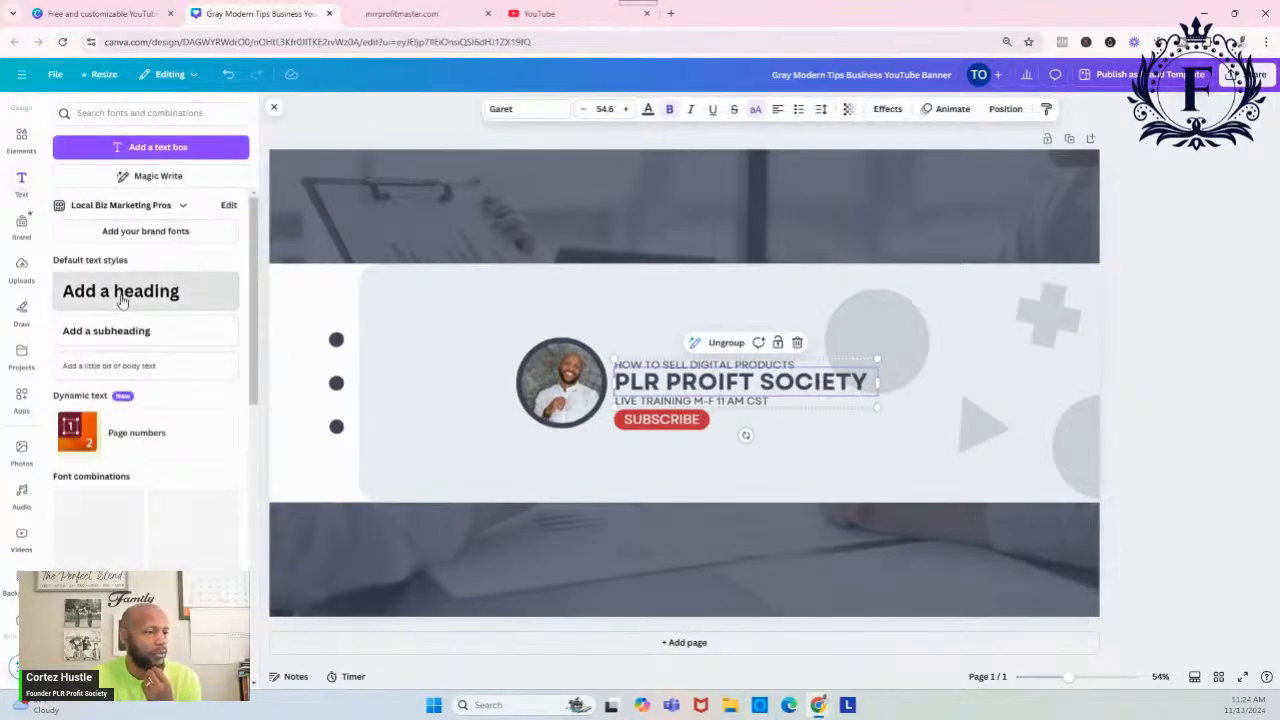
click(122, 295)
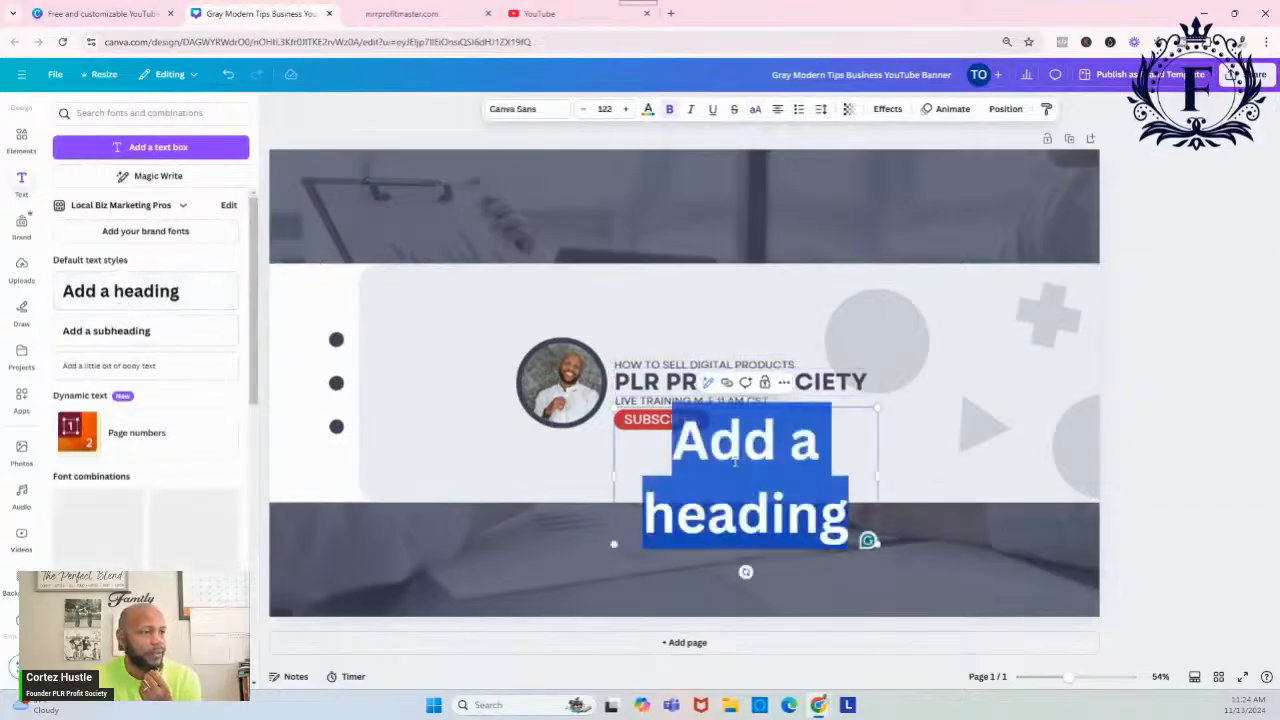
click(604, 109)
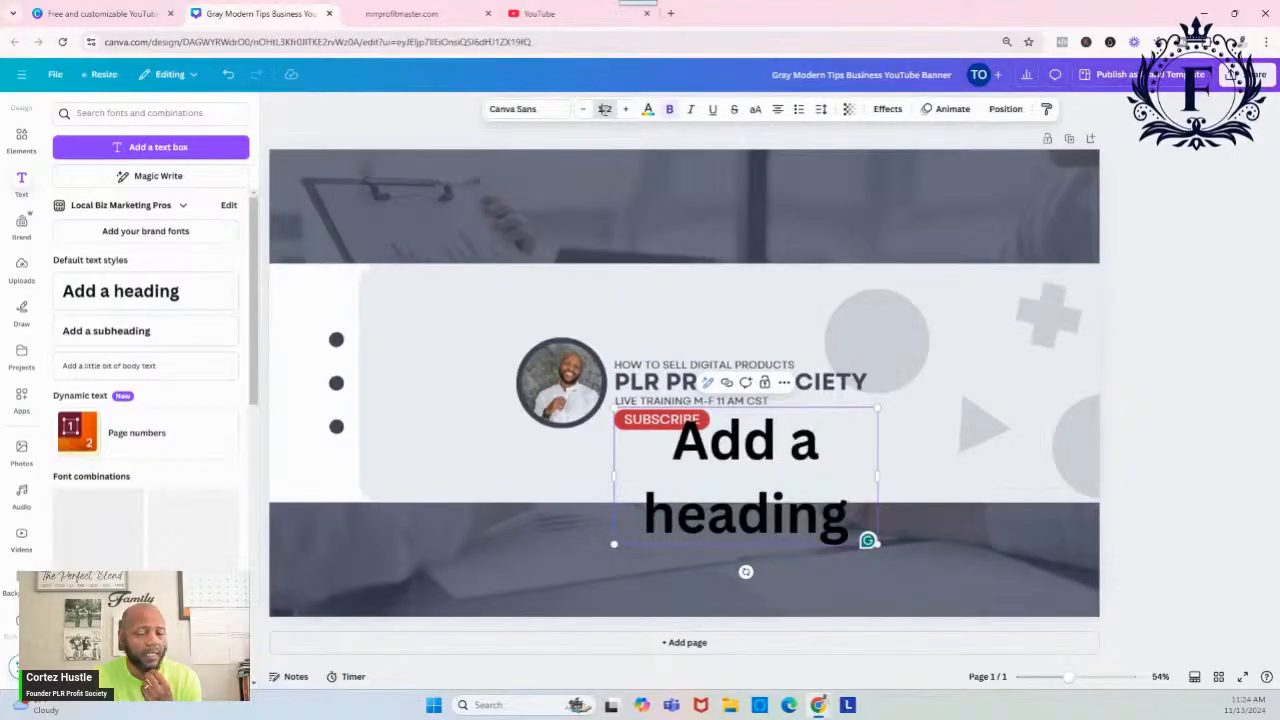
click(651, 309)
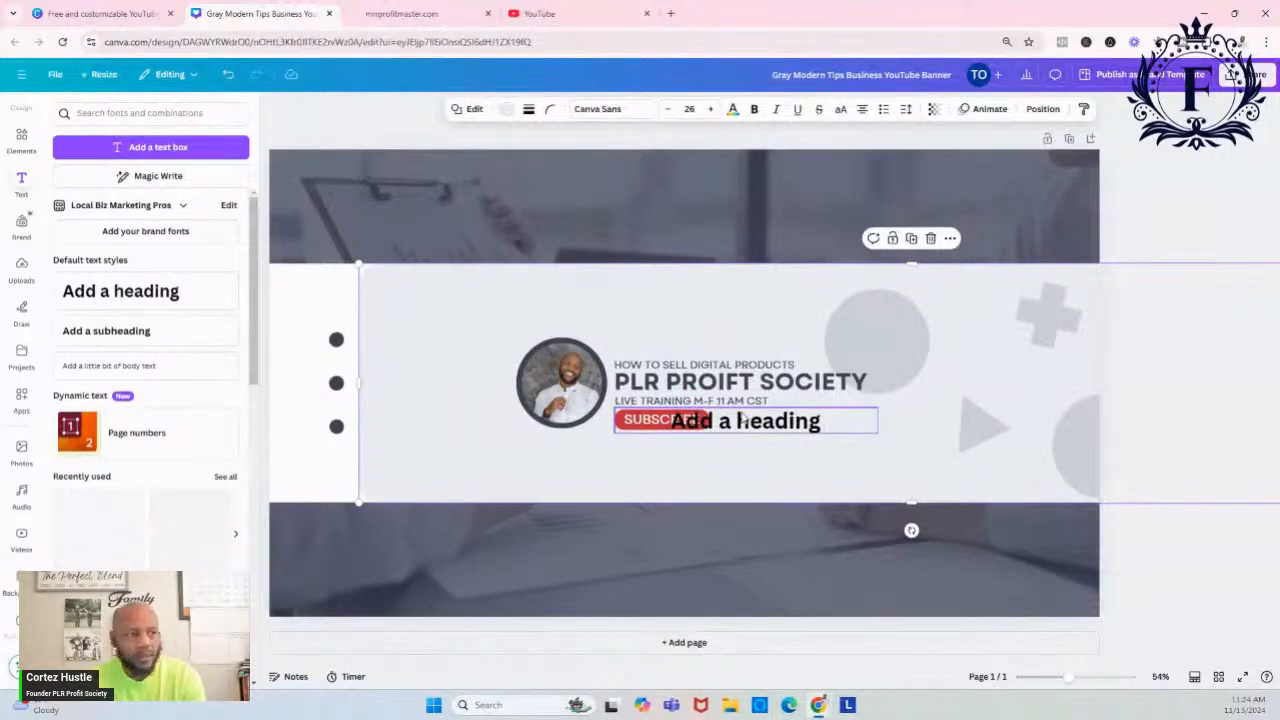
Place the new heading above the text lines, replace its text with the channel owner's name in capitals and left-align it
drag(741, 420, 733, 347)
text(CORT)
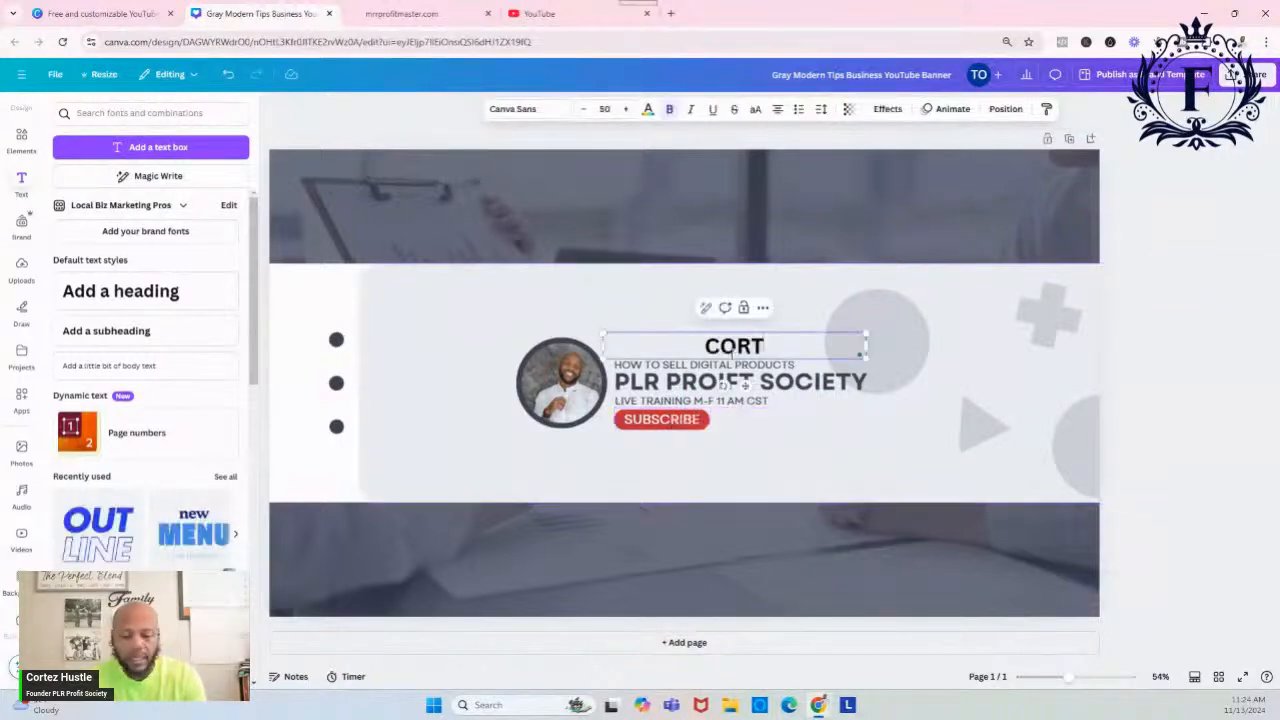
text(EZ HU)
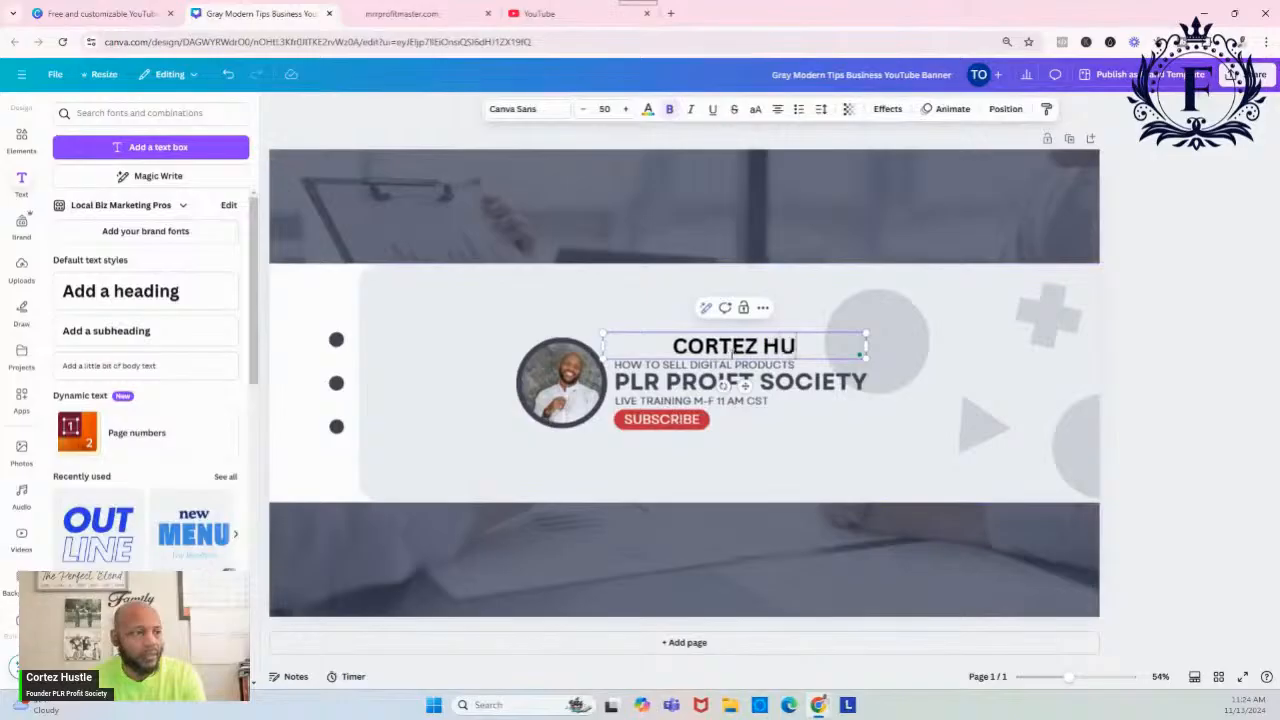
text(STLE)
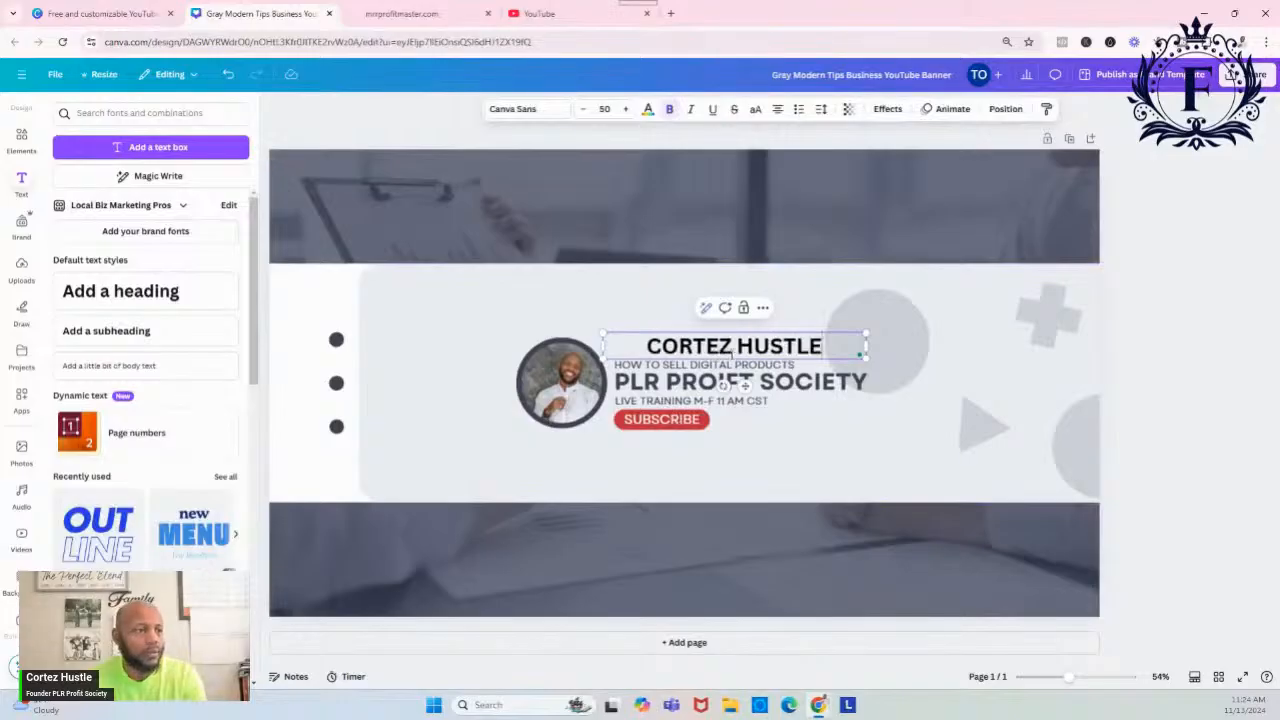
click(778, 110)
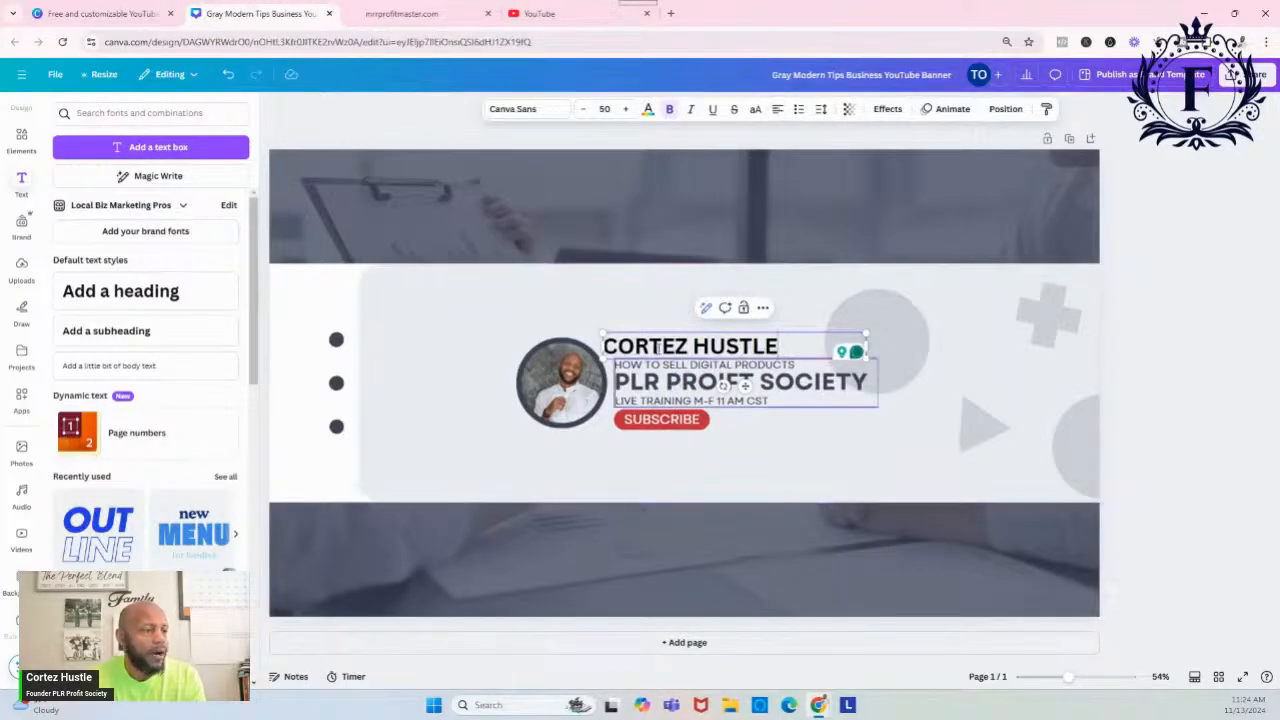
Color the "PLR PROIFT SOCIETY" heading with the dark navy from the Local Biz Marketing Pros brand colors
click(745, 384)
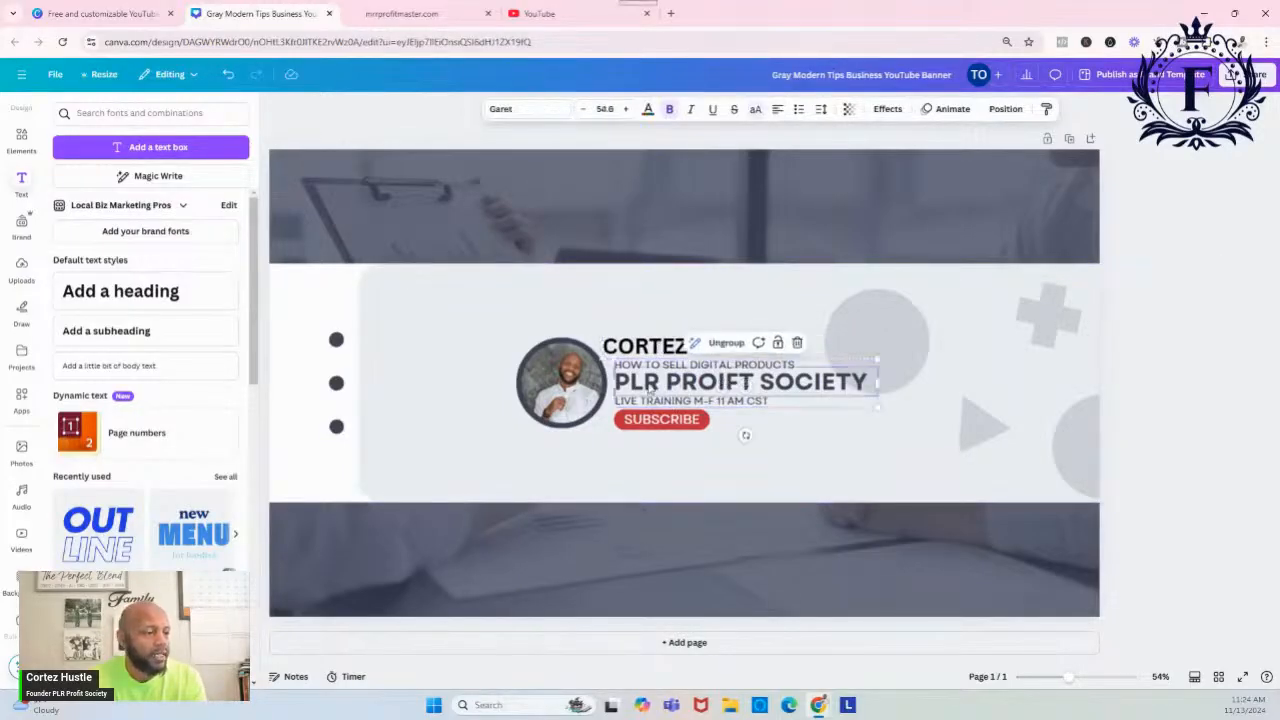
click(648, 109)
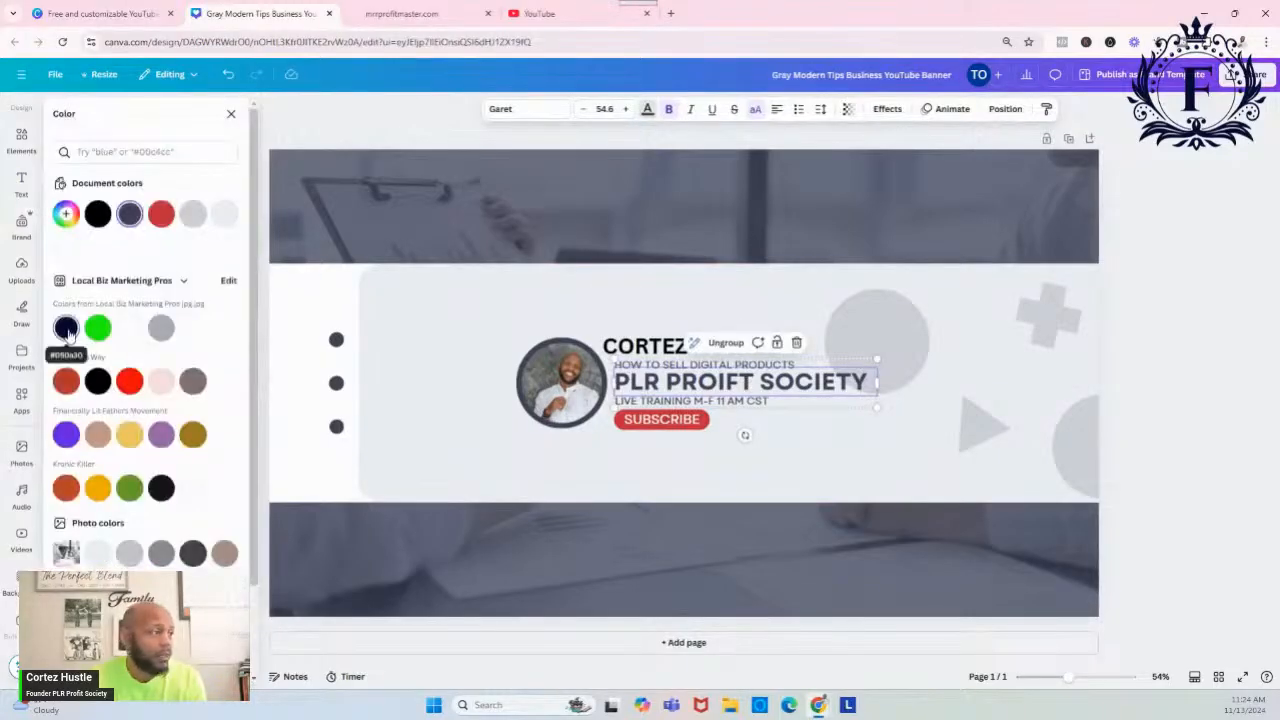
click(66, 327)
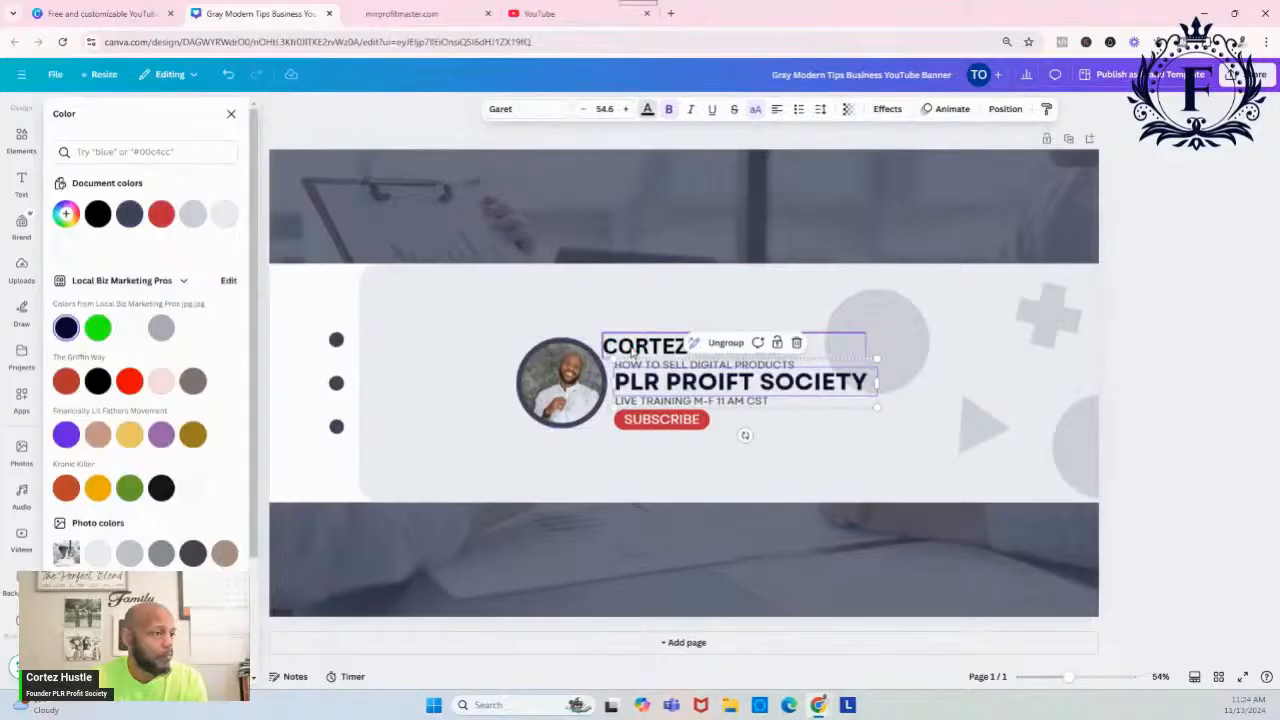
Color the whole channel-owner name line with the same dark navy brand color as the heading
click(632, 350)
click(632, 350)
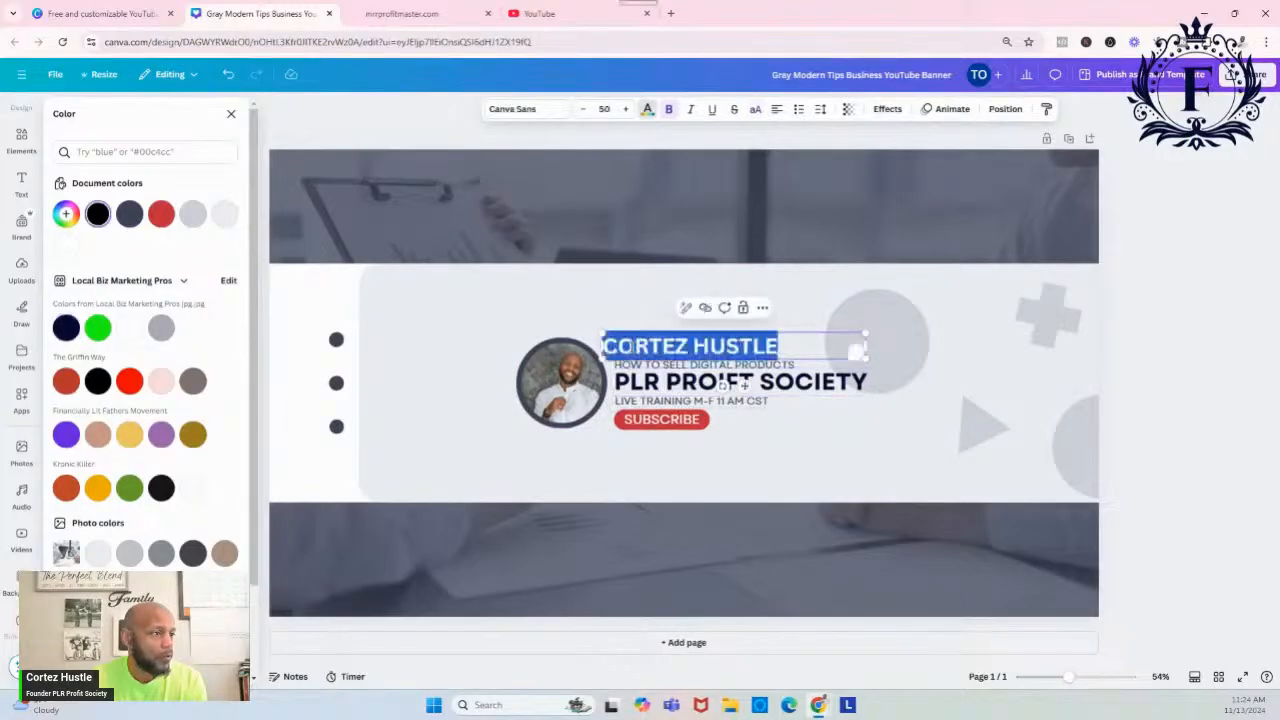
double_click(632, 348)
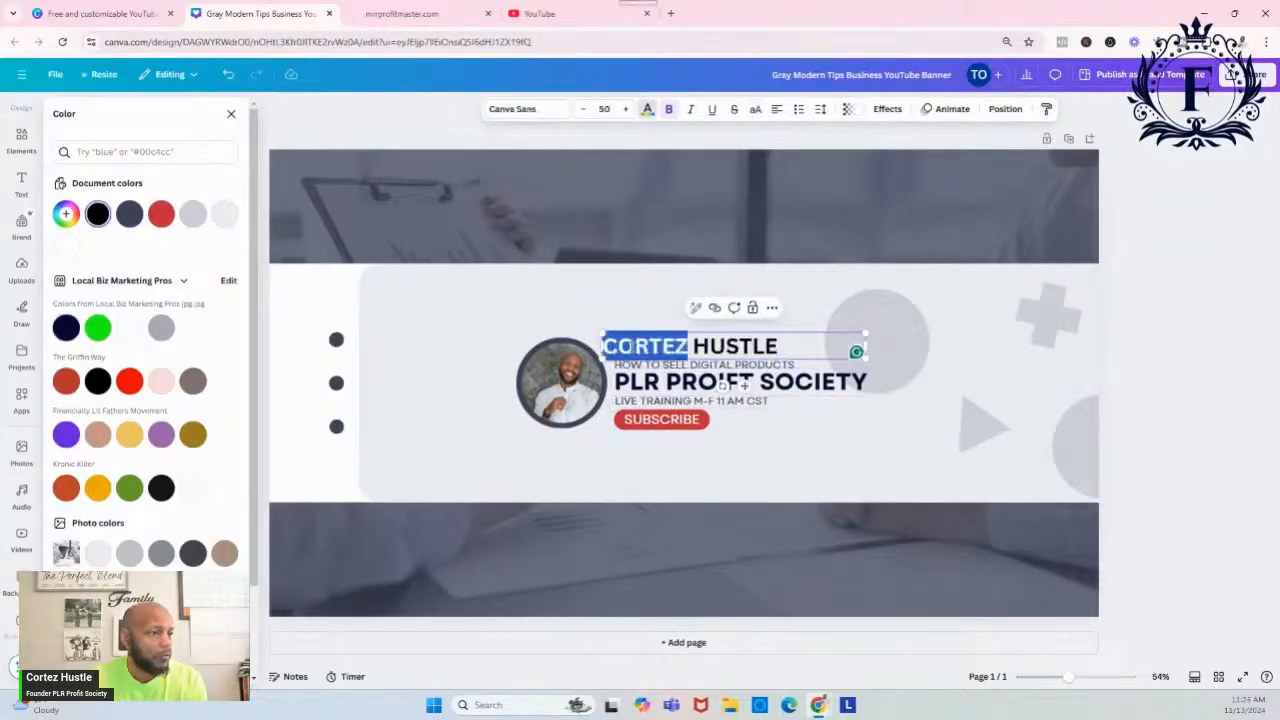
triple_click(632, 346)
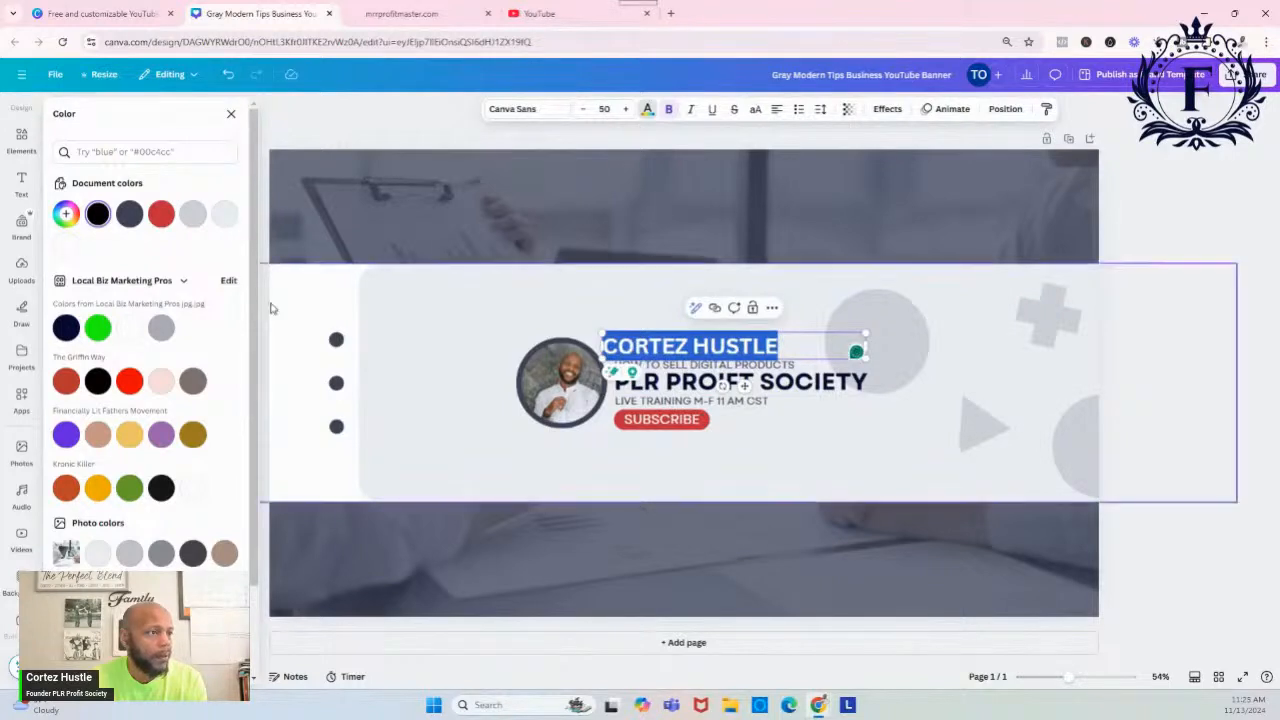
click(66, 328)
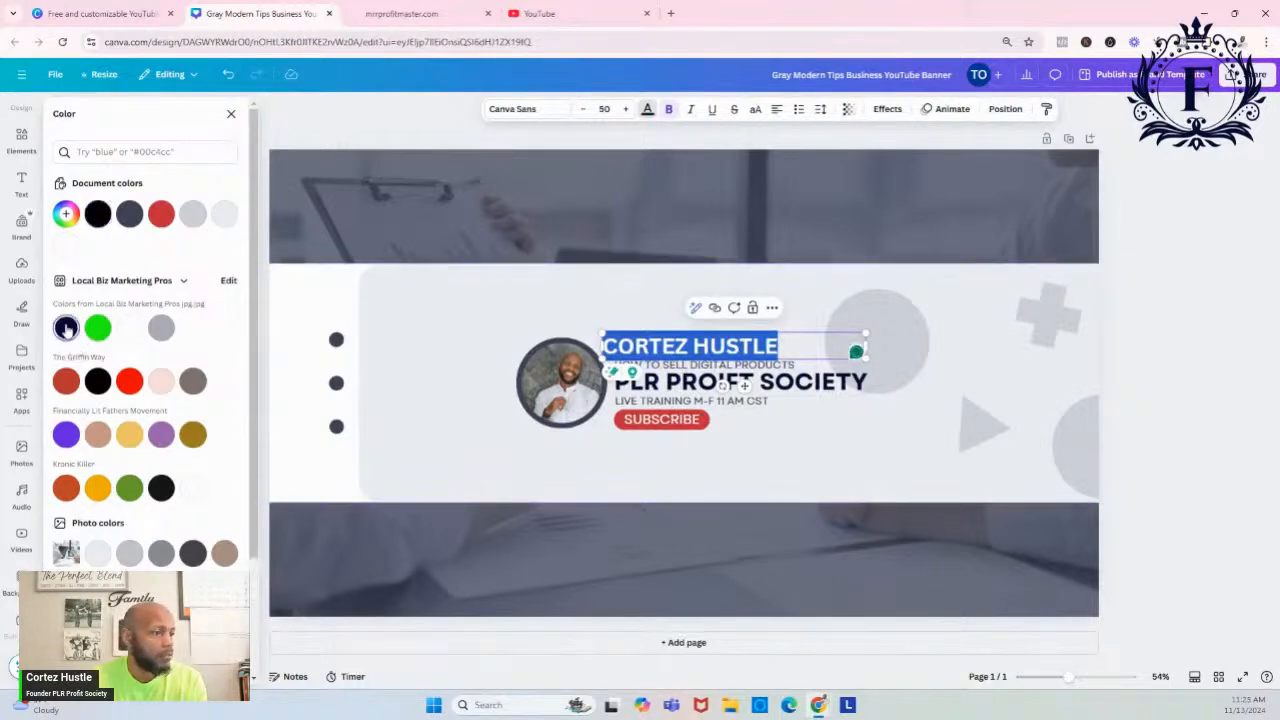
Color the ring around the circular profile photo with the dark navy from the Local Biz Marketing Pros brand colors
click(429, 349)
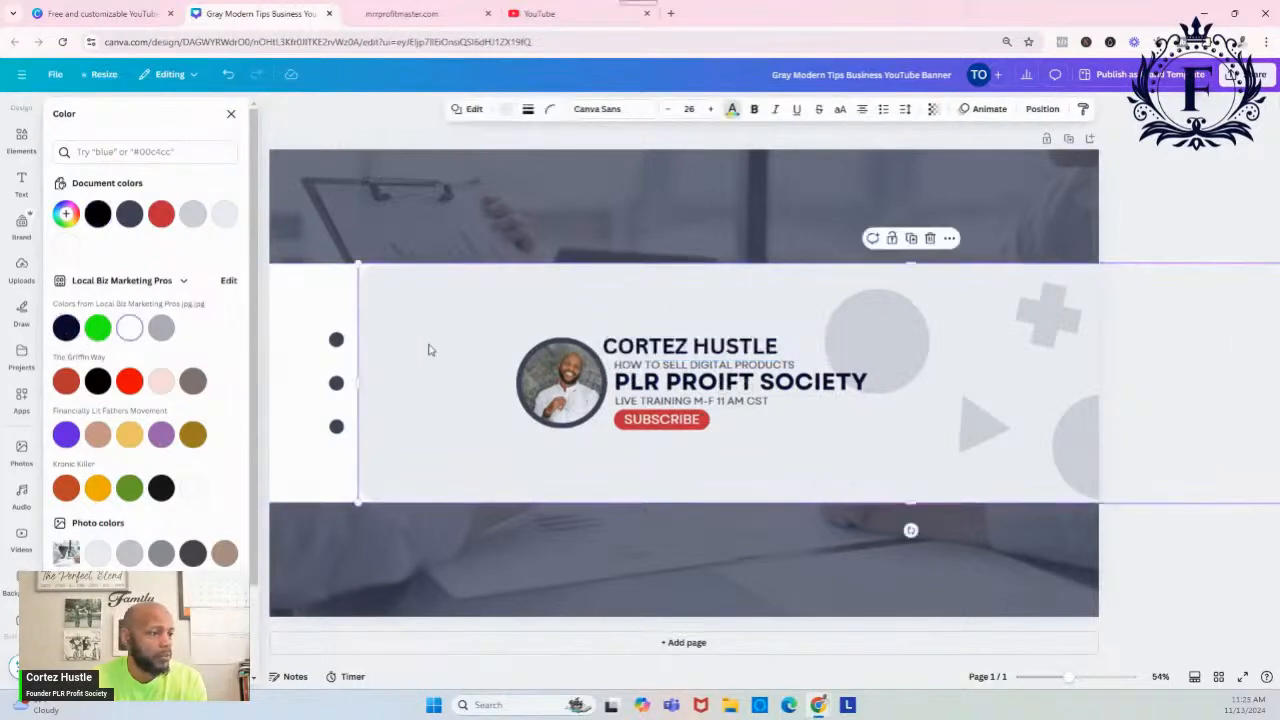
click(525, 398)
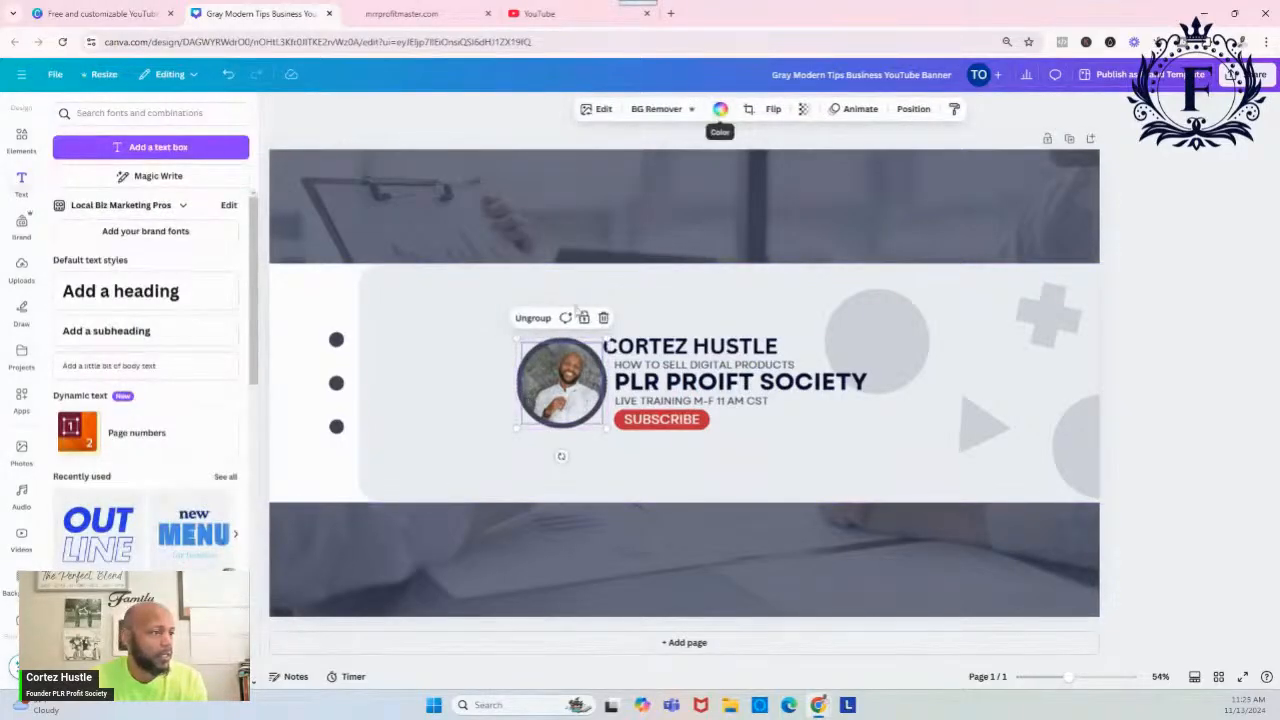
click(518, 394)
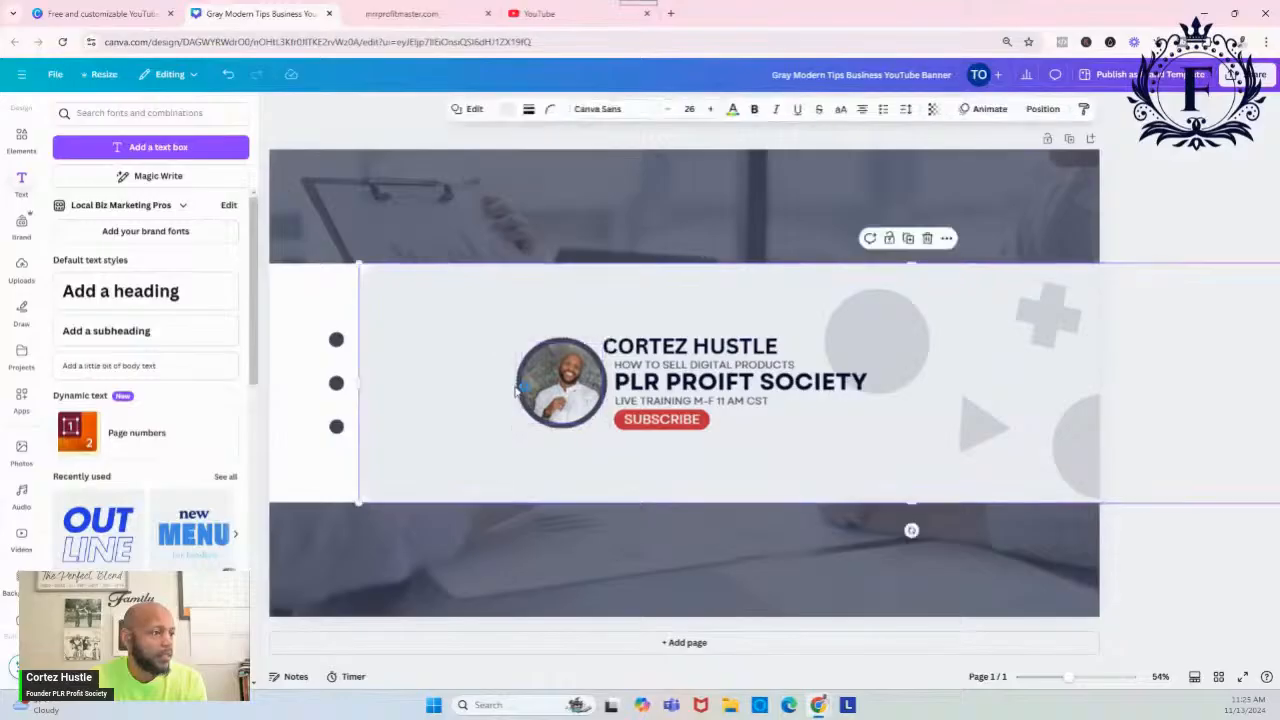
click(518, 394)
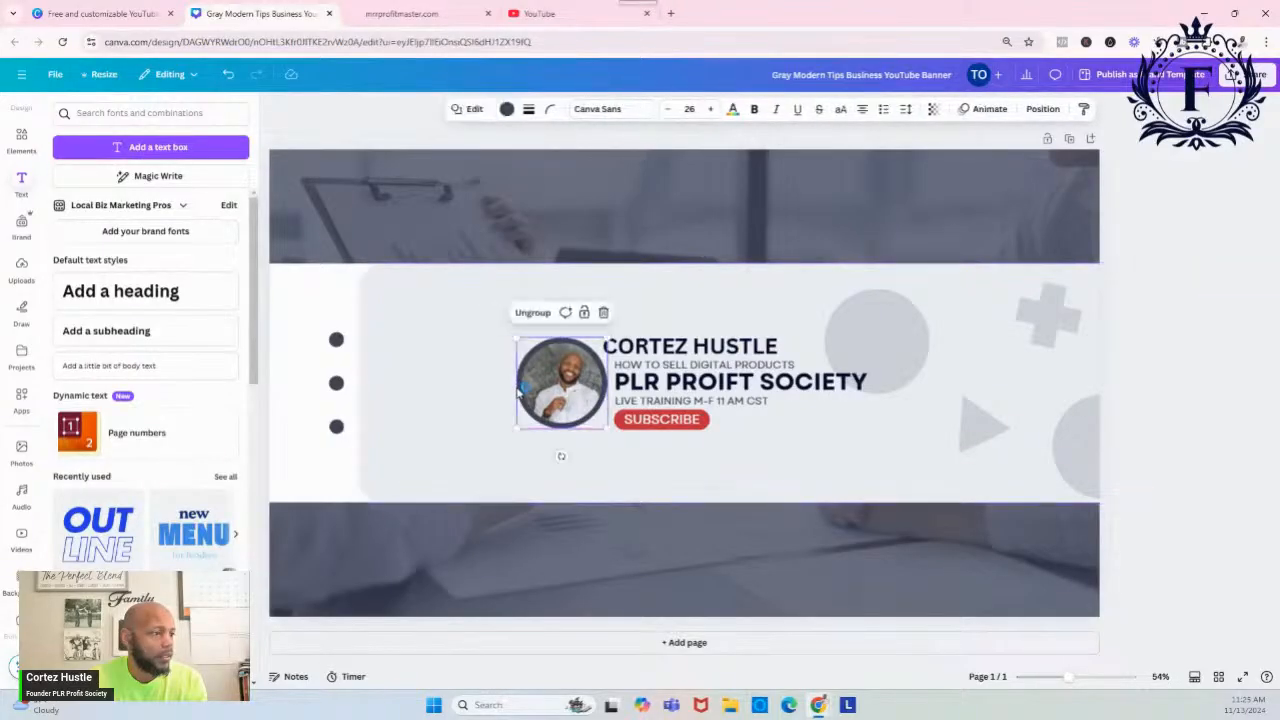
click(506, 110)
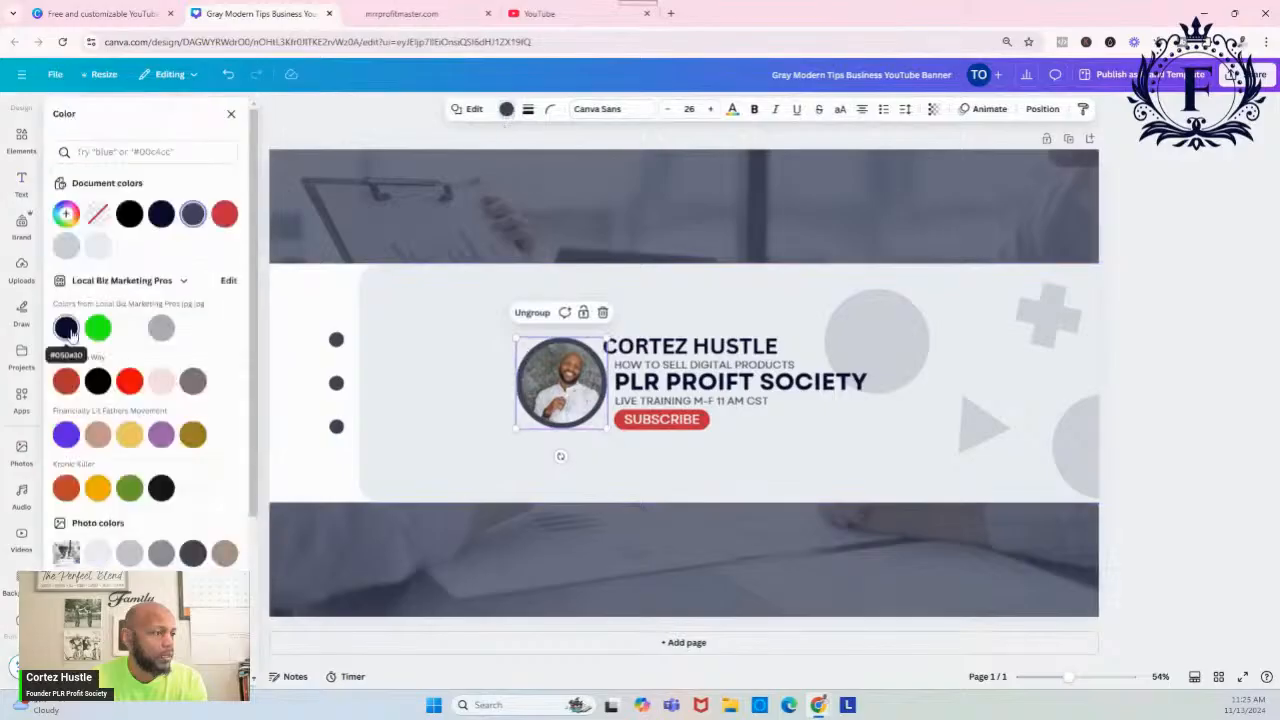
click(67, 330)
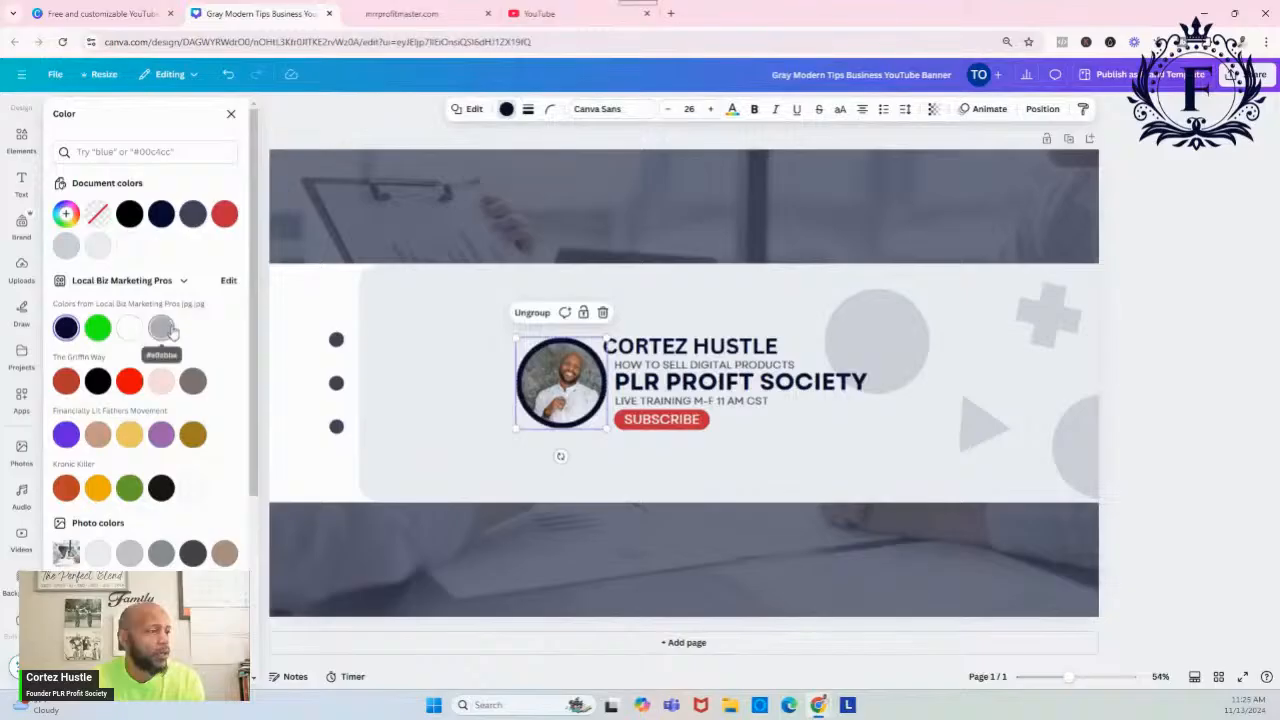
Line up the channel-owner name with the left edge of the text lines below and shrink it to a font size of about 27.6
click(668, 352)
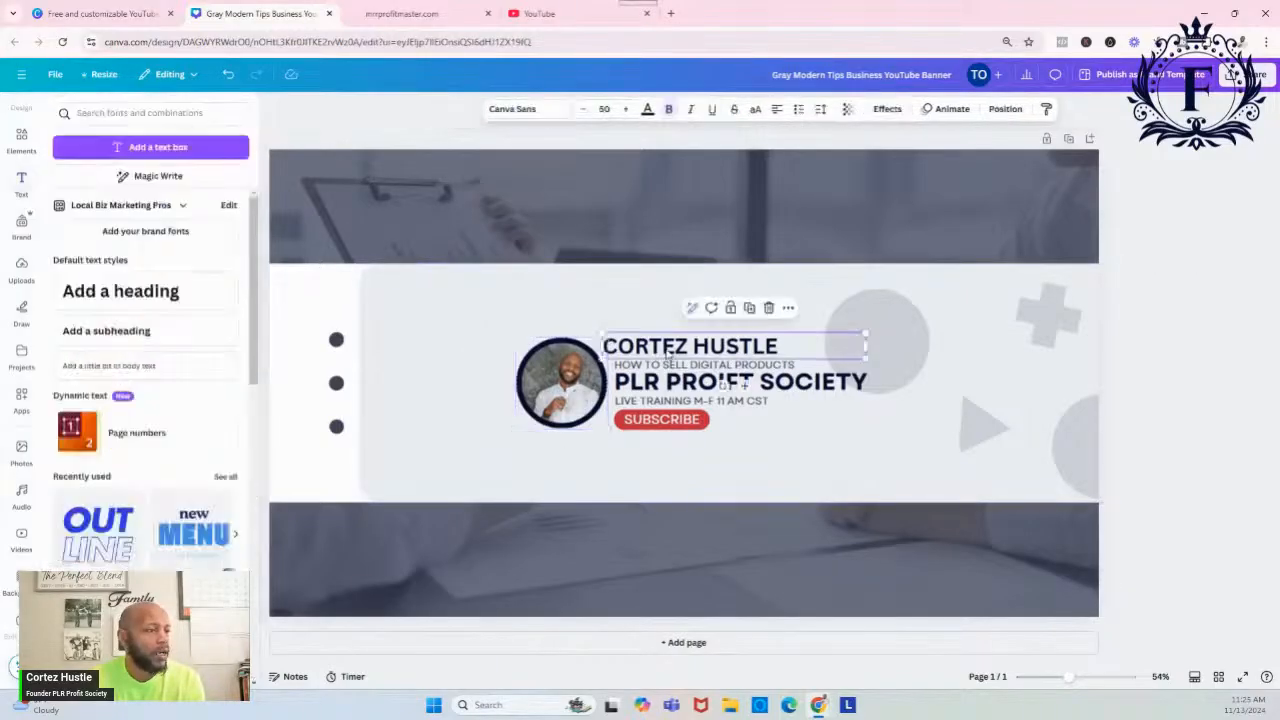
click(668, 352)
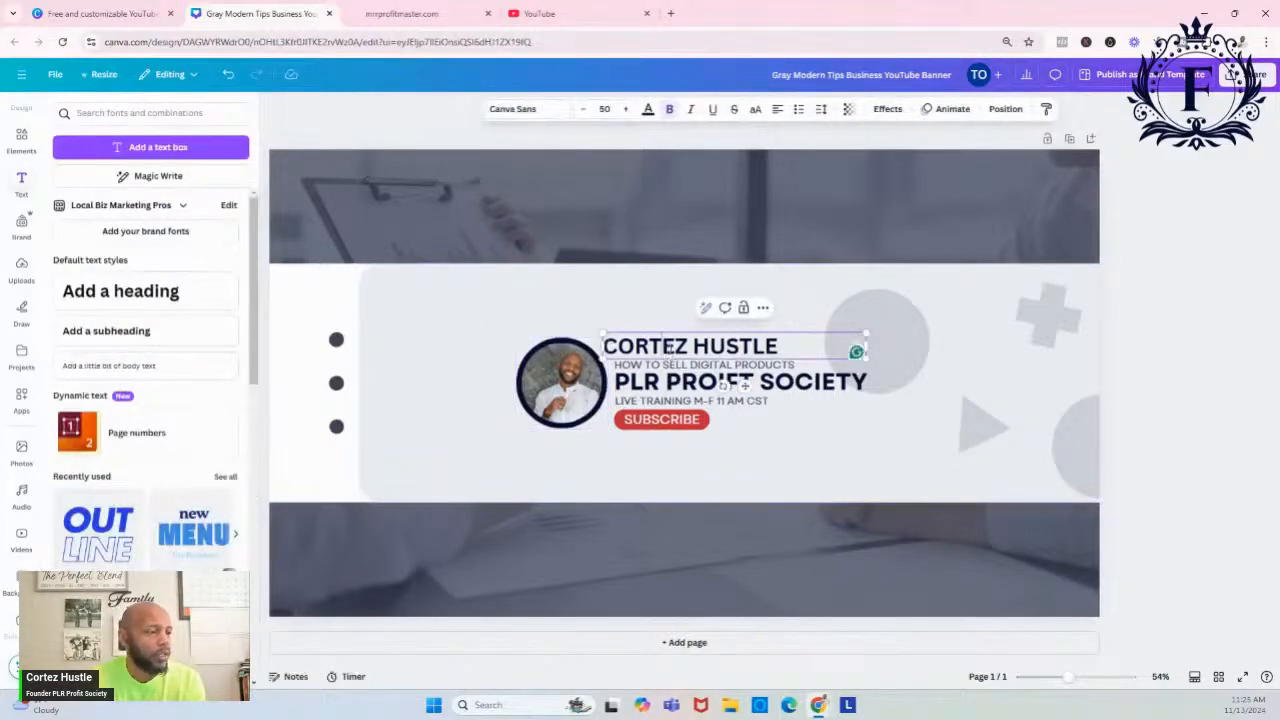
drag(667, 350, 682, 346)
click(669, 314)
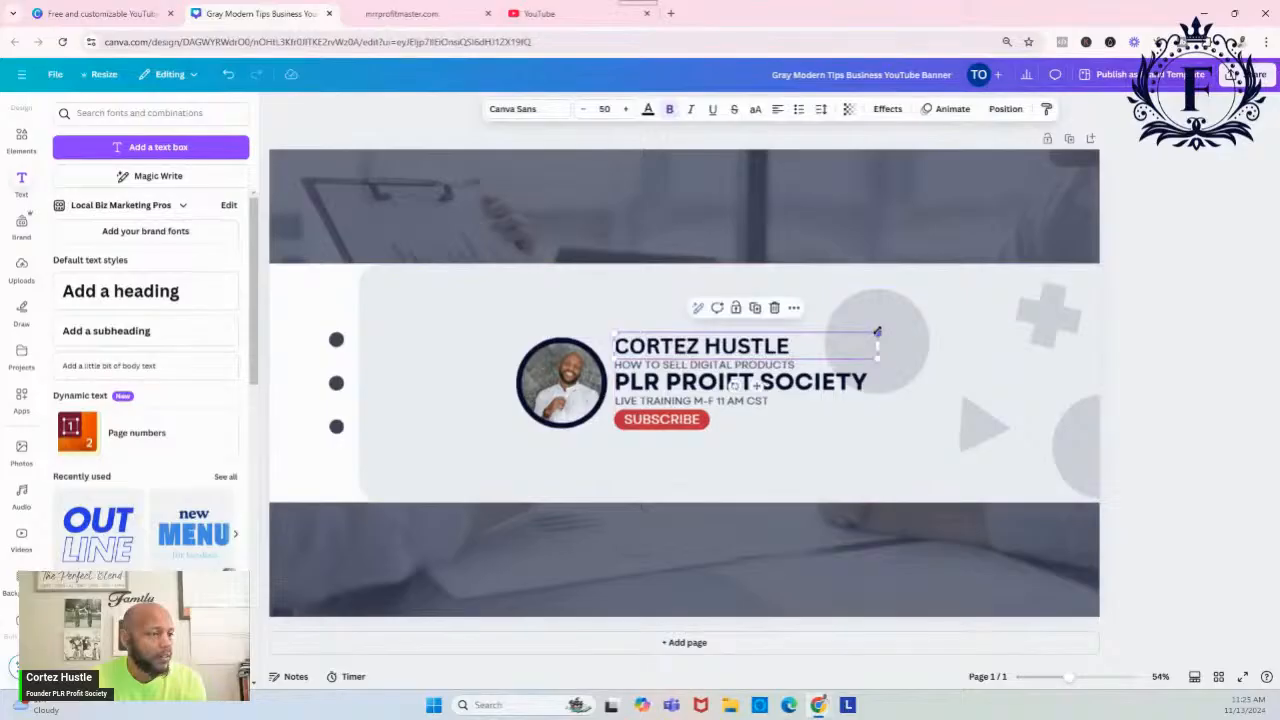
drag(877, 331, 759, 343)
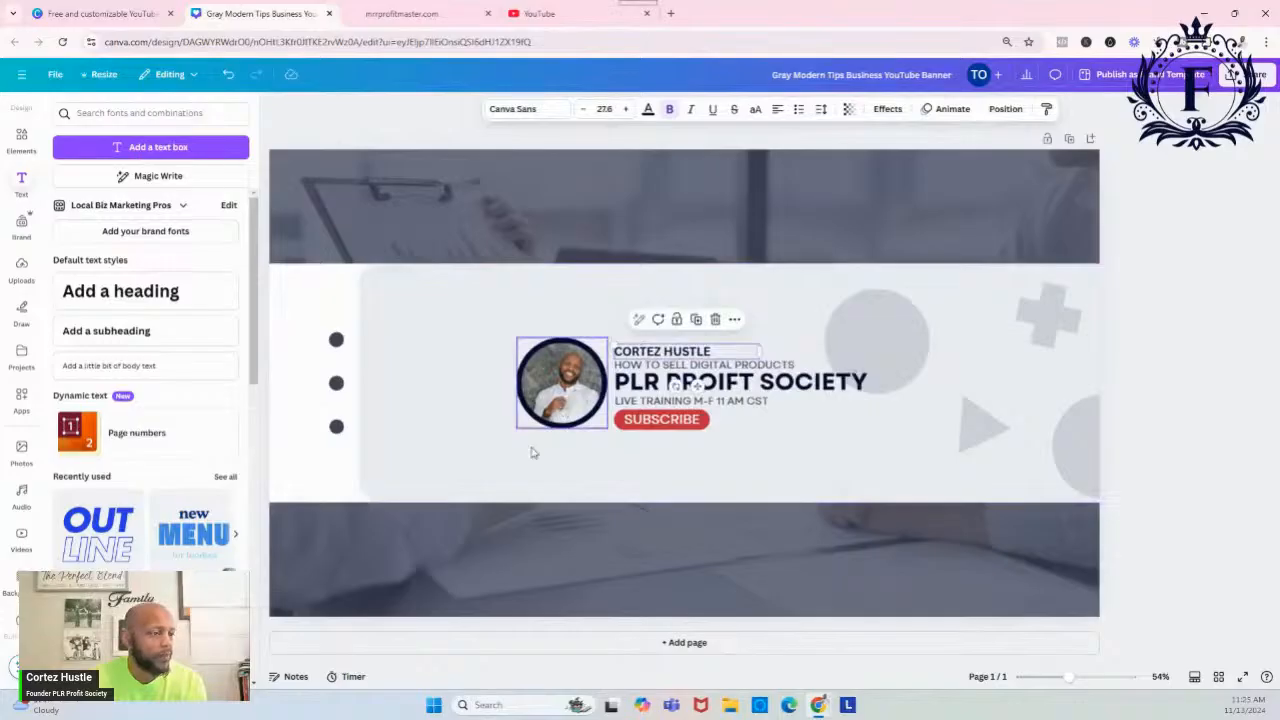
Fill the large rounded panel behind the text and photo with the gray from the Local Biz Marketing Pros brand colors
click(492, 464)
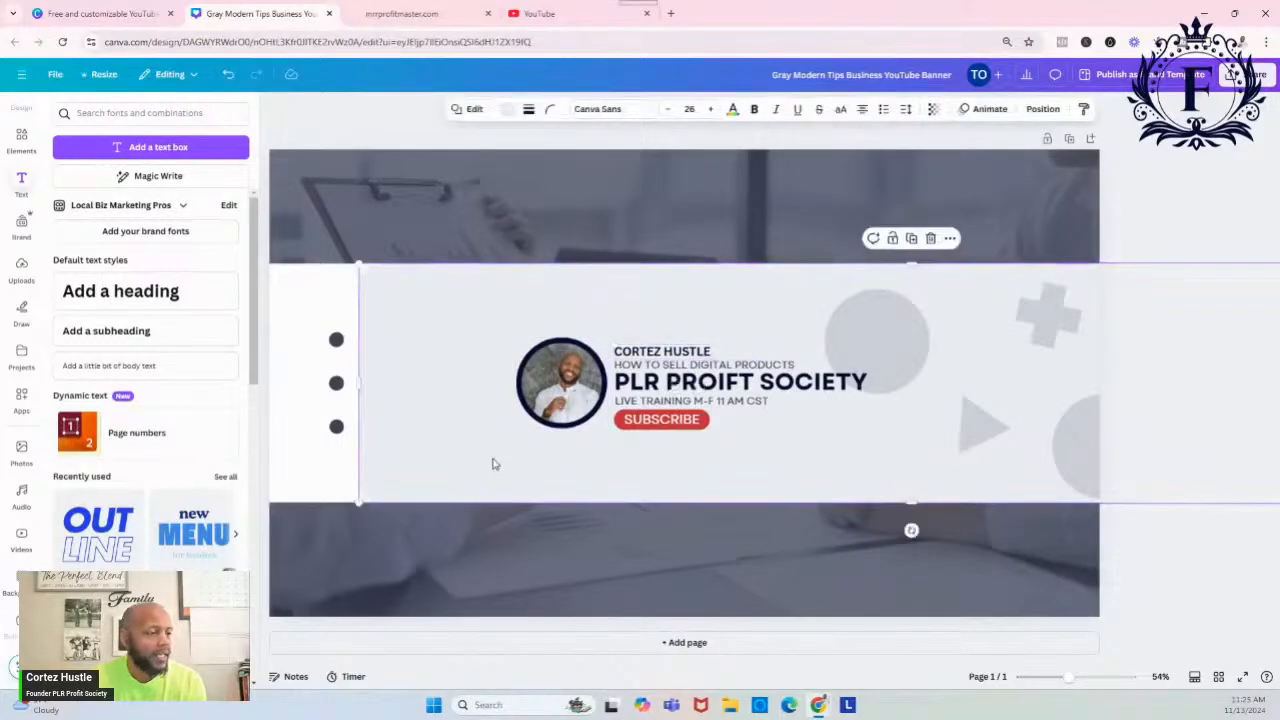
click(509, 110)
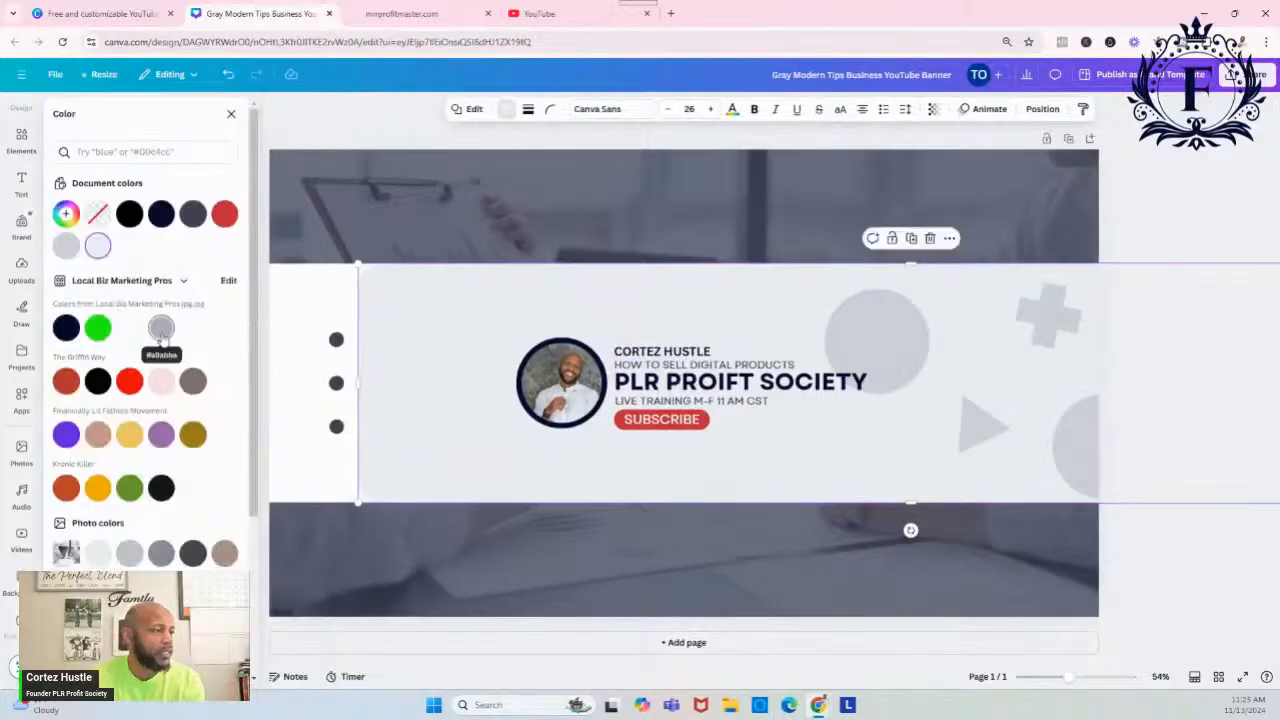
click(162, 336)
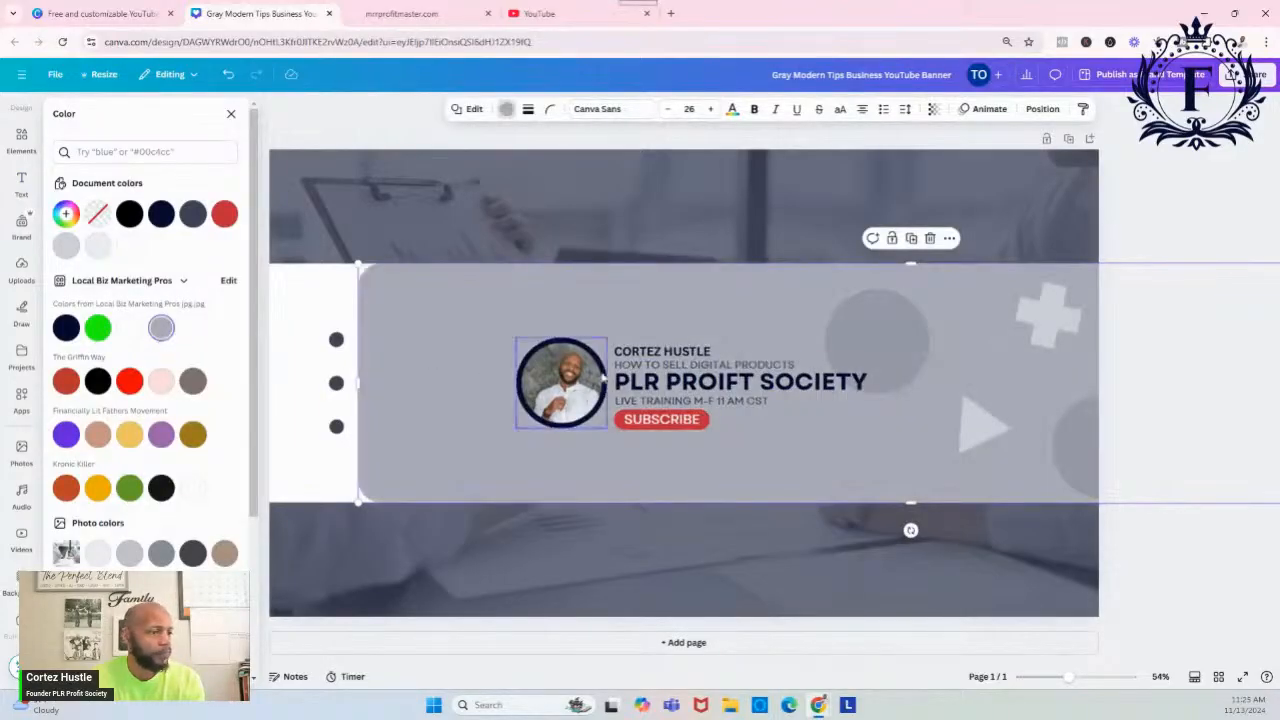
Color the upper translucent circle and the triangle with the green from the Local Biz Marketing Pros brand colors
click(912, 346)
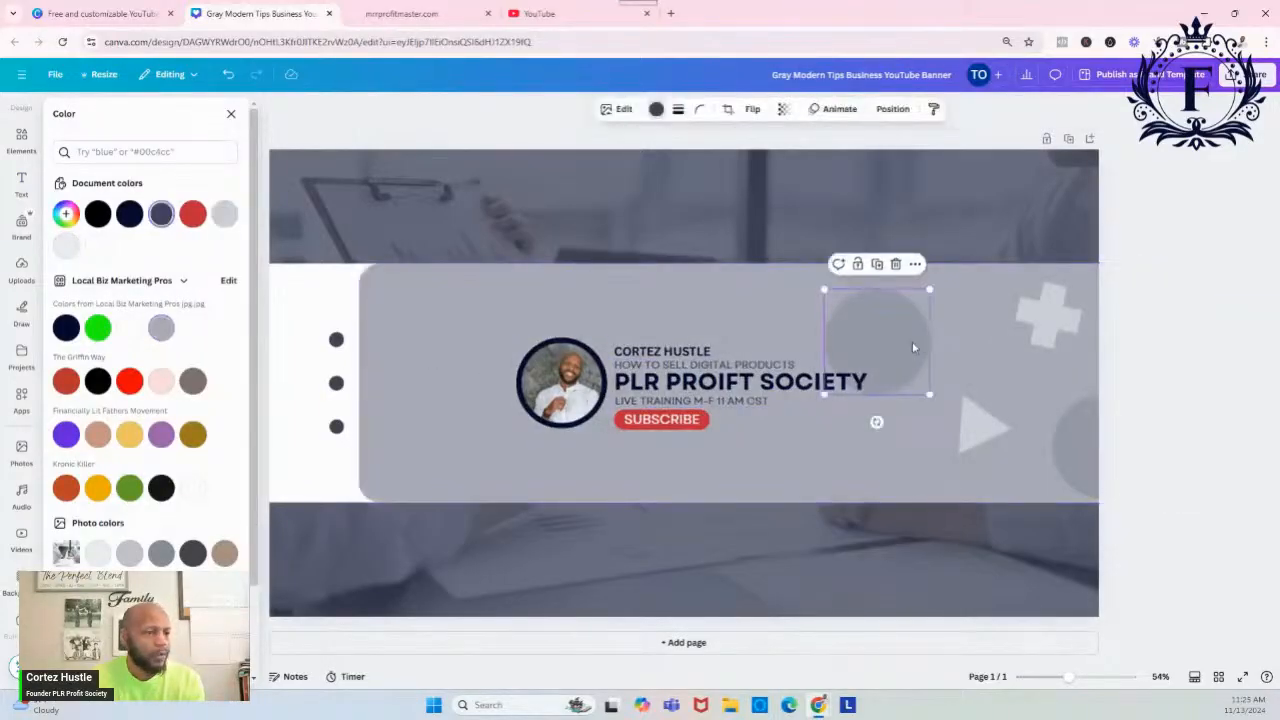
click(100, 330)
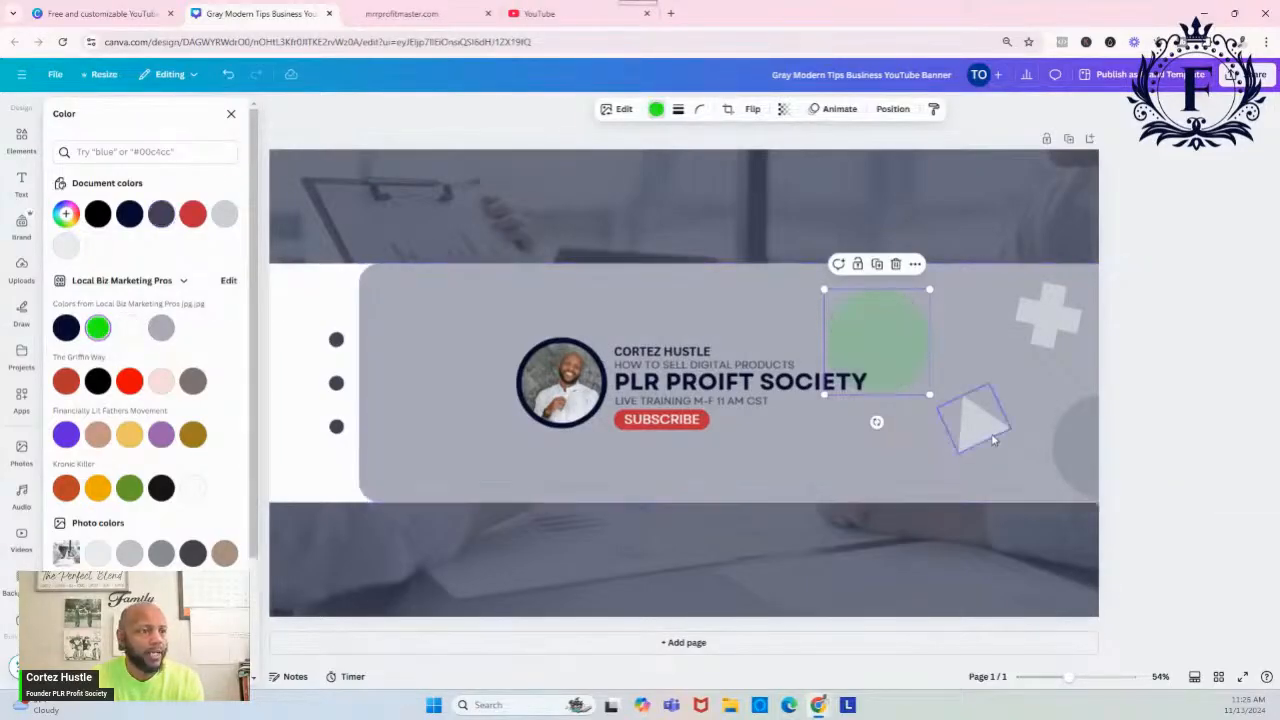
click(993, 440)
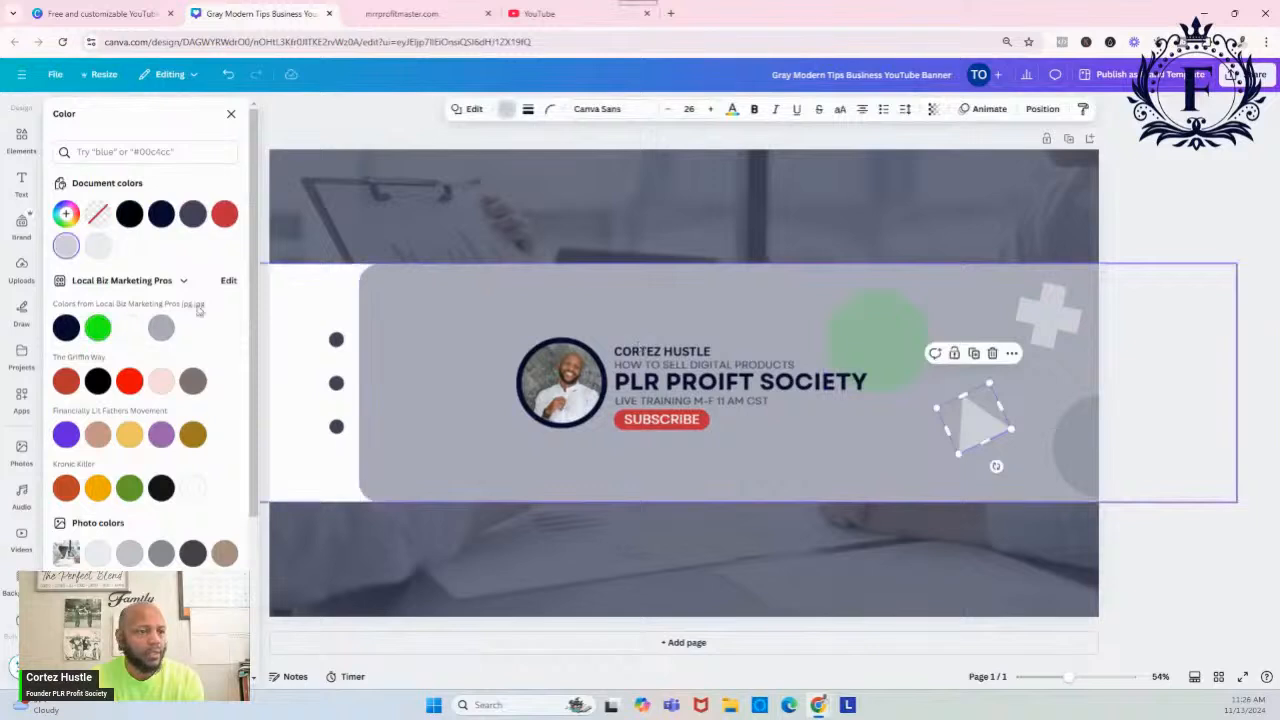
click(97, 330)
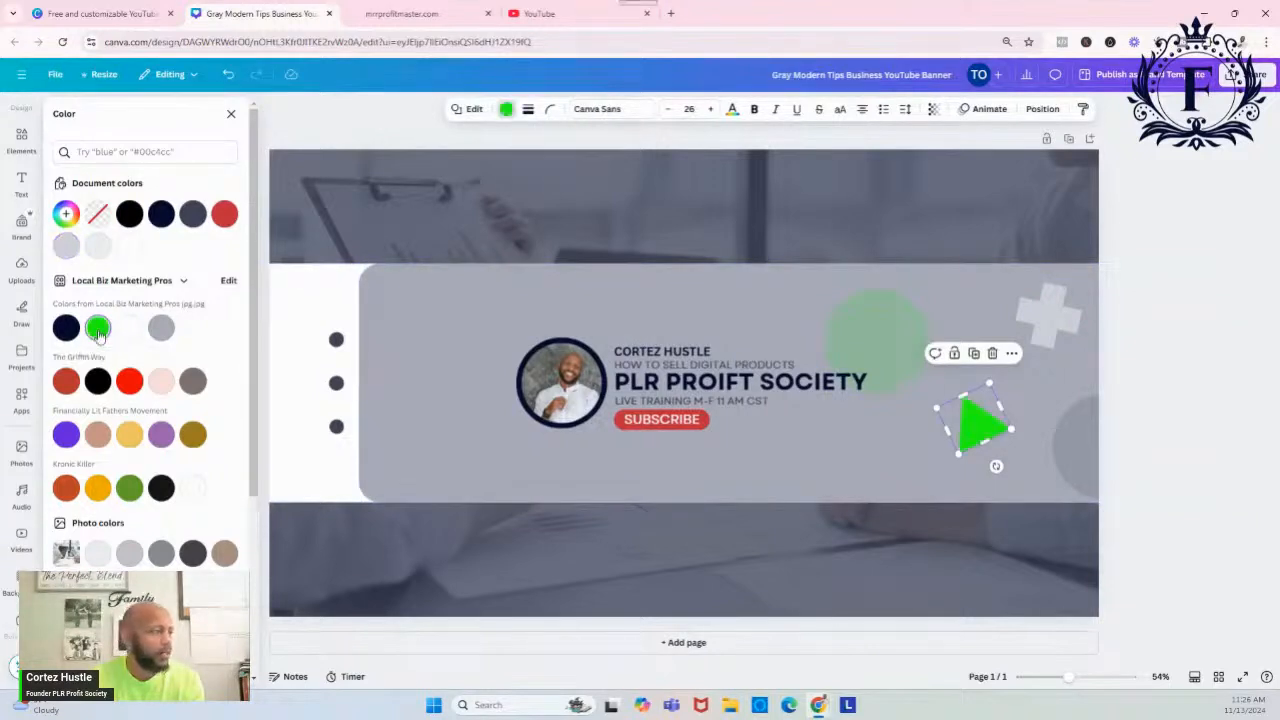
Color the plus shape dark navy and the circle at the banner's lower right edge green, using the same brand colors
click(1058, 328)
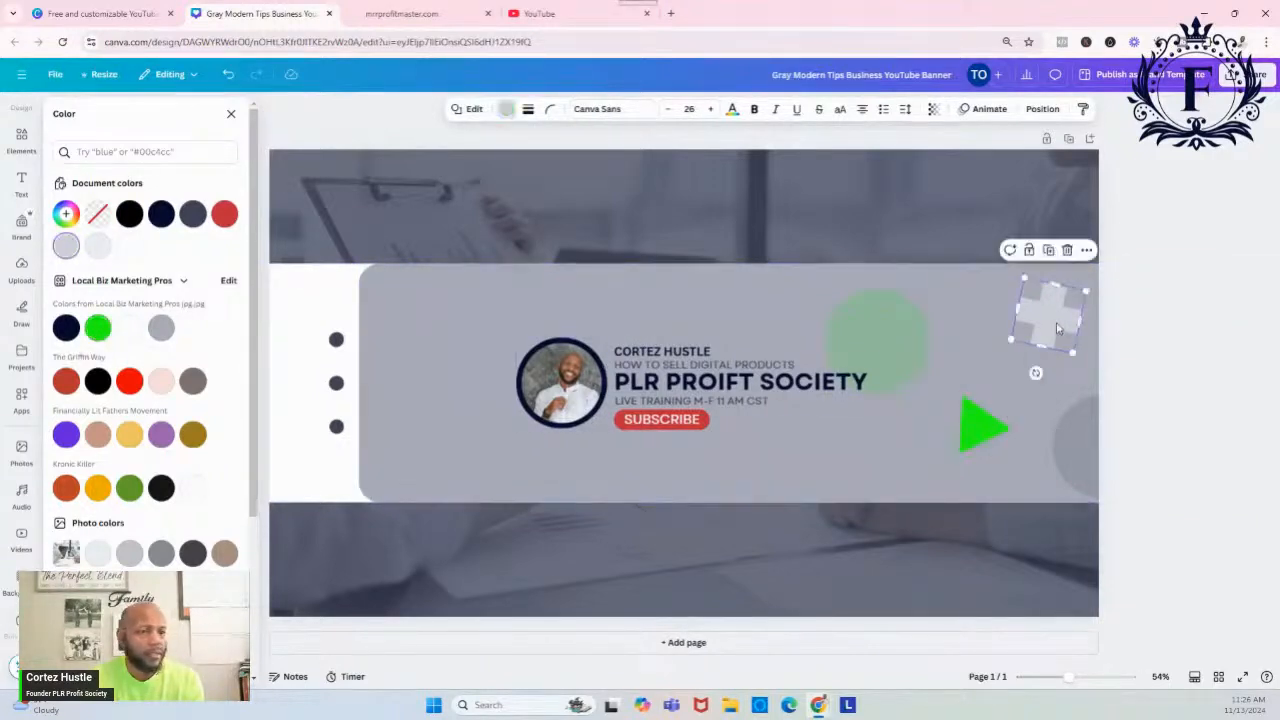
click(67, 329)
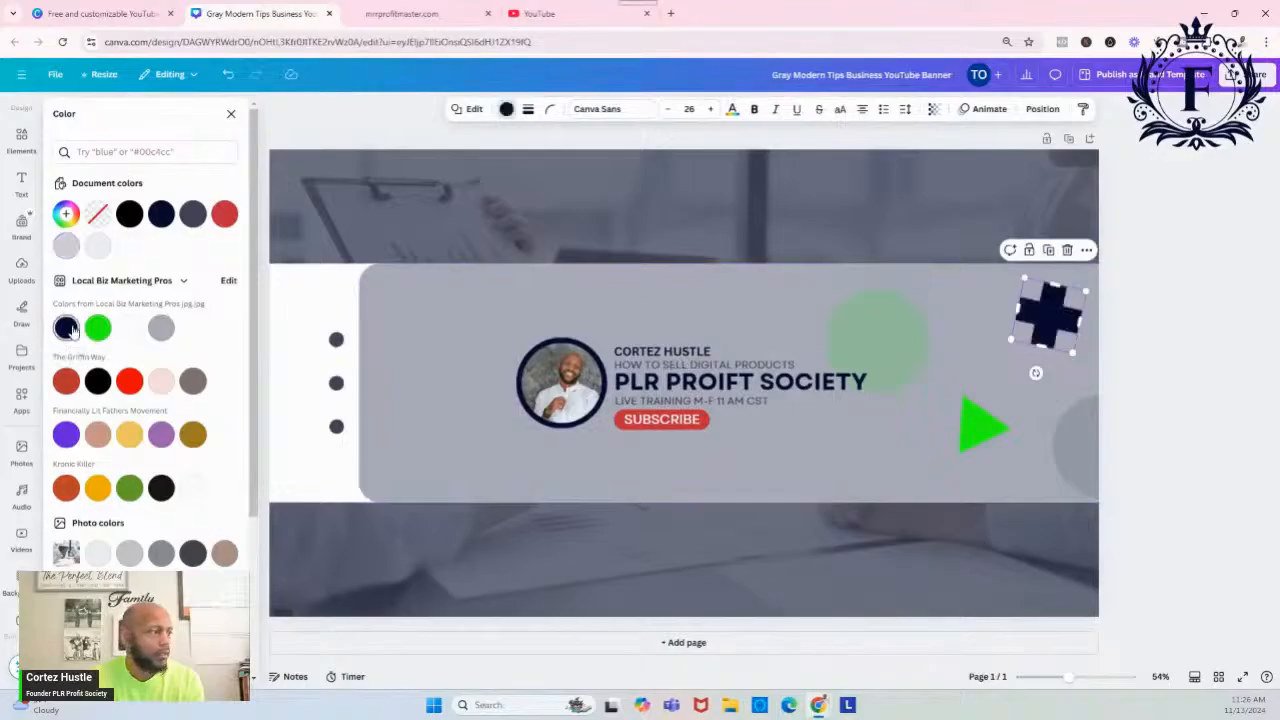
click(1087, 465)
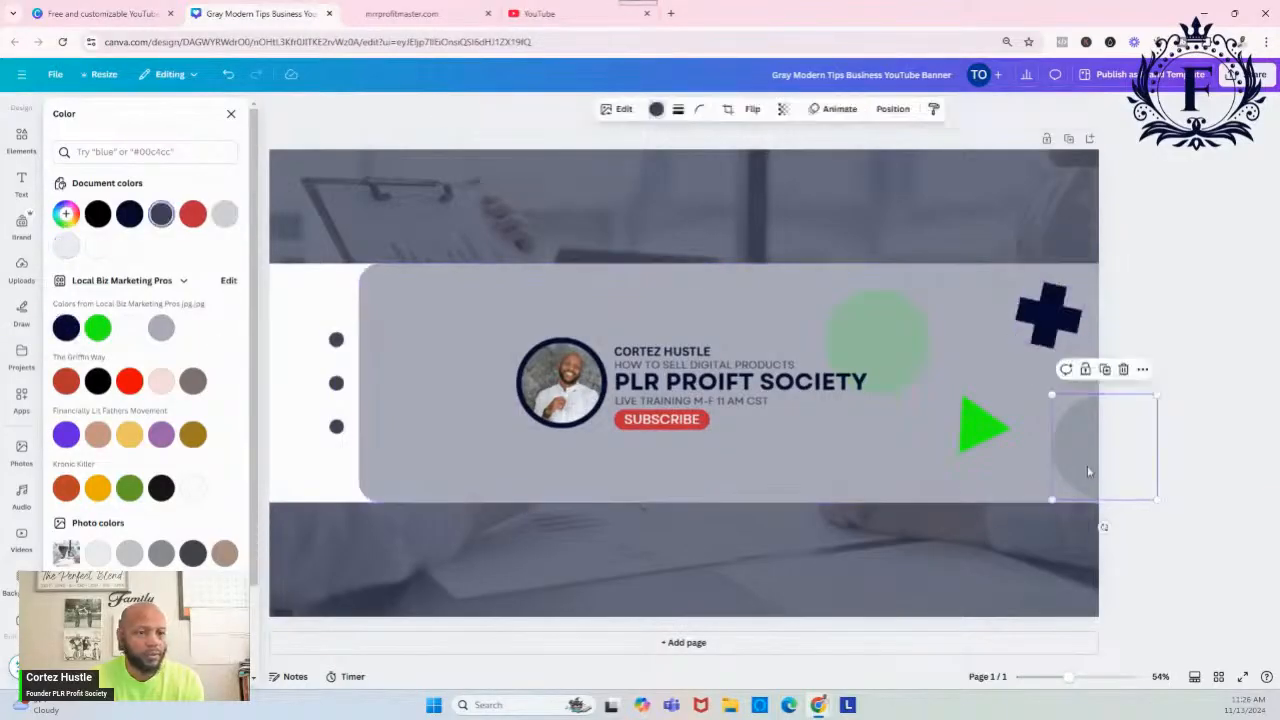
click(99, 329)
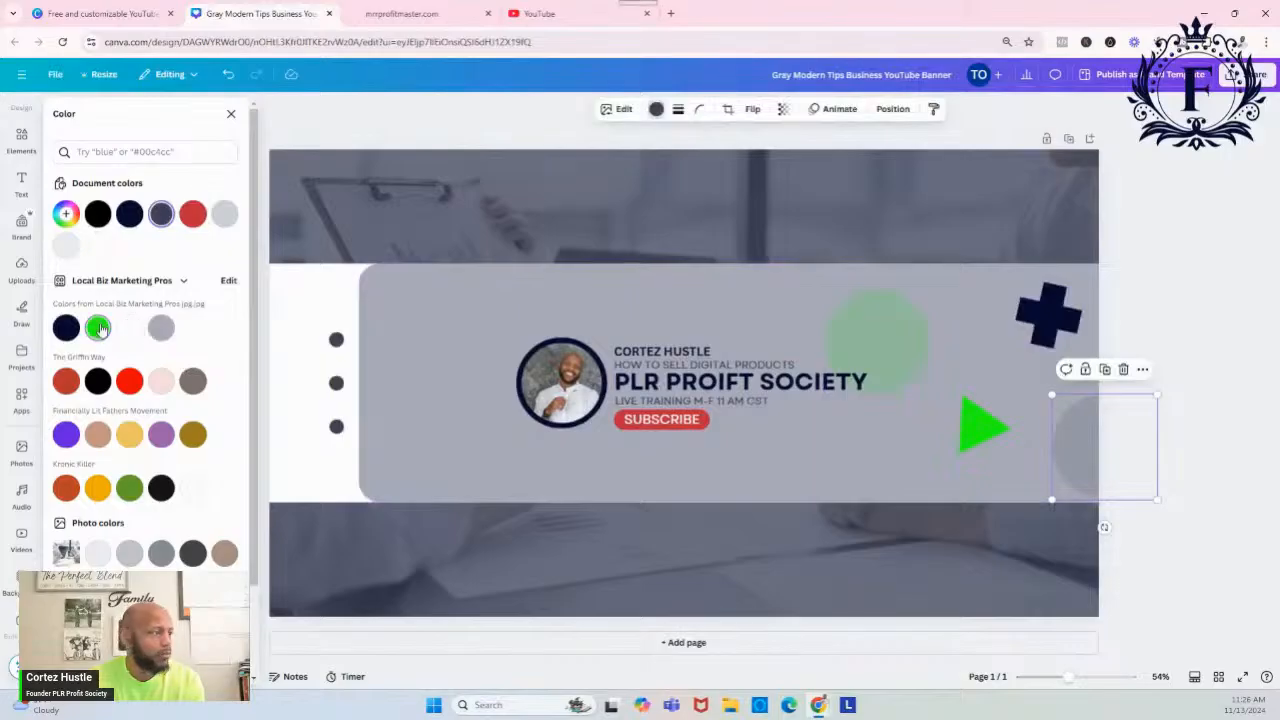
click(605, 216)
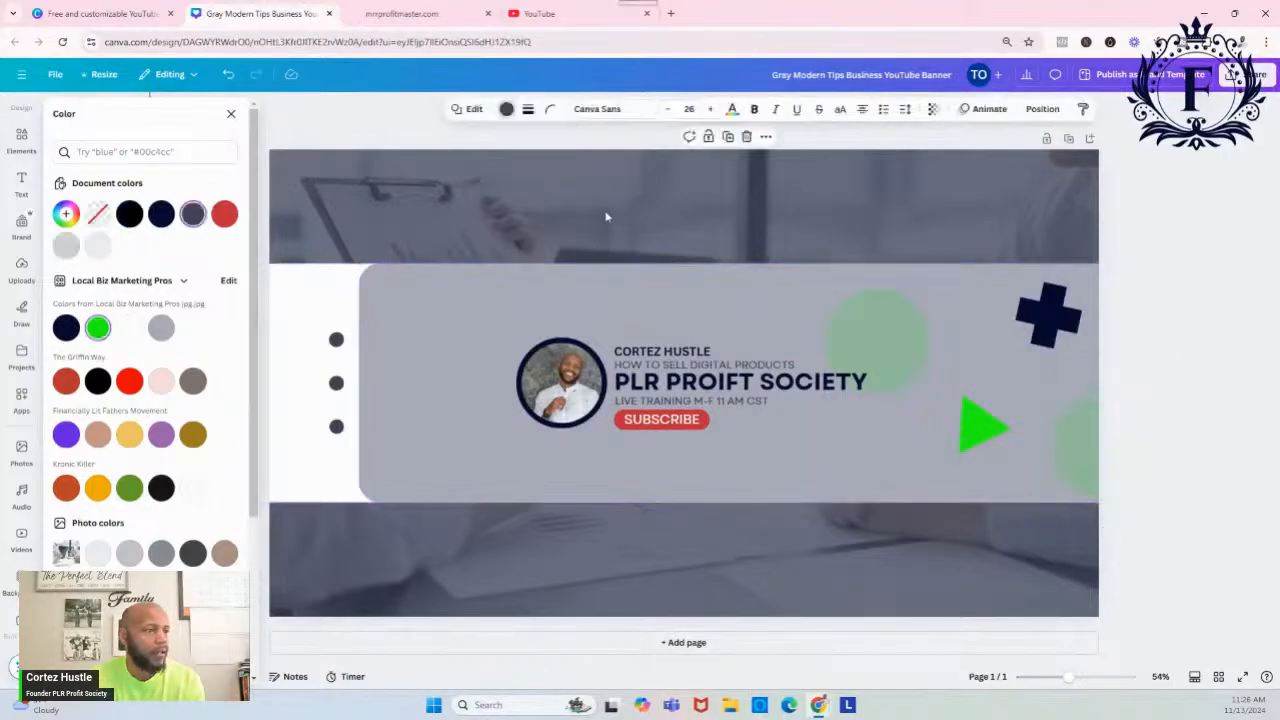
click(647, 424)
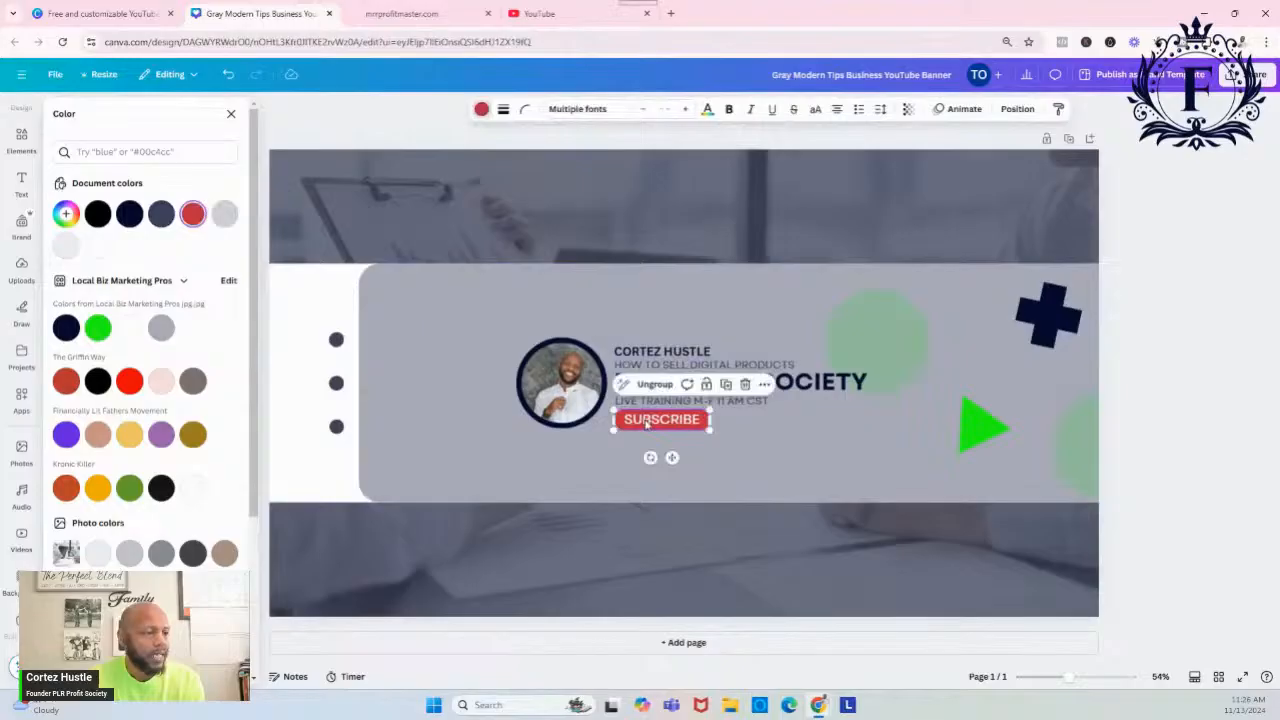
click(705, 320)
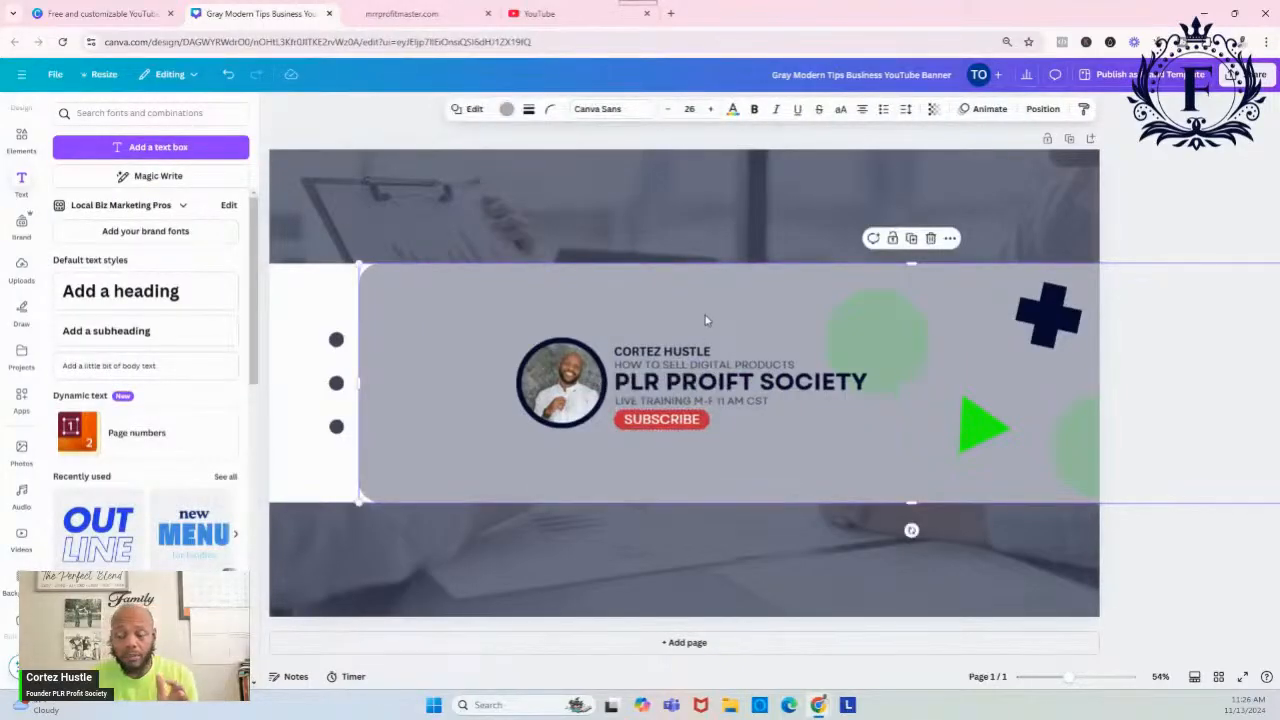
click(734, 232)
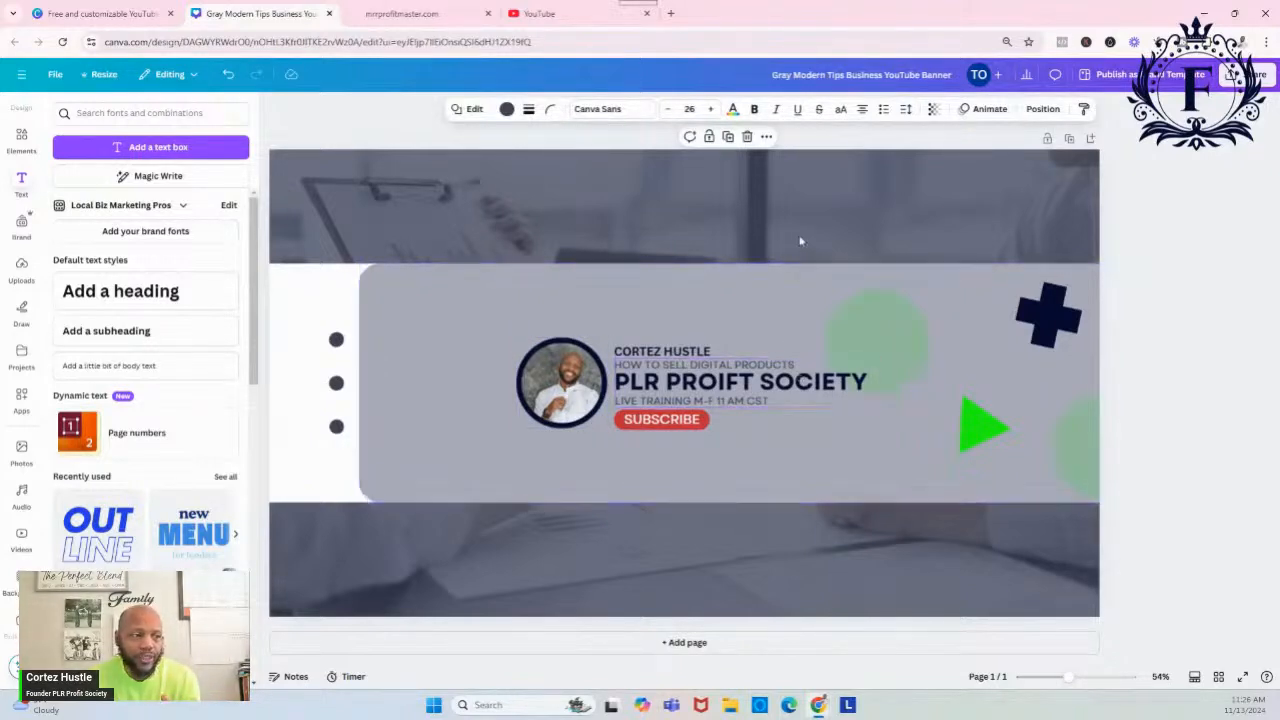
Rename the design as "PLR Profit Society Channel Art"
click(901, 73)
text(pl)
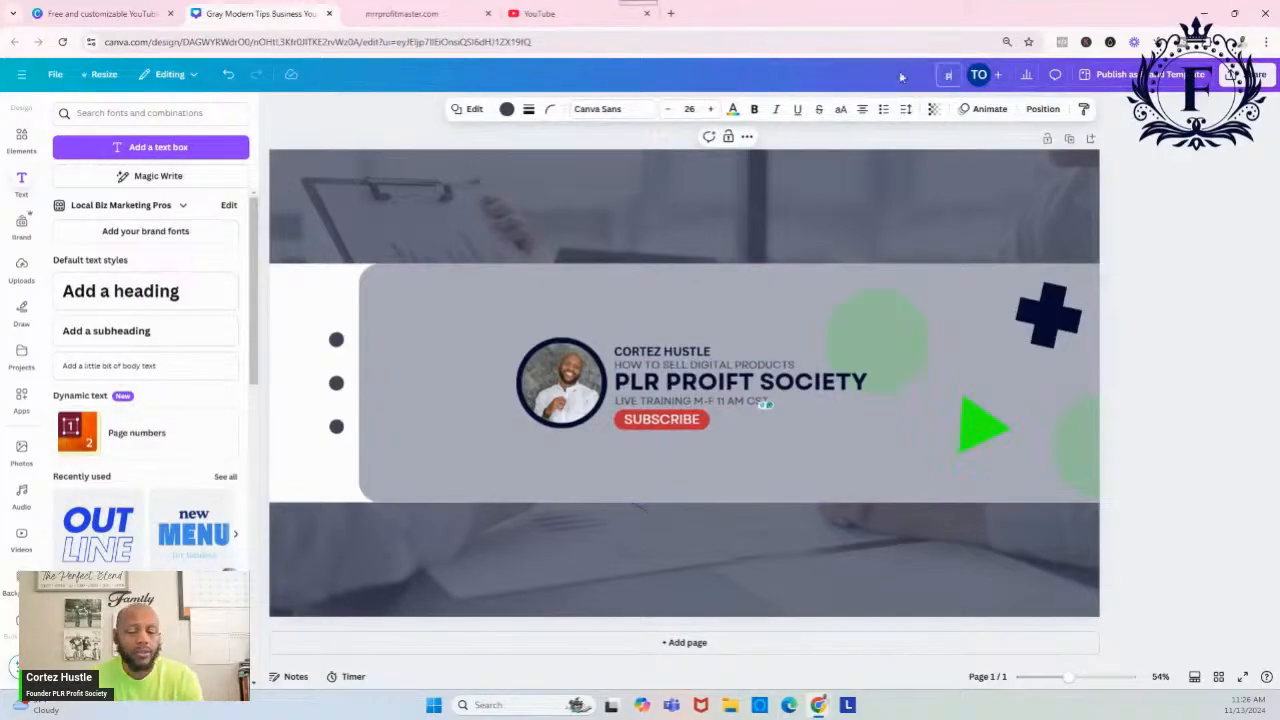
text(r)
key(BackSpace)
key(BackSpace)
key(BackSpace)
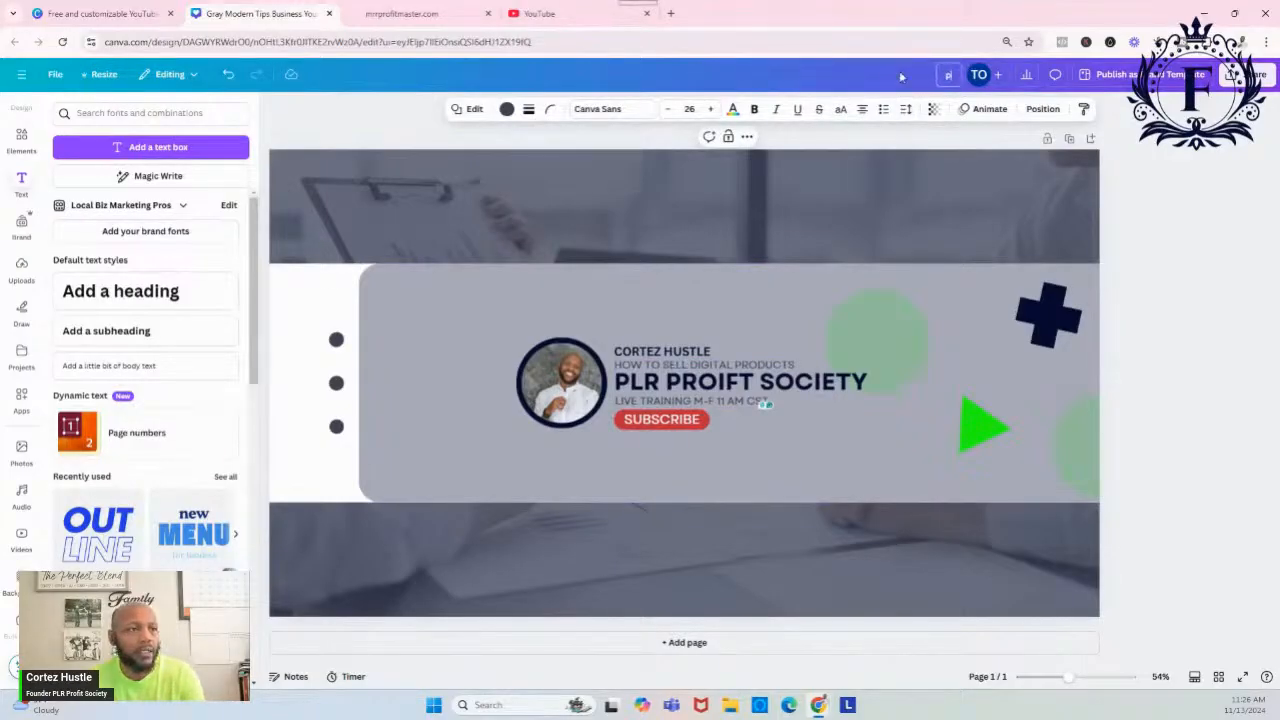
text(PLR)
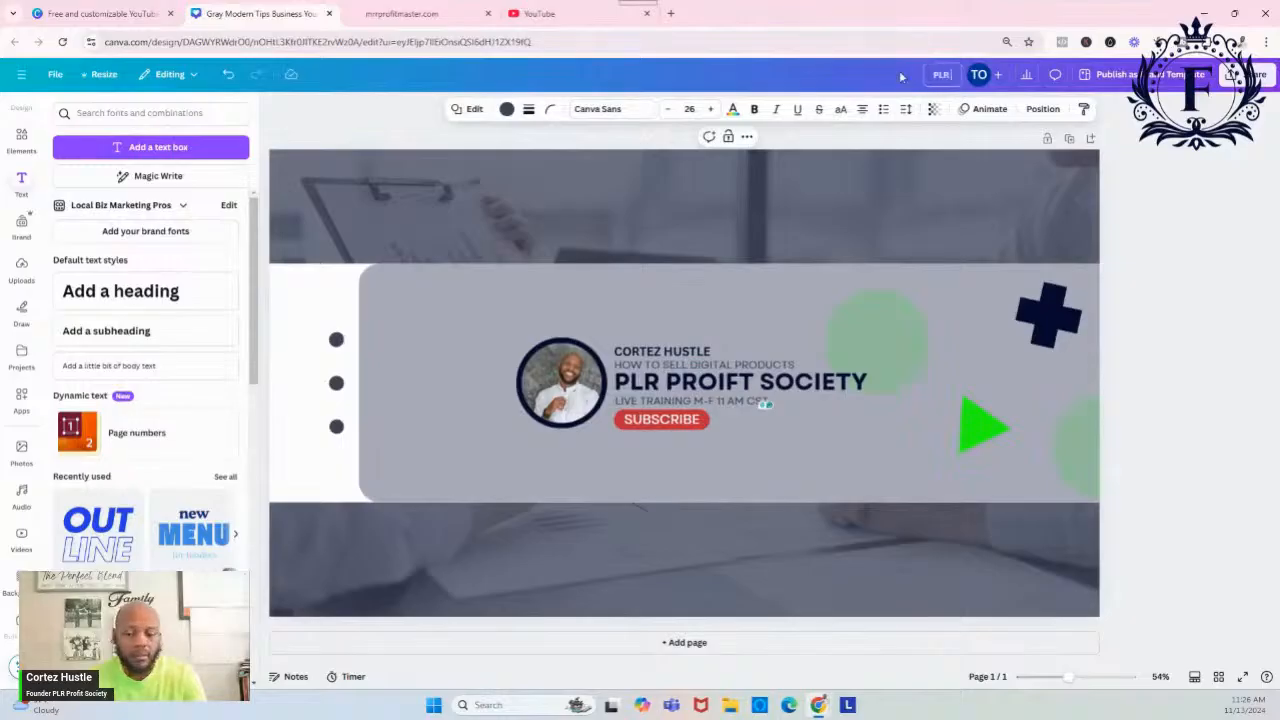
text( Profit So)
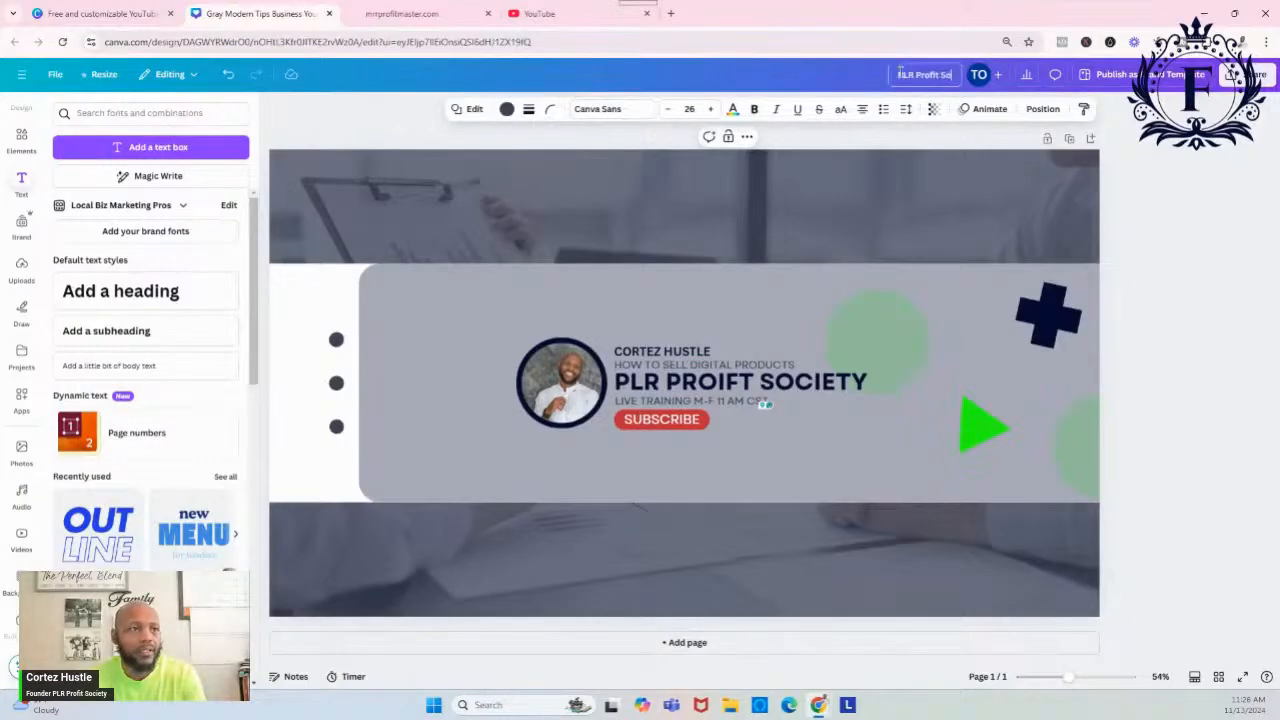
text(ciety Channel Art)
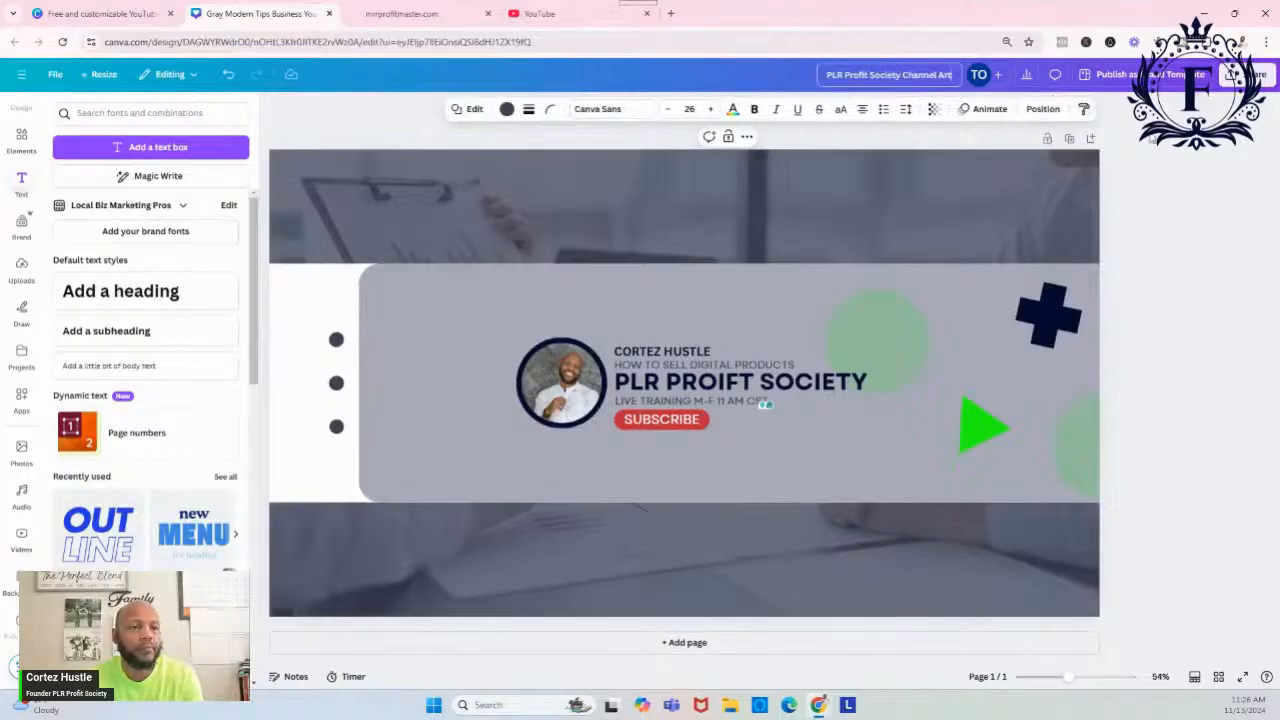
click(1152, 139)
Download the finished banner as a PNG at size 1, without compression or a transparent background
click(1248, 75)
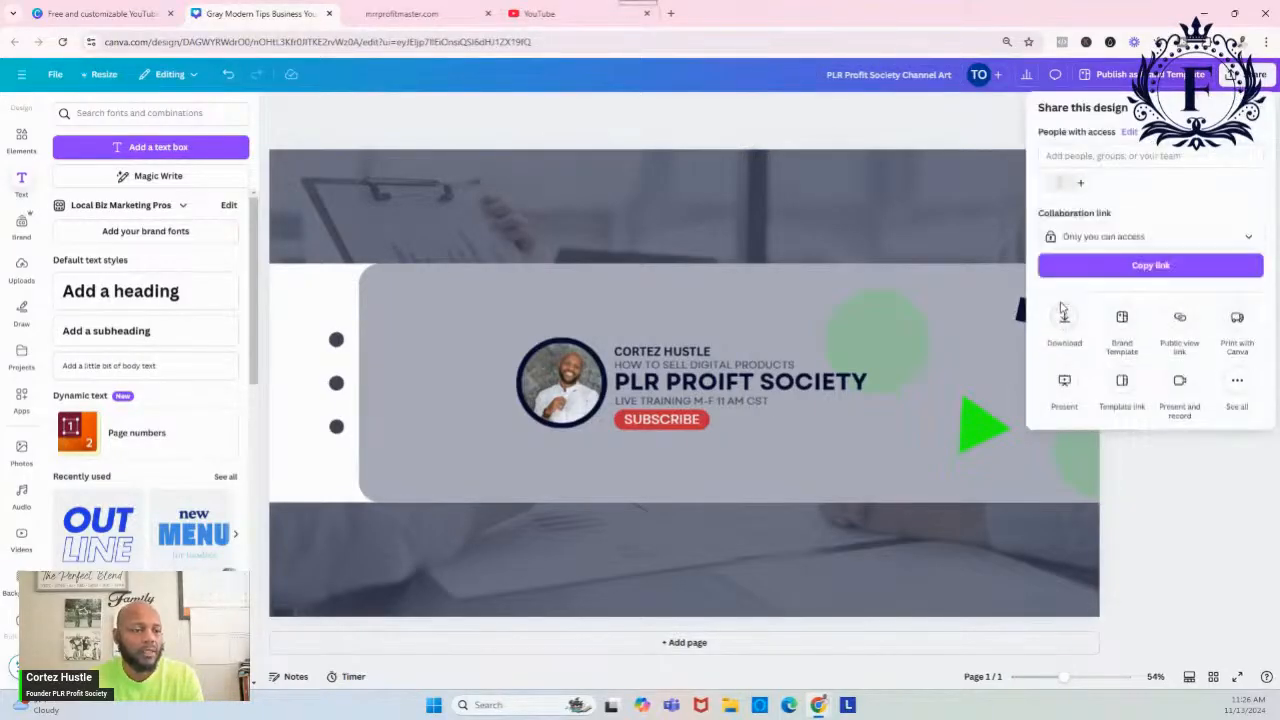
click(1063, 320)
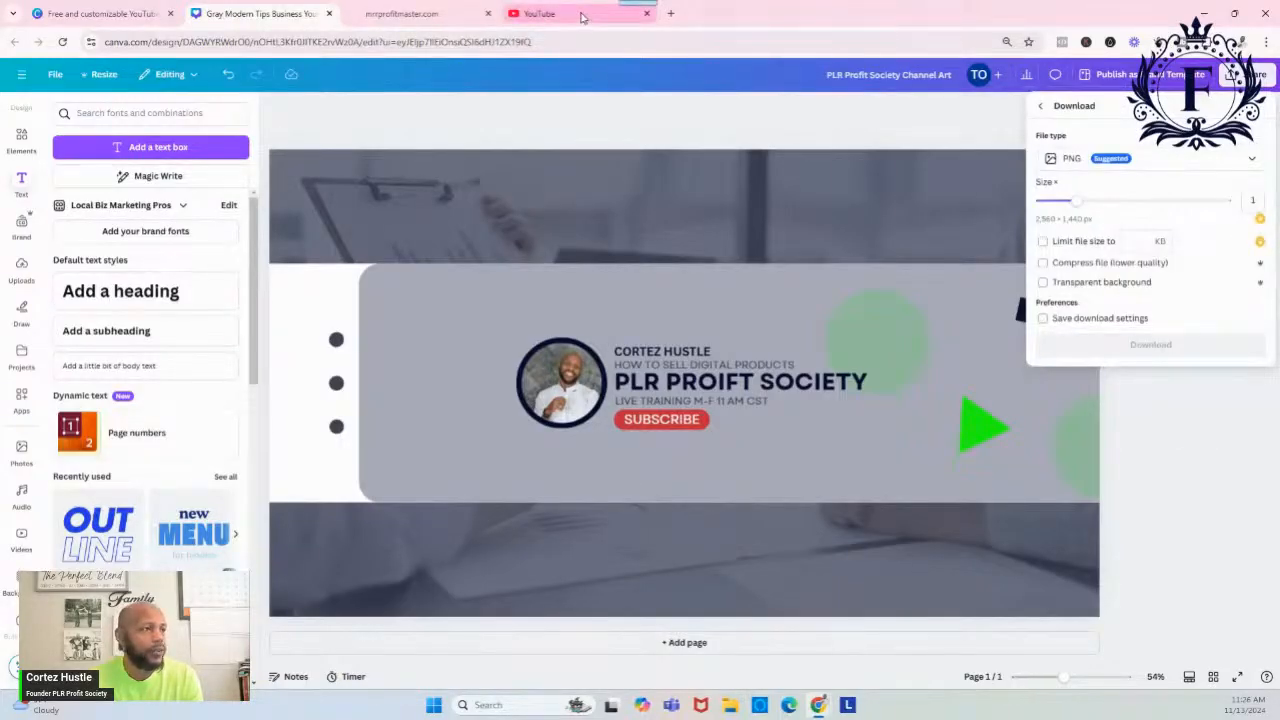
Switch to YouTube and open YouTube Studio for the signed-in channel
click(582, 15)
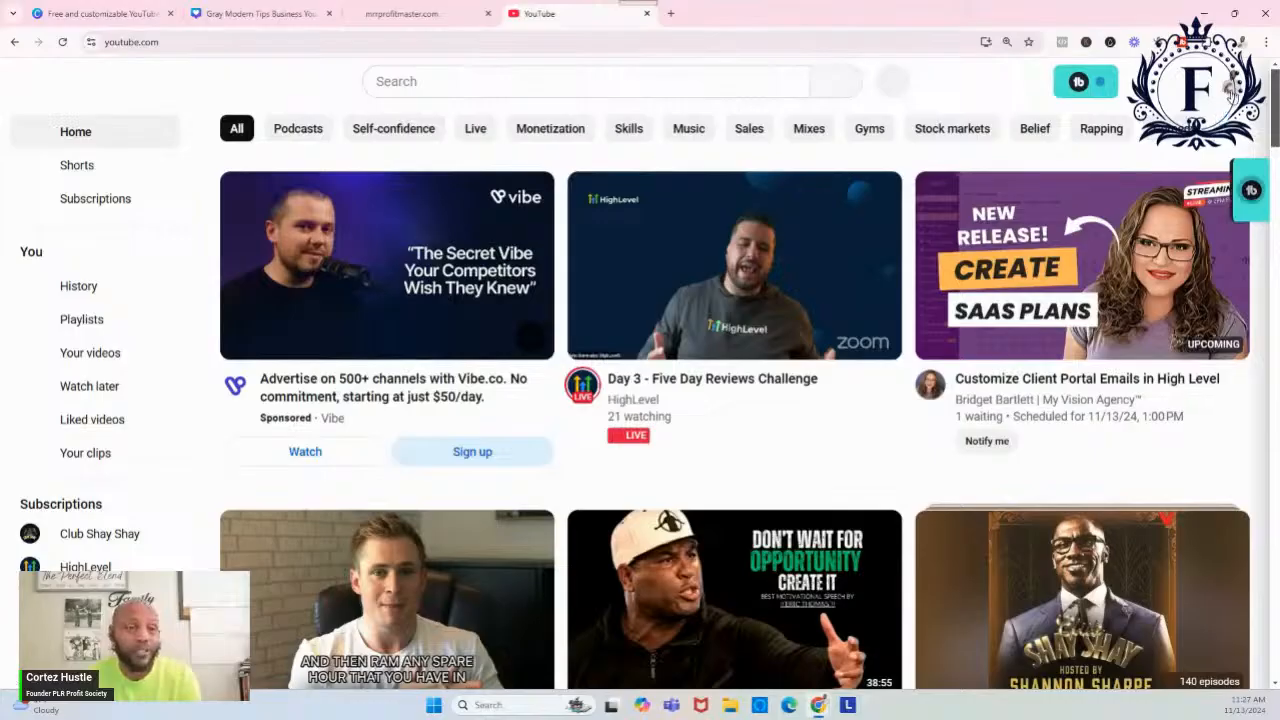
click(1232, 88)
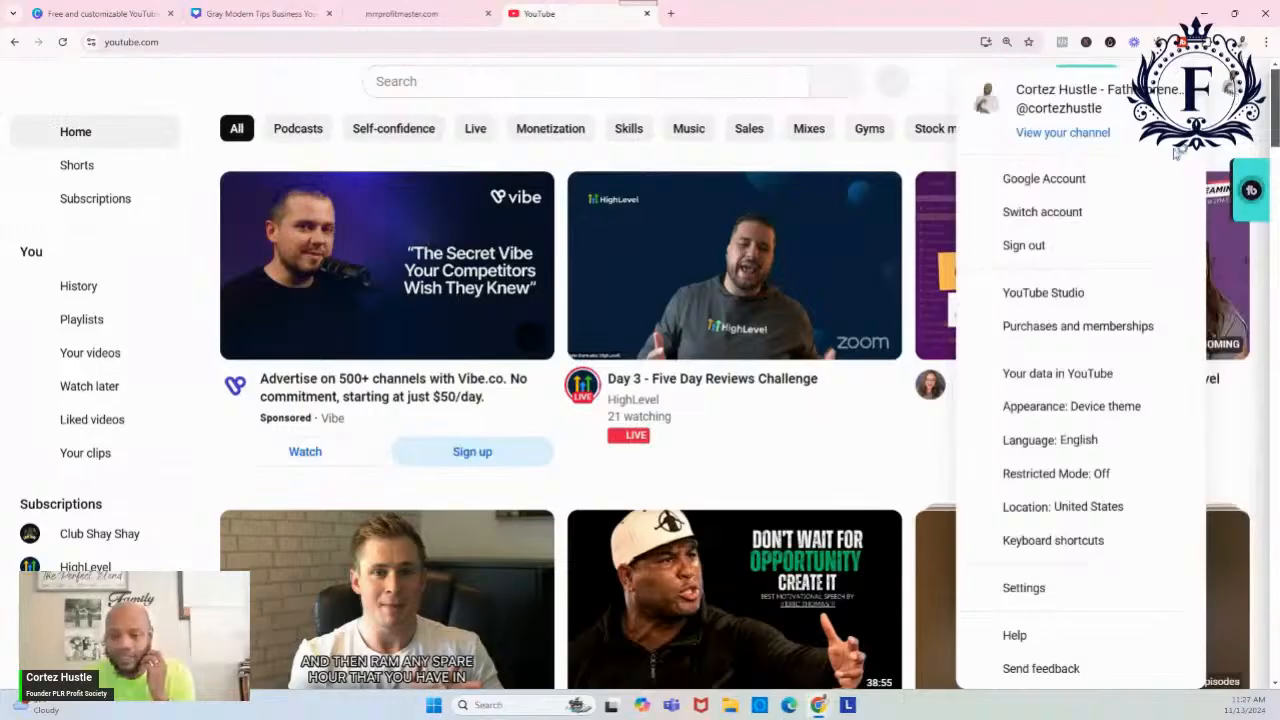
click(1082, 293)
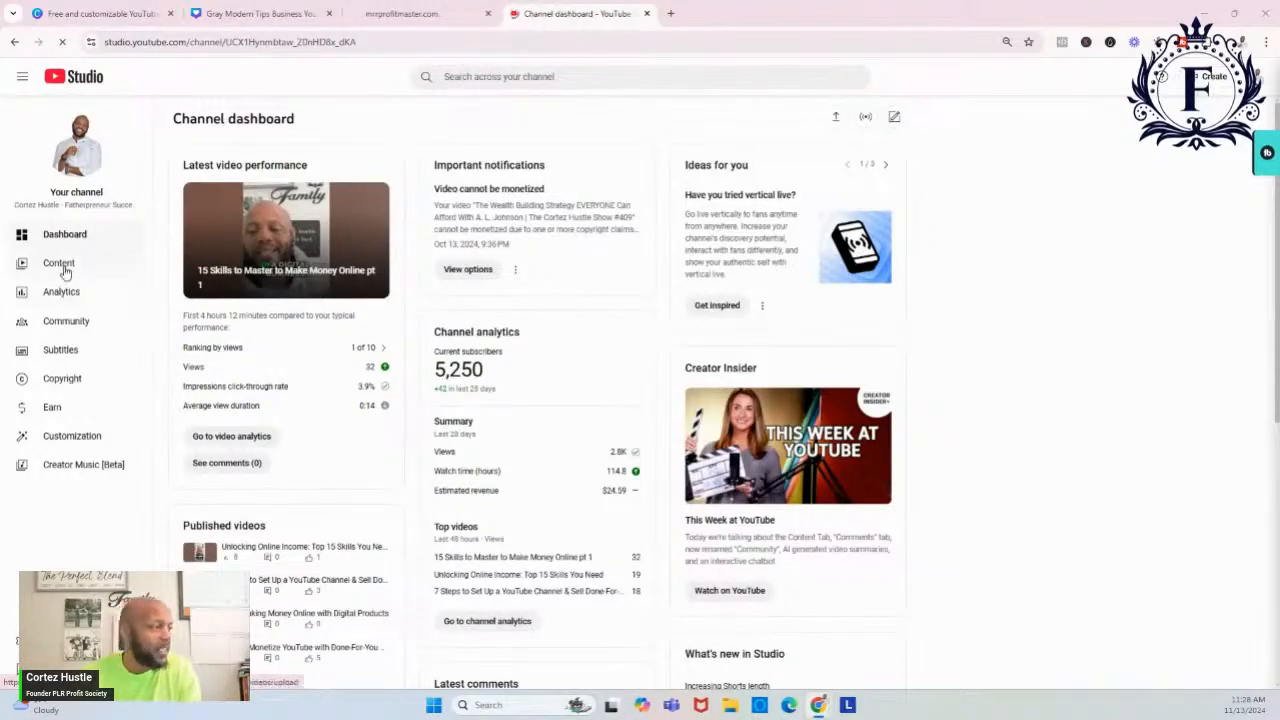
Open the channel's profile customization and try to pick a new banner image from the Downloads folder
click(81, 440)
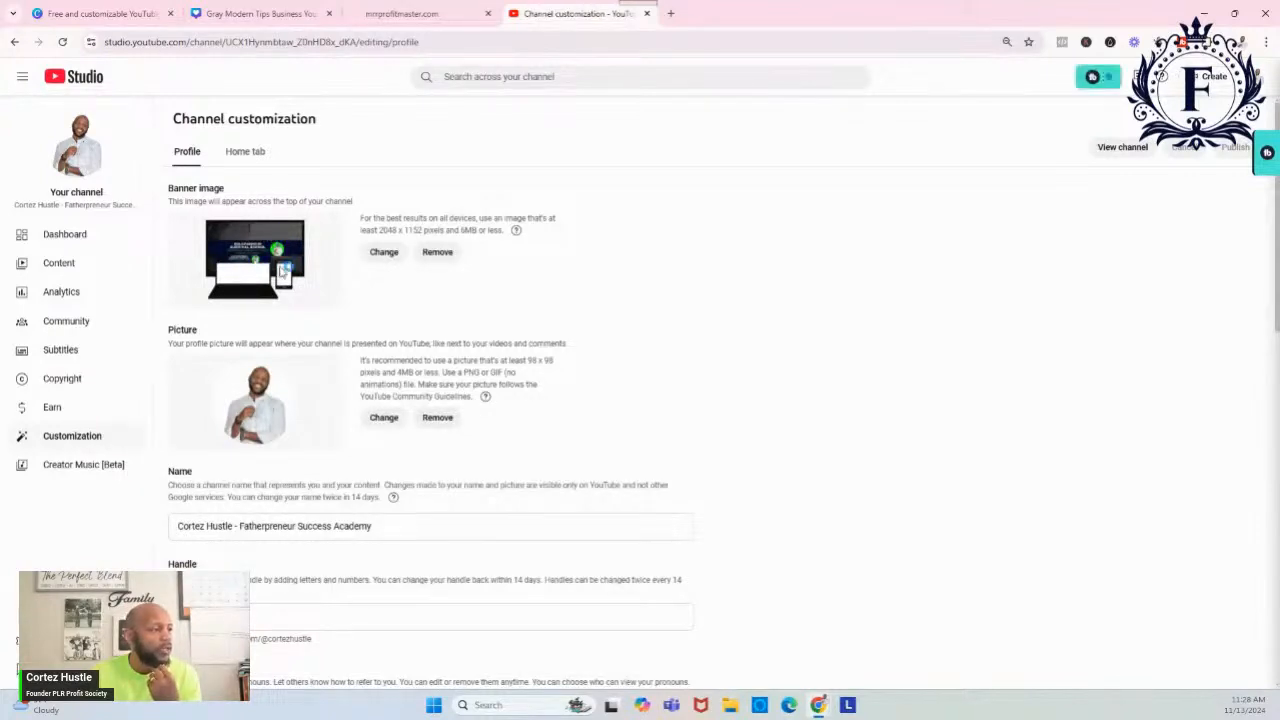
click(381, 262)
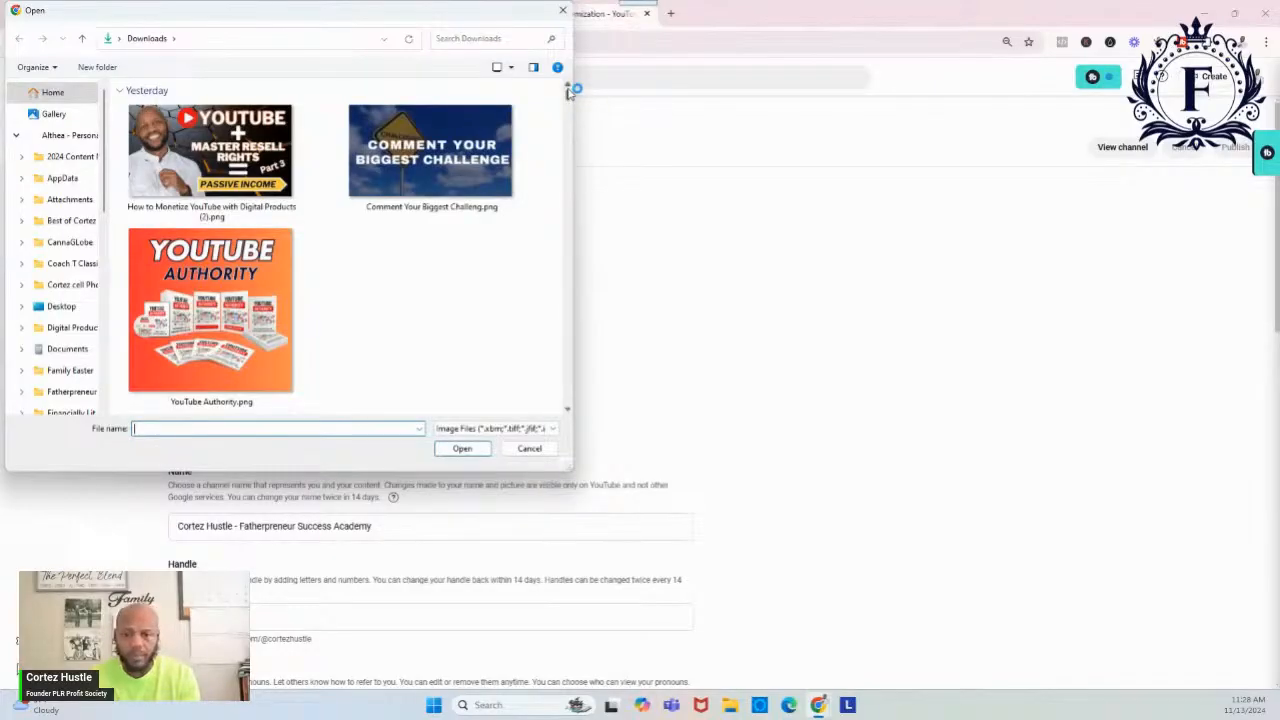
click(562, 10)
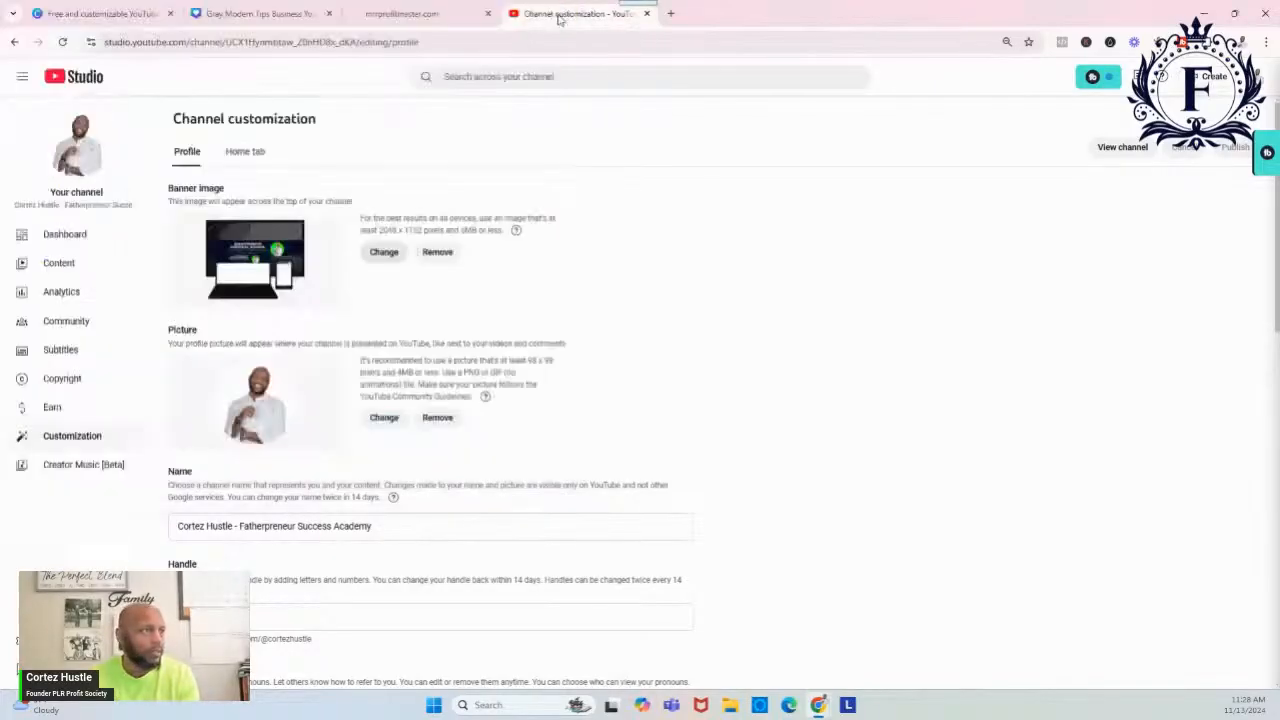
Switch back to Canva's PLR Profit Society Channel Art design and download it again as a PNG at size 1
click(135, 13)
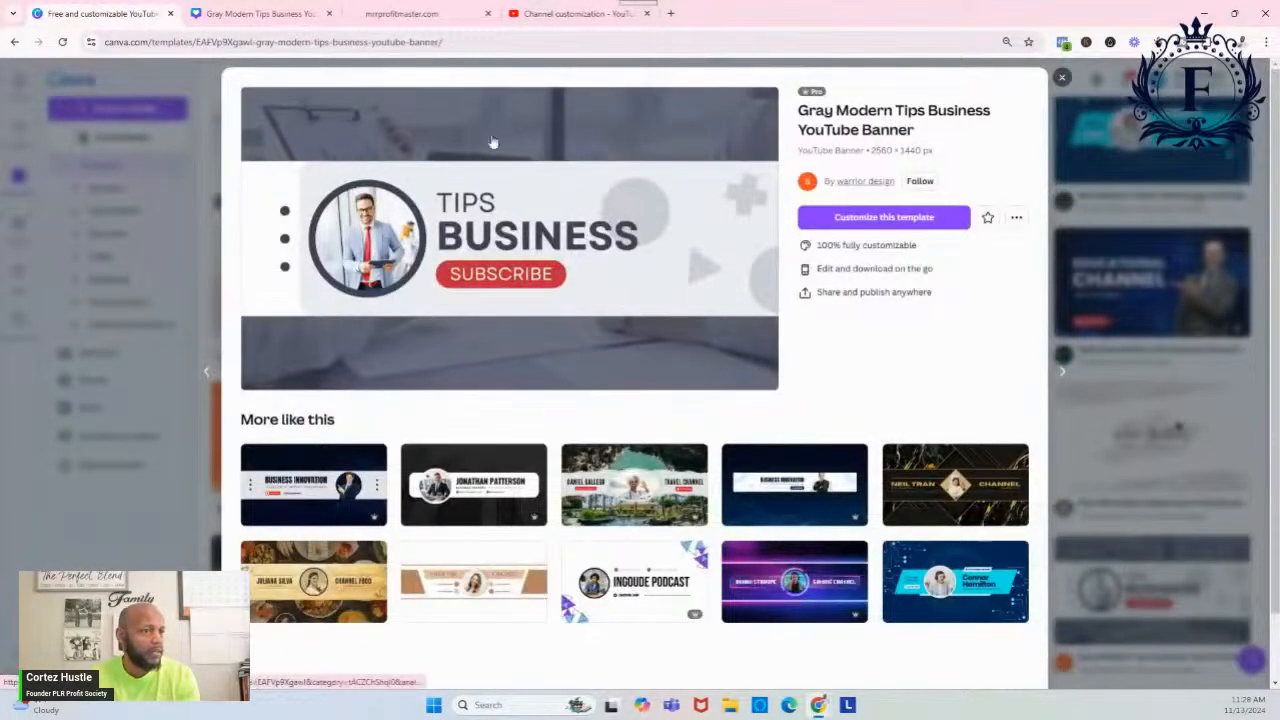
click(277, 13)
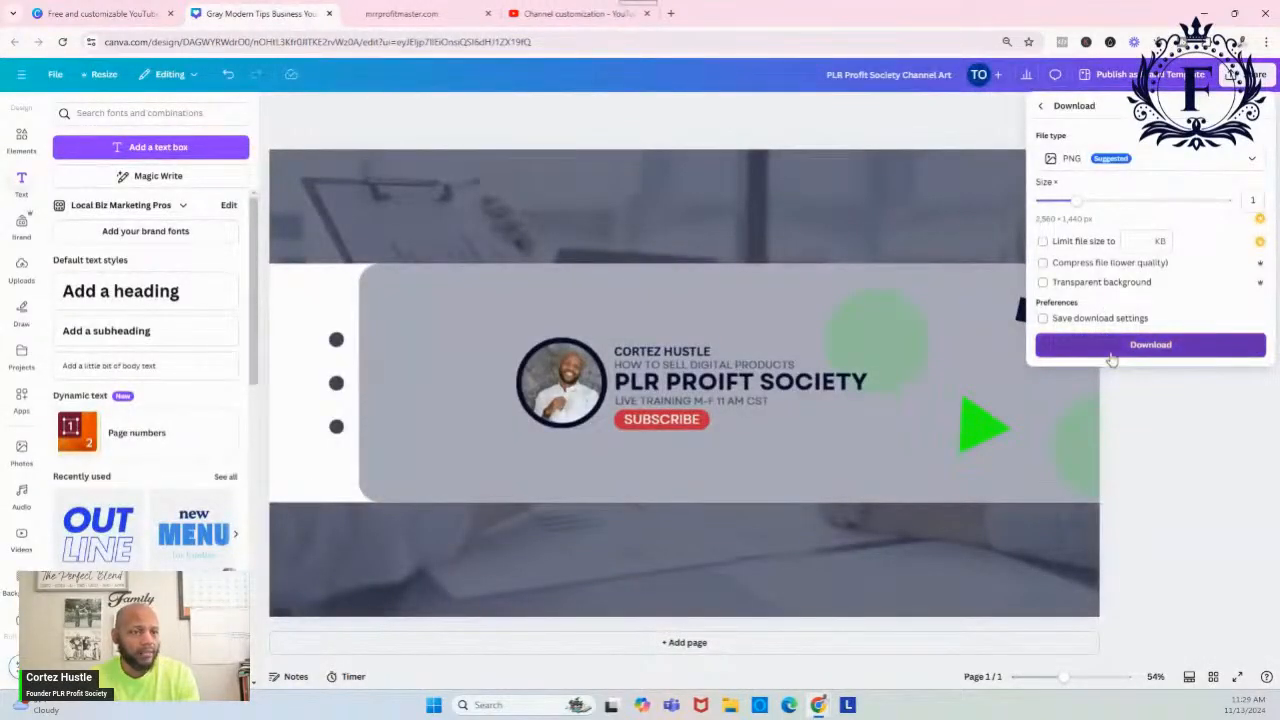
click(1112, 352)
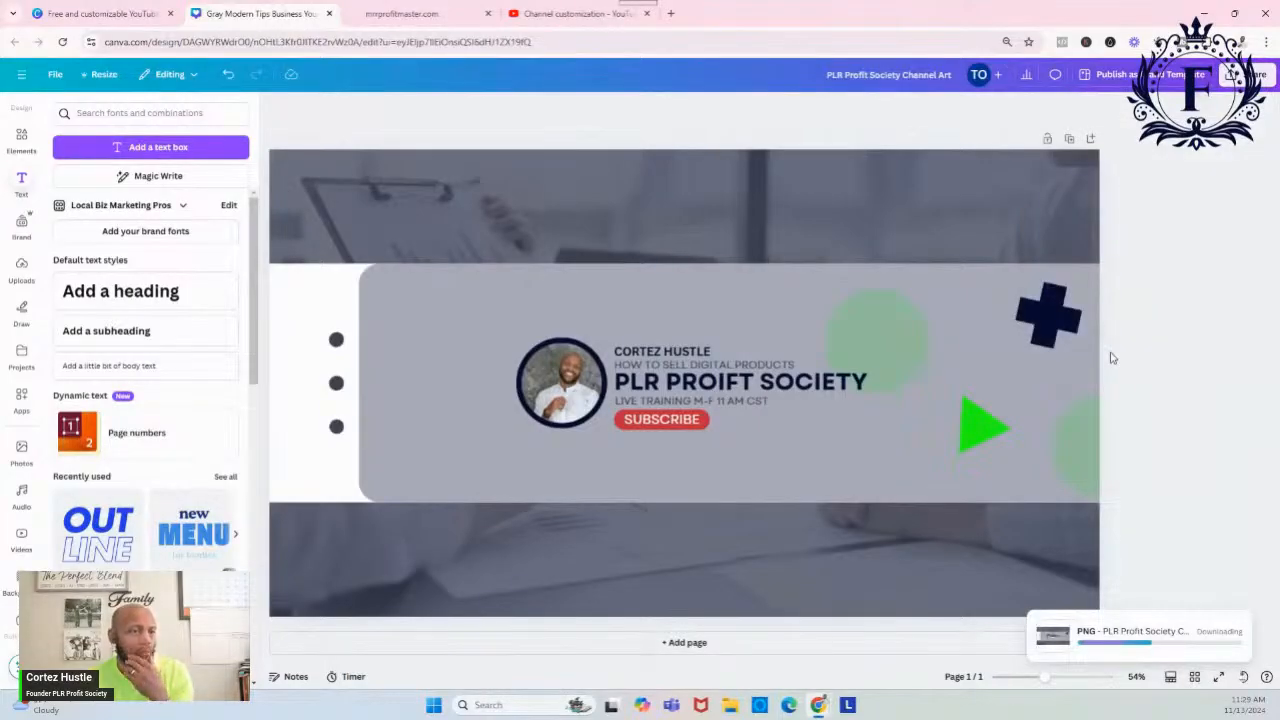
In YouTube Studio, load PLR Profit Society Channel Art.png as the banner image, preview its device crop areas, and cancel the change
click(562, 14)
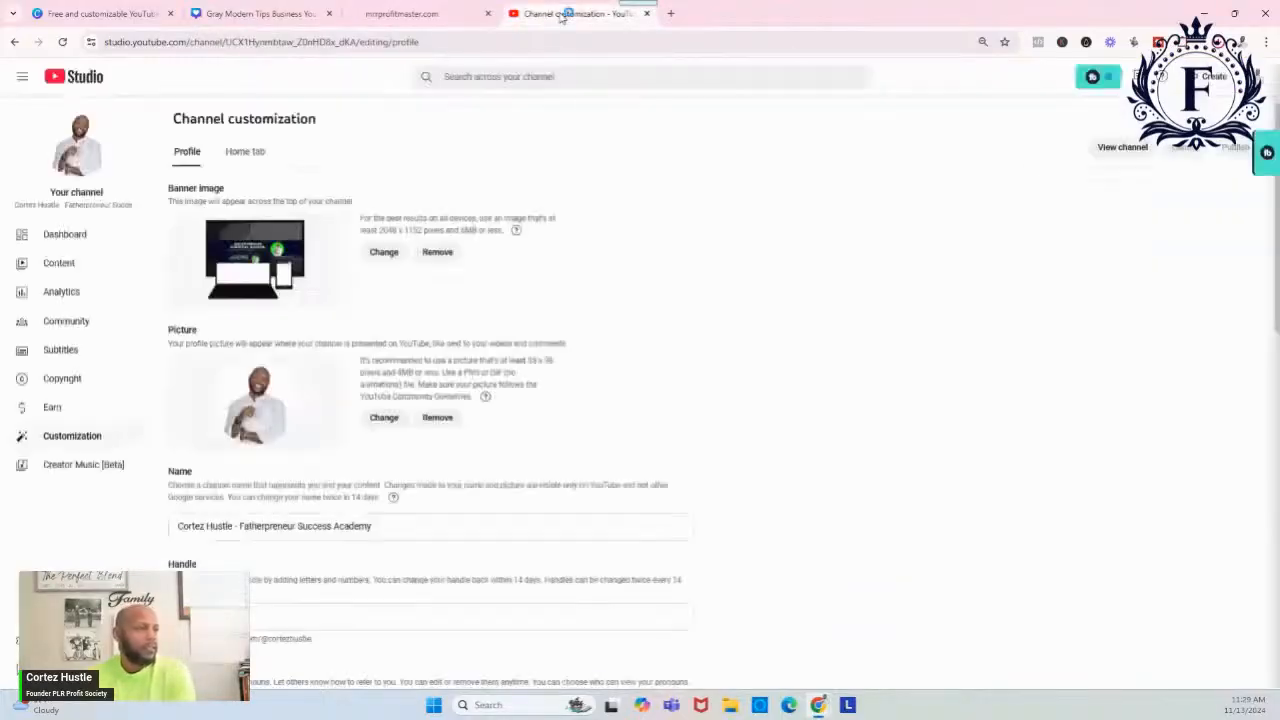
click(384, 258)
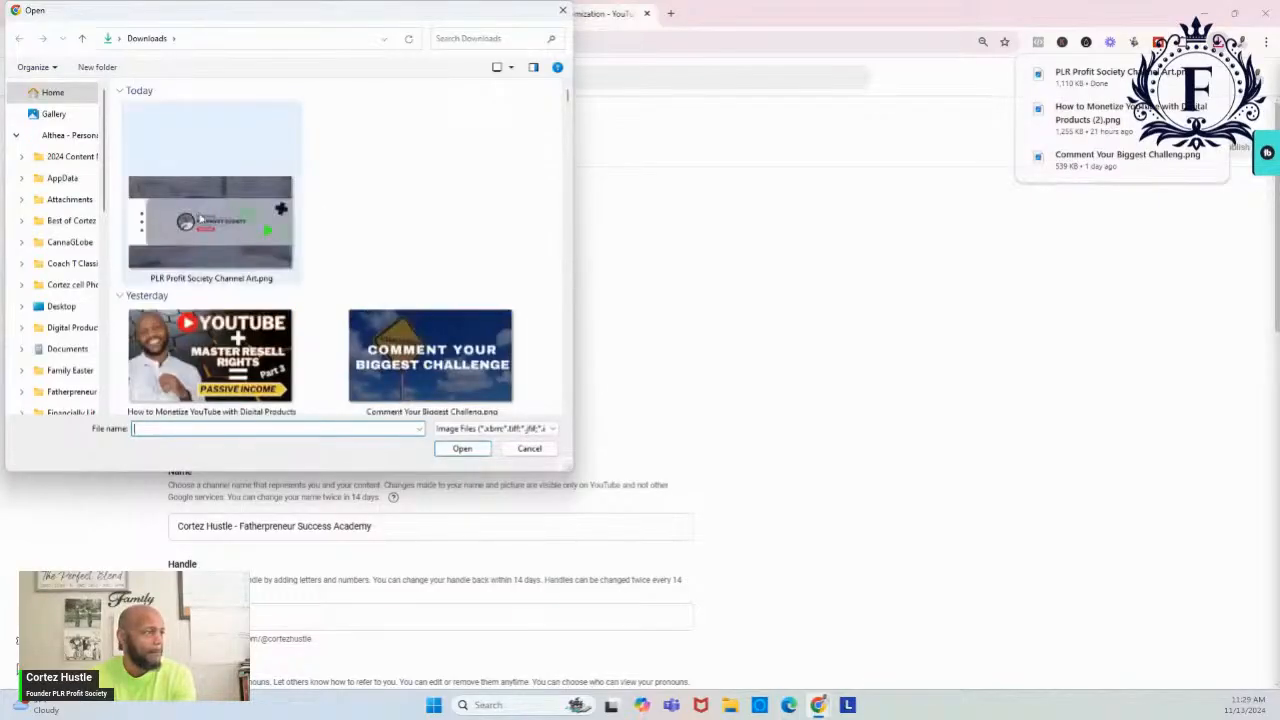
click(210, 215)
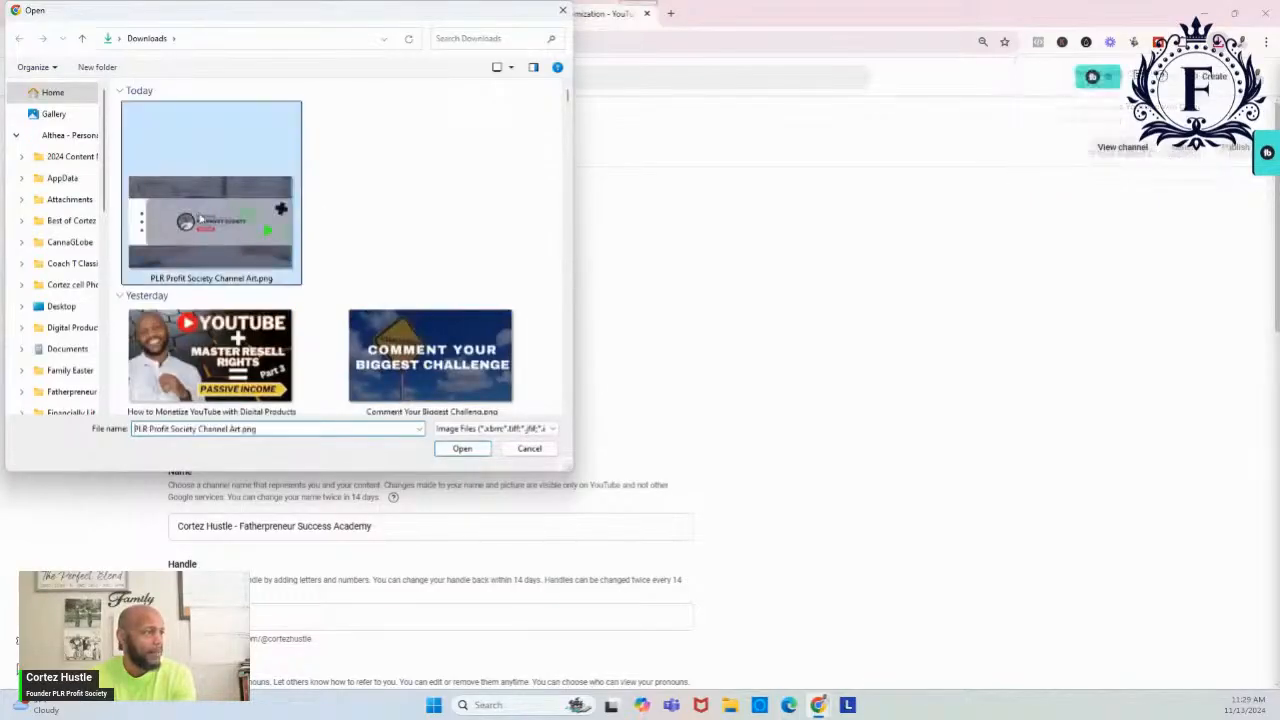
click(463, 449)
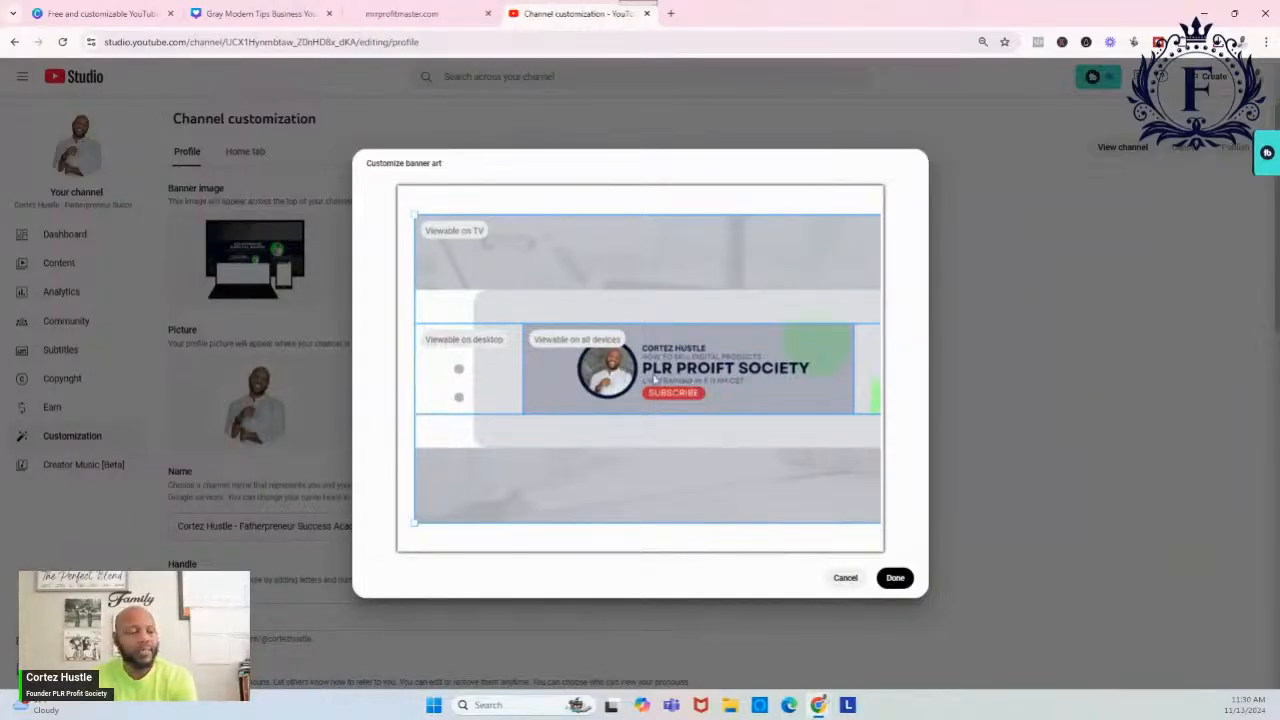
click(847, 580)
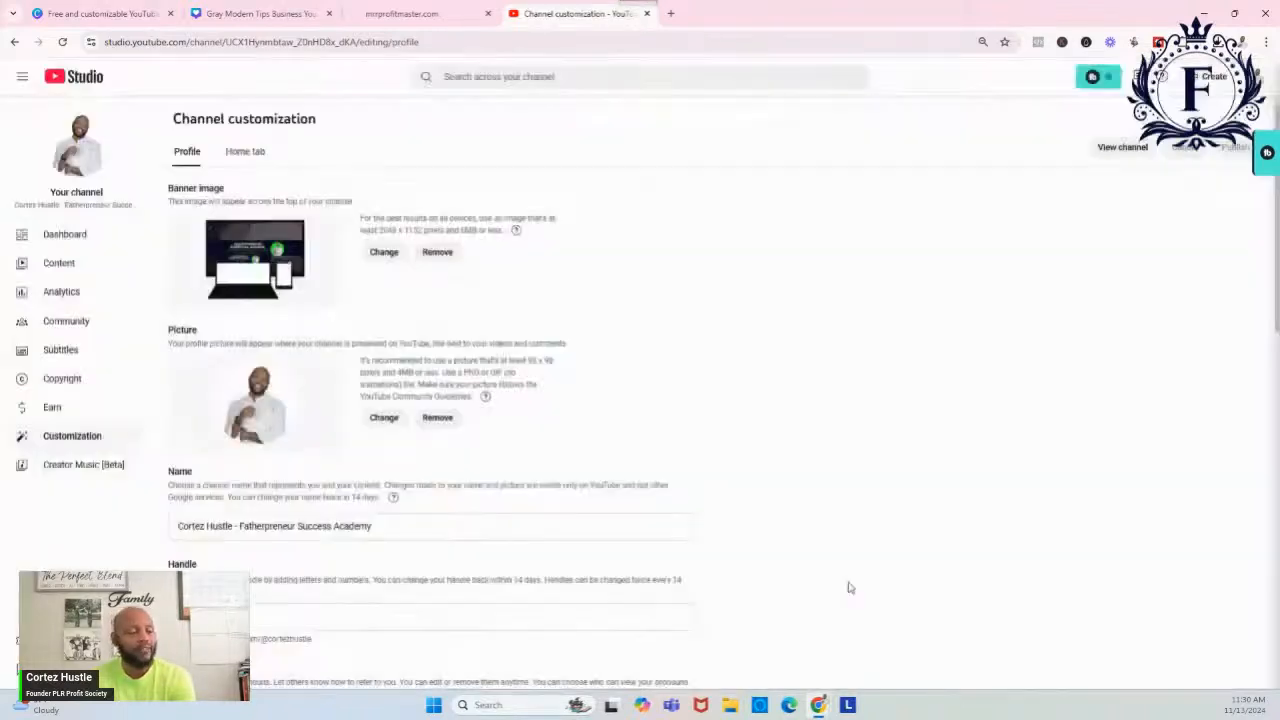
Switch to Canva's template library, close the banner template preview and search the templates for "youtube thumbnail"
click(117, 17)
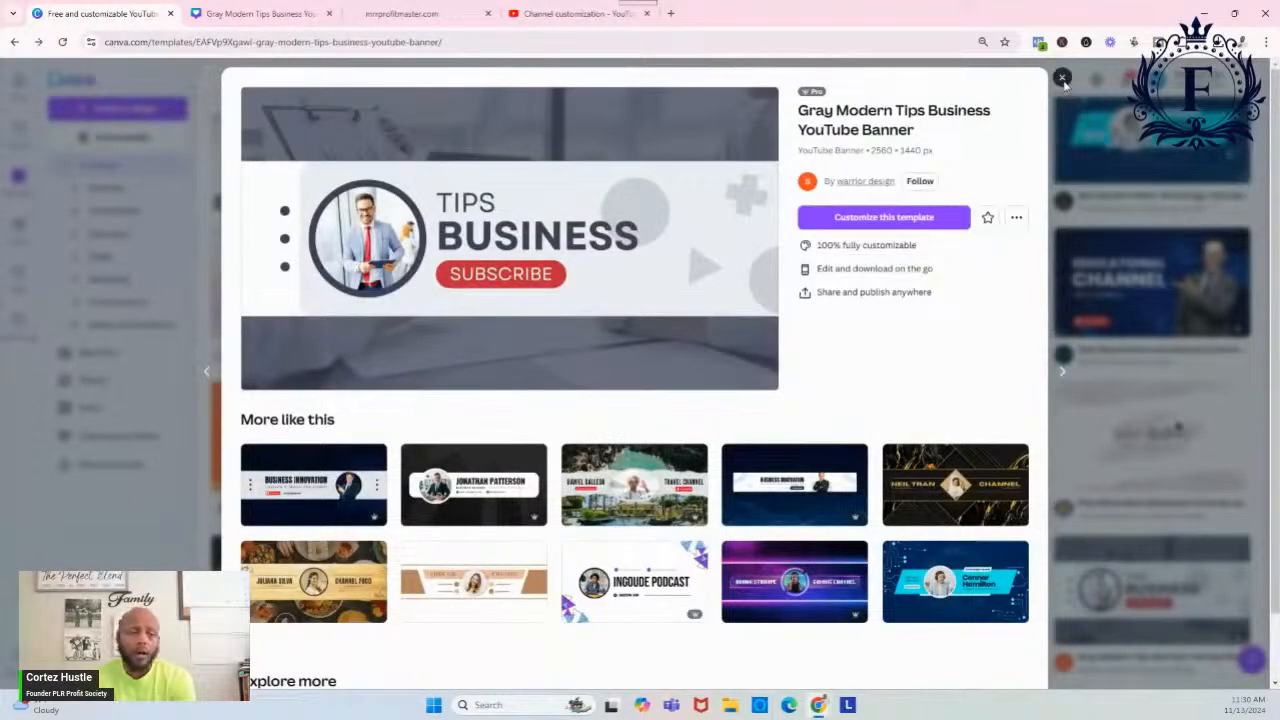
click(1063, 80)
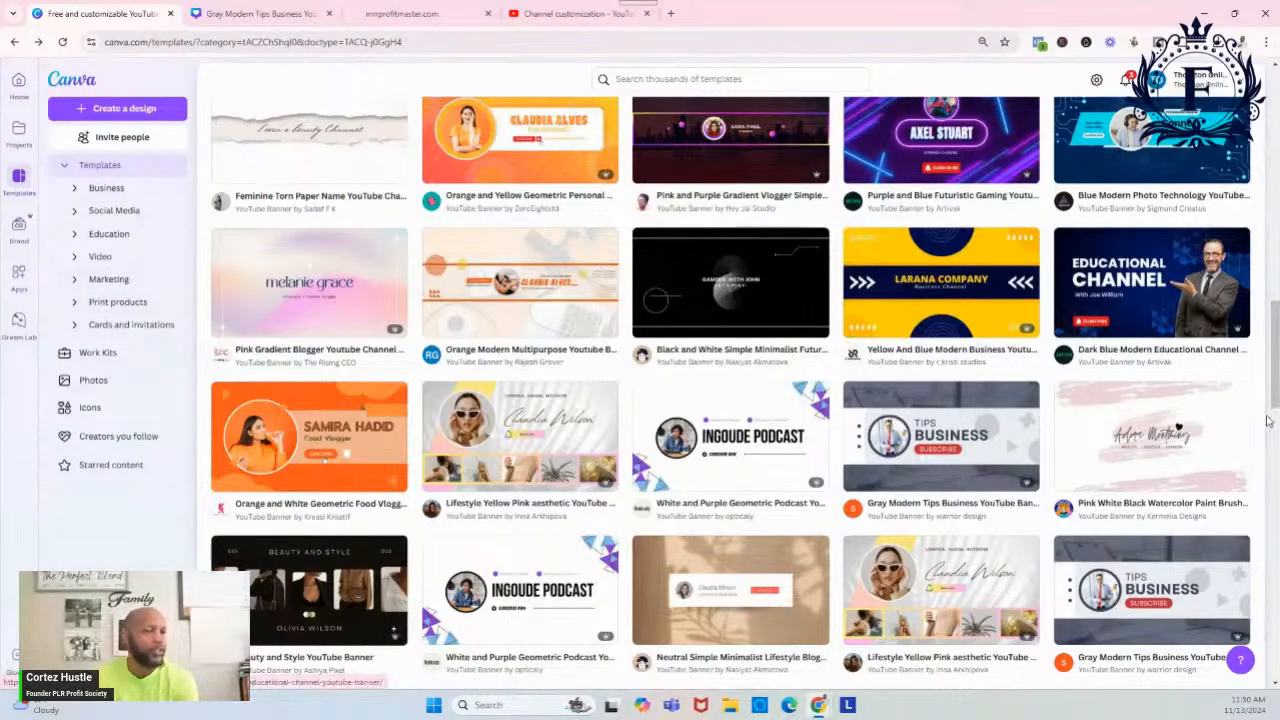
scroll(848, 340, up, 2)
scroll(733, 400, up, 5)
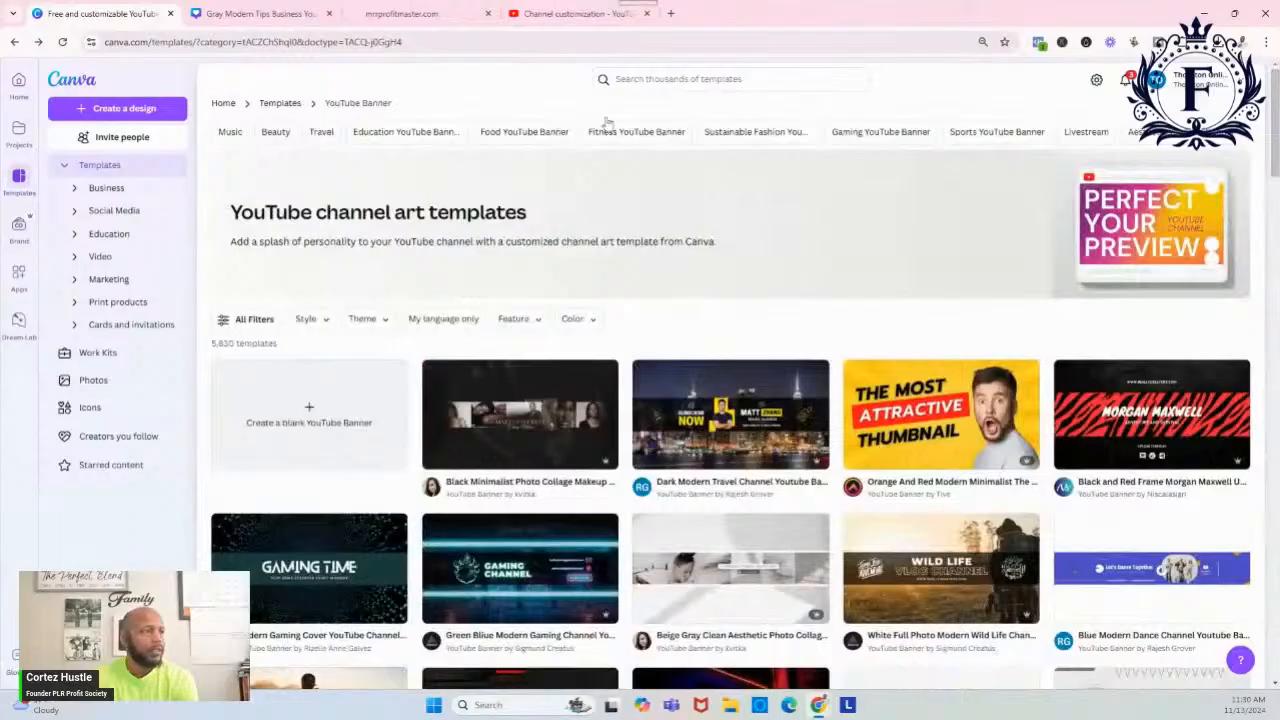
click(641, 78)
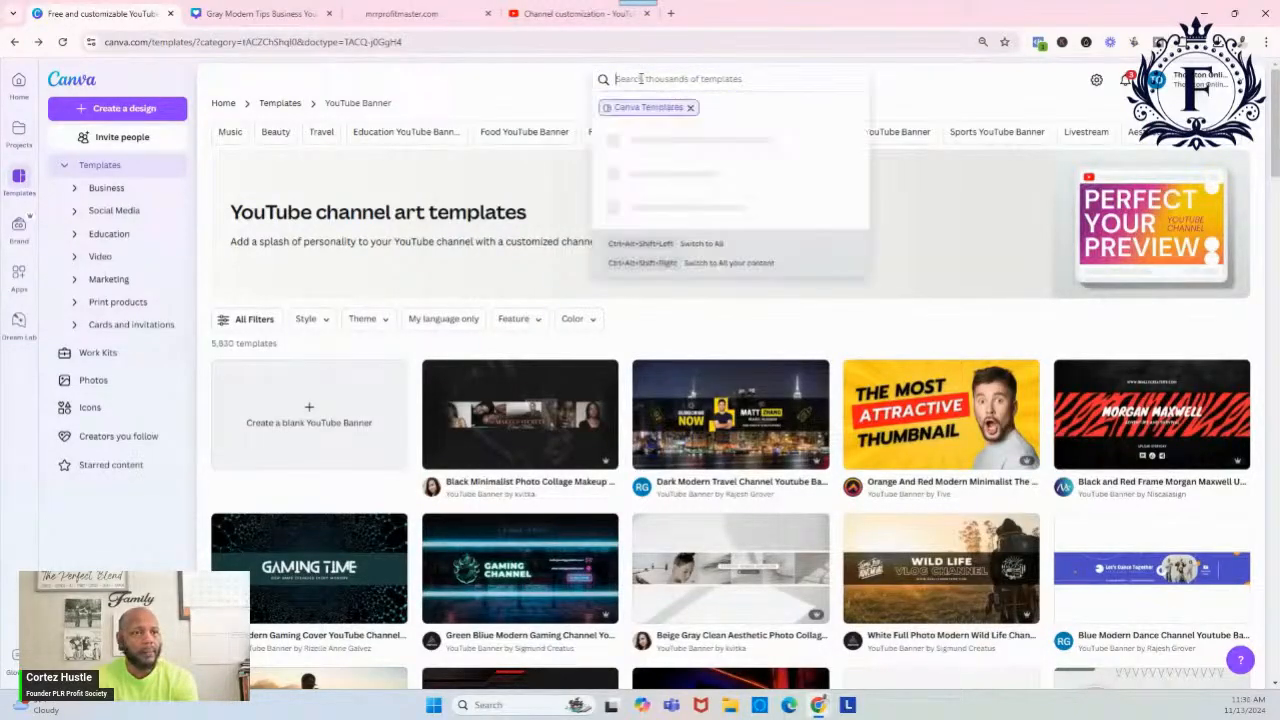
text(you)
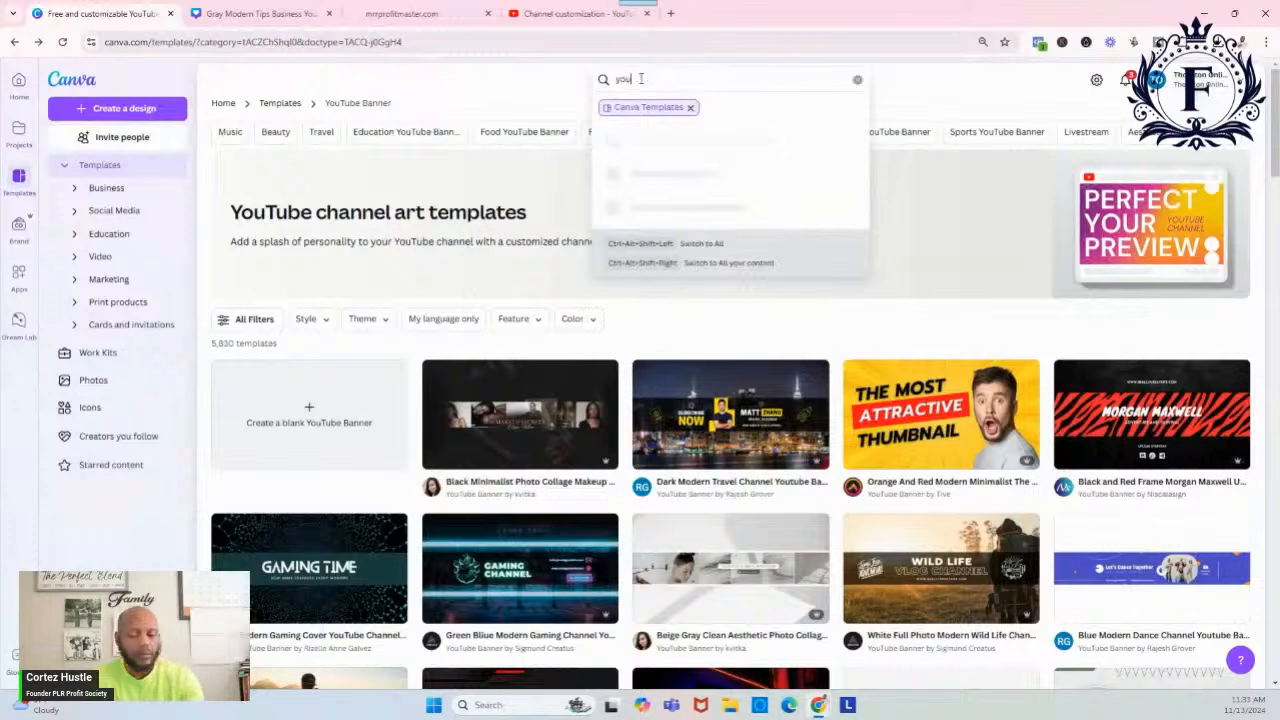
text(tube thumbnail)
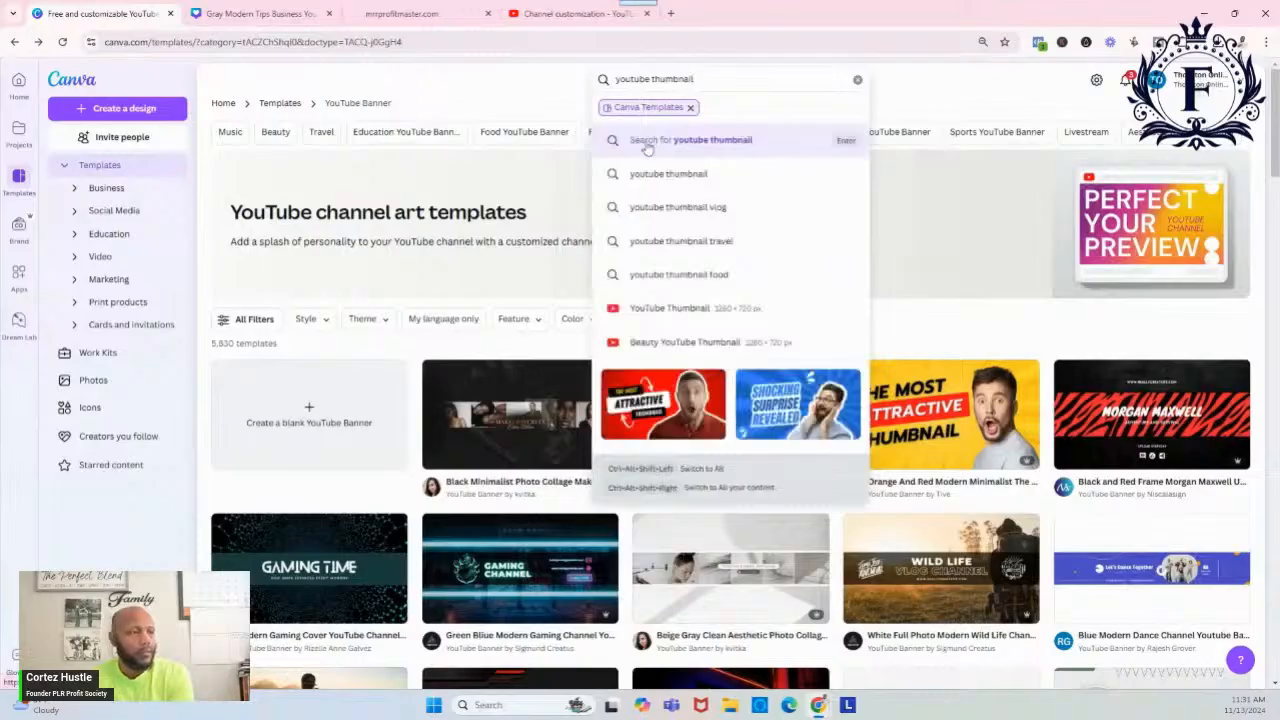
click(647, 176)
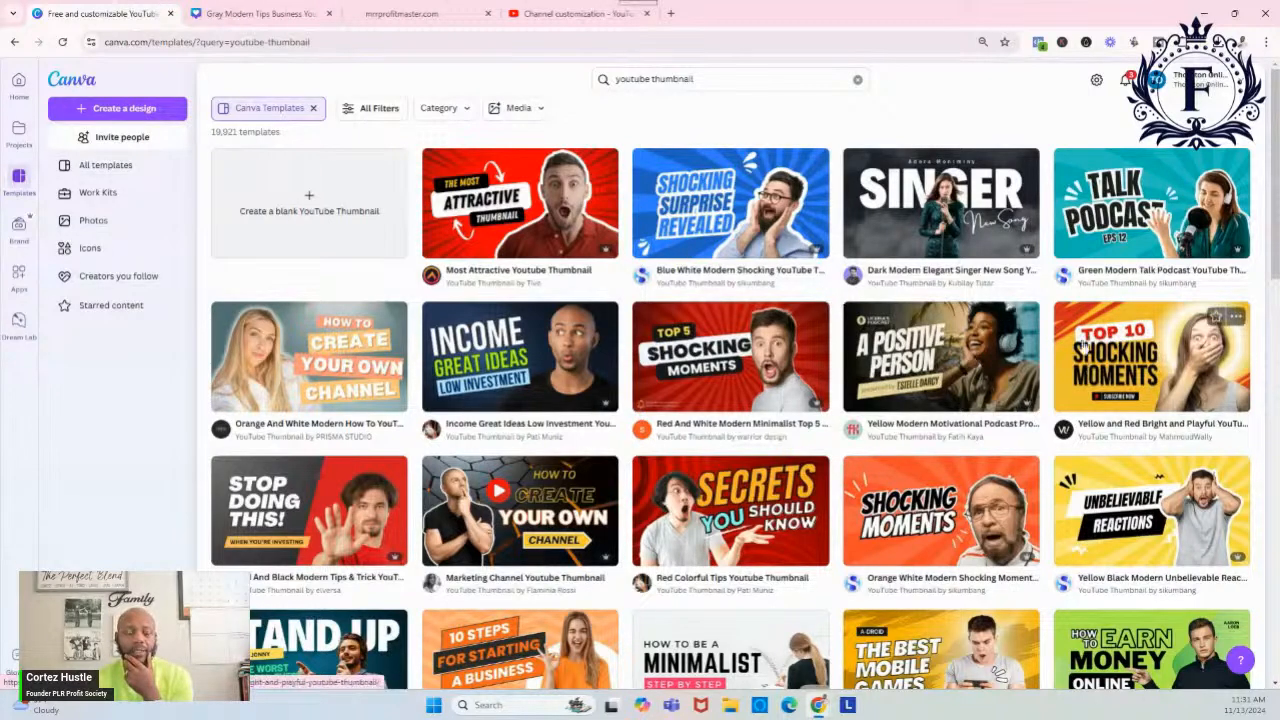
Start a design from the Yellow and Red Bright and Playful YouTube Thumbnail template and try repositioning its background image within the crop
click(1157, 371)
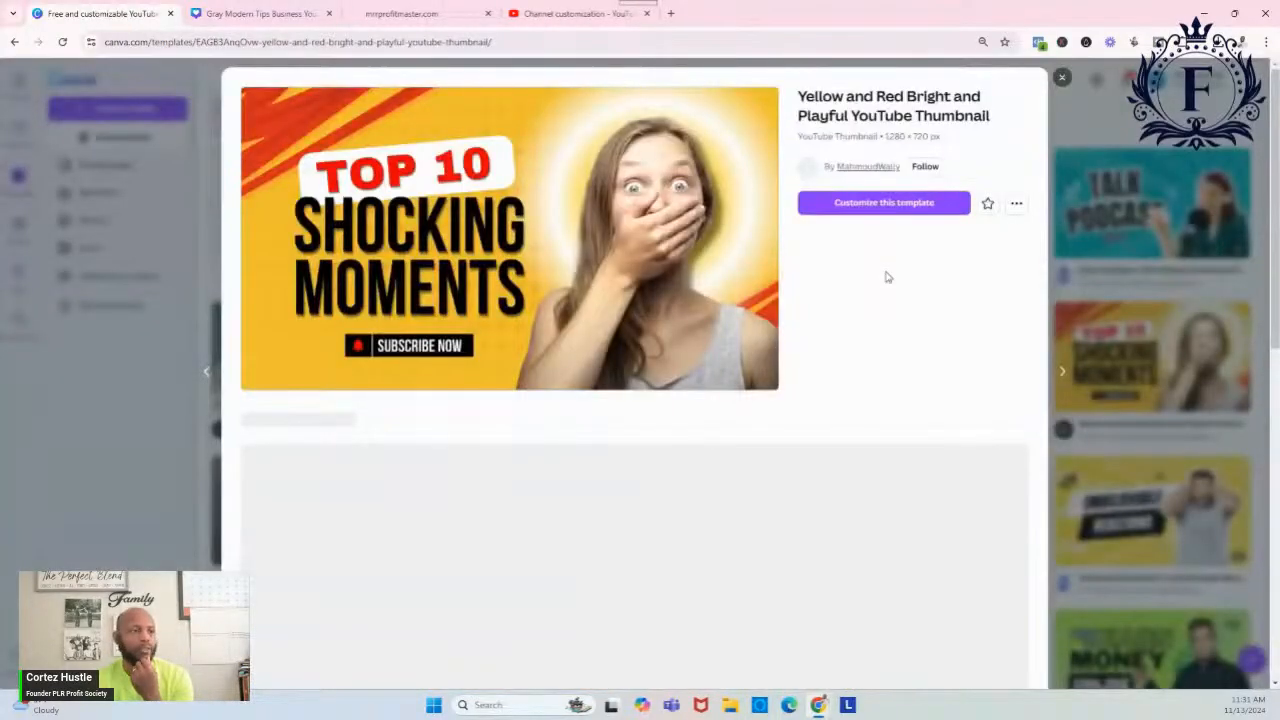
click(858, 205)
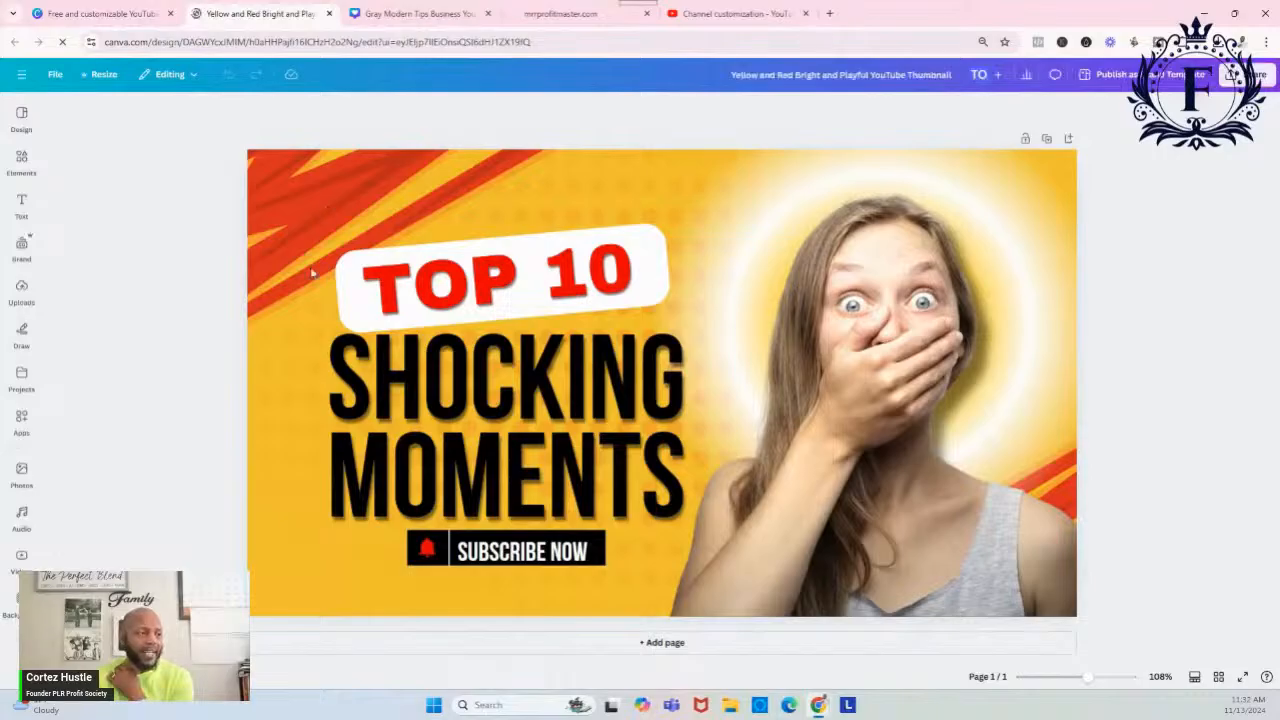
click(278, 579)
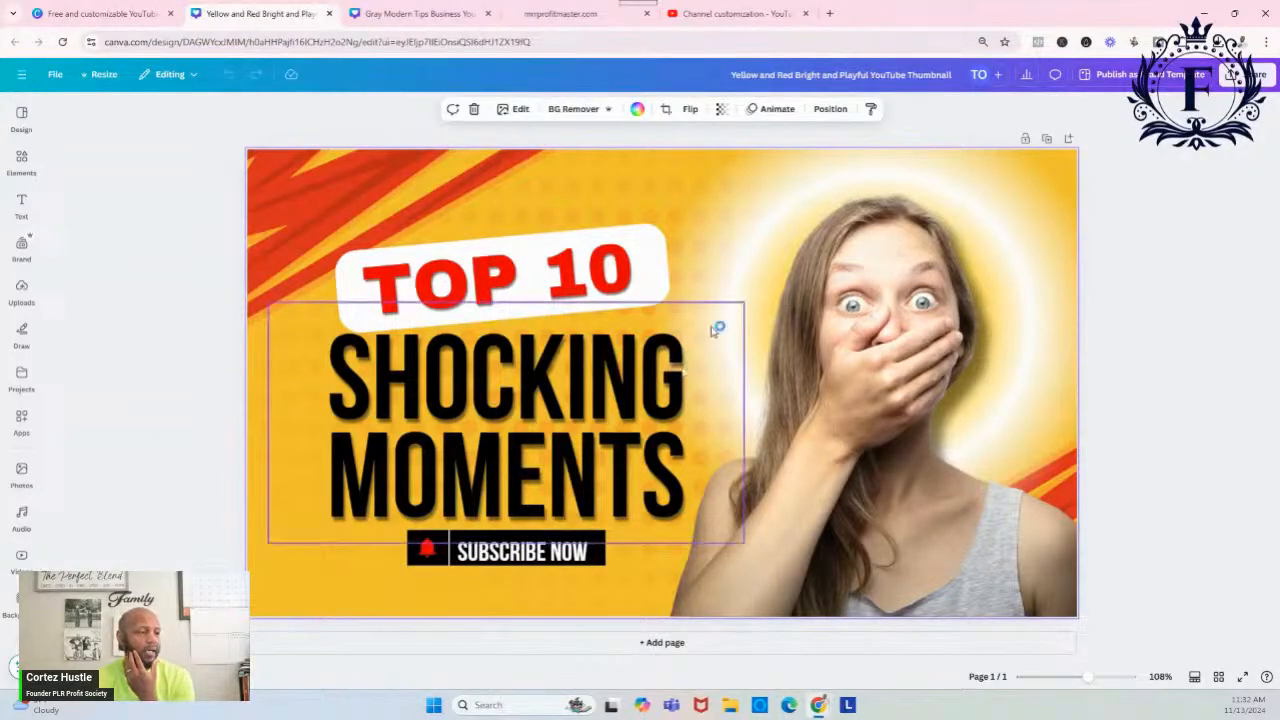
double_click(290, 577)
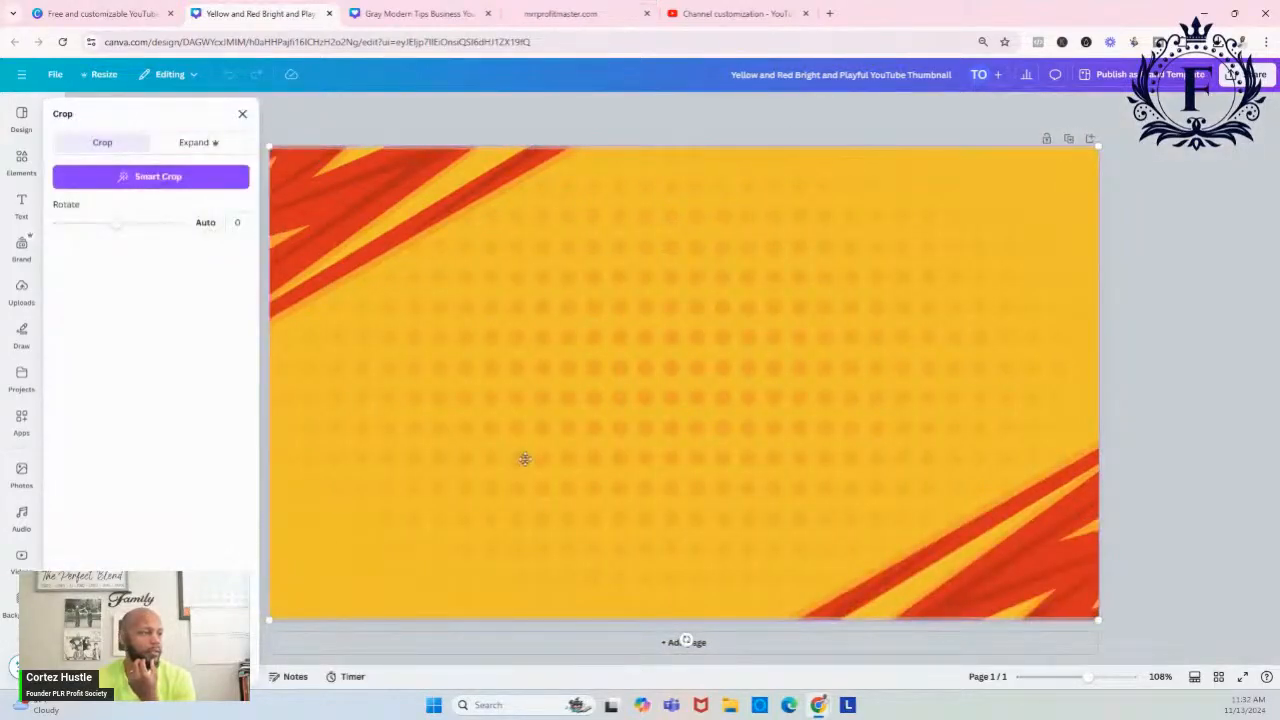
drag(523, 463, 526, 411)
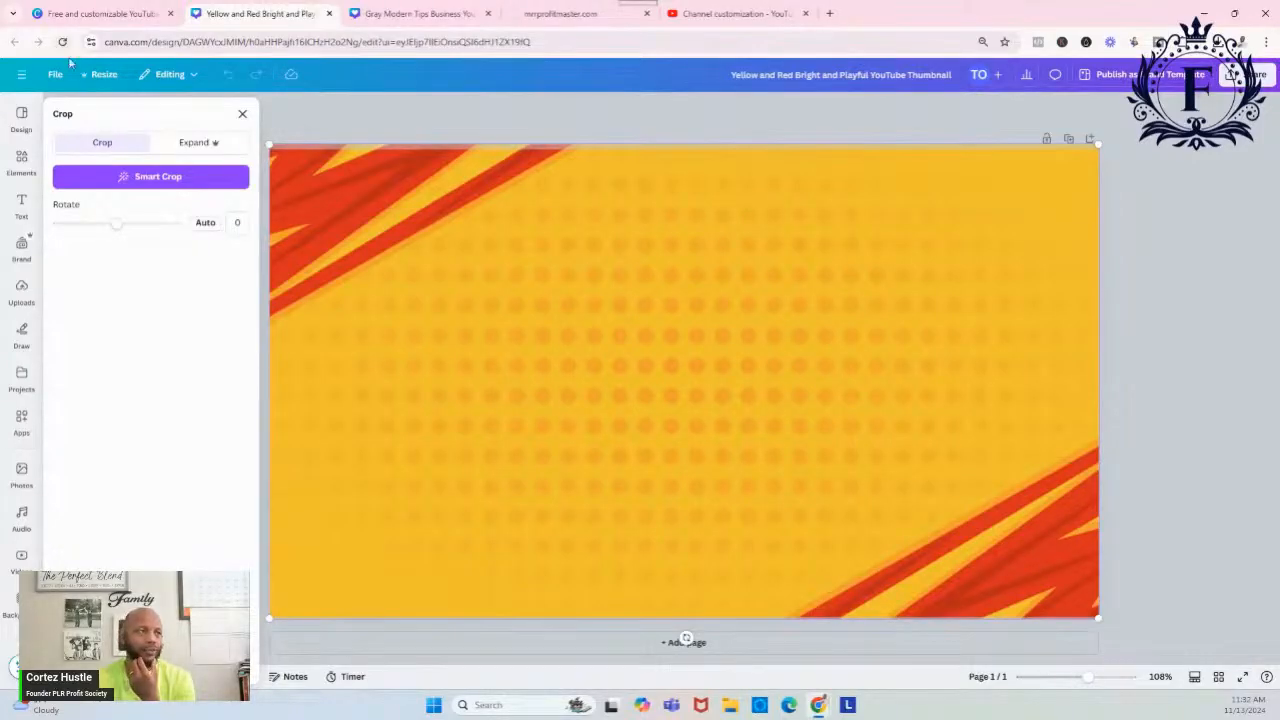
Return to the thumbnail search results and start a design from the Bold Modern Earn Money Tips YouTube Thumbnail template
click(147, 18)
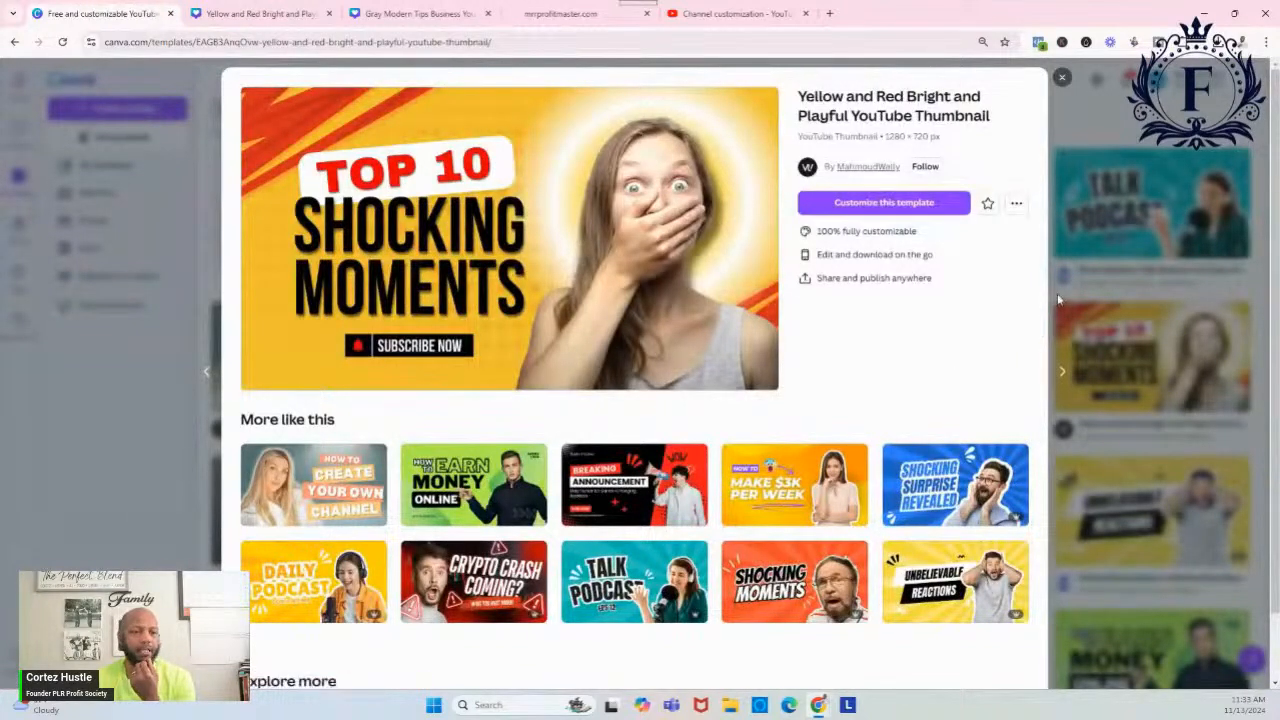
click(1063, 79)
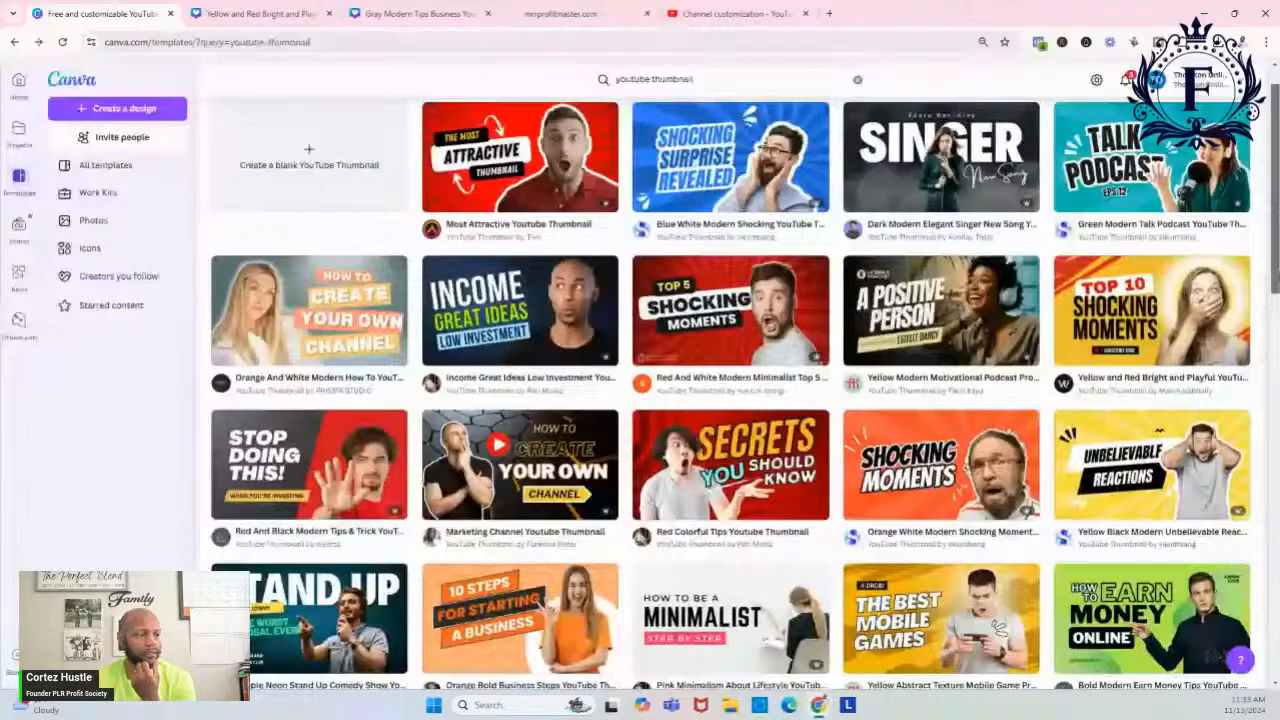
scroll(730, 400, down, 4)
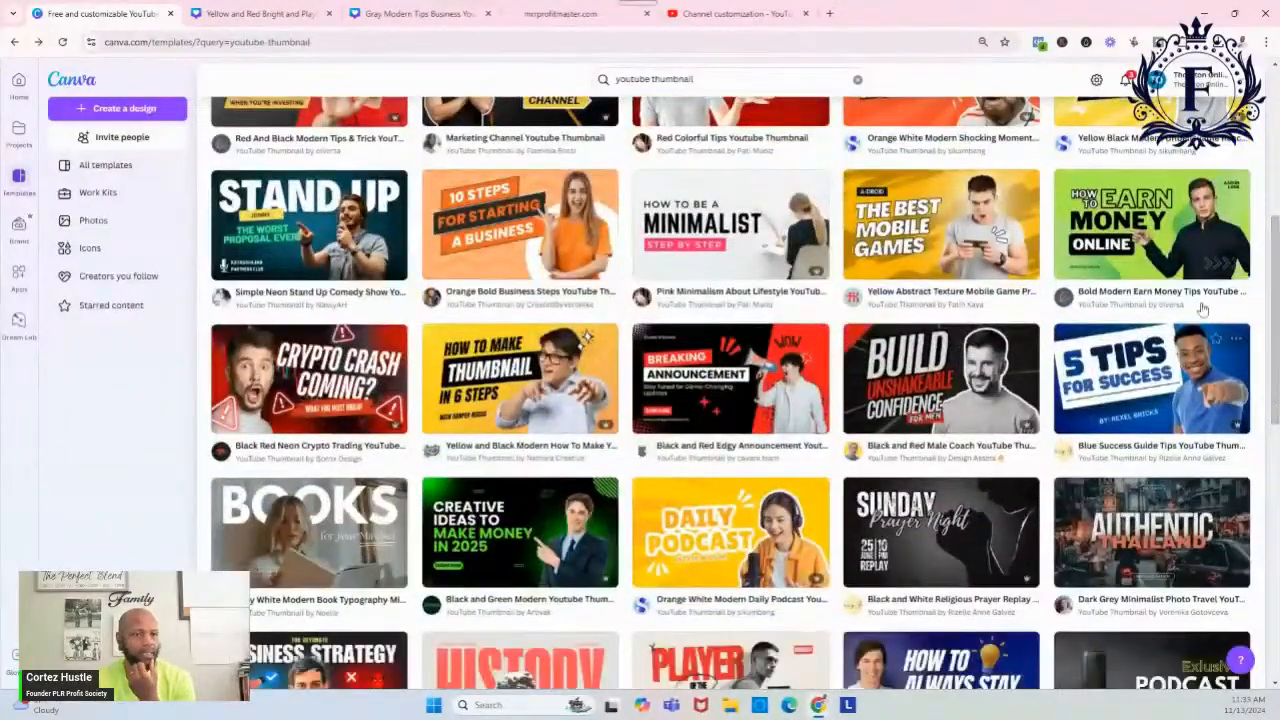
click(1130, 267)
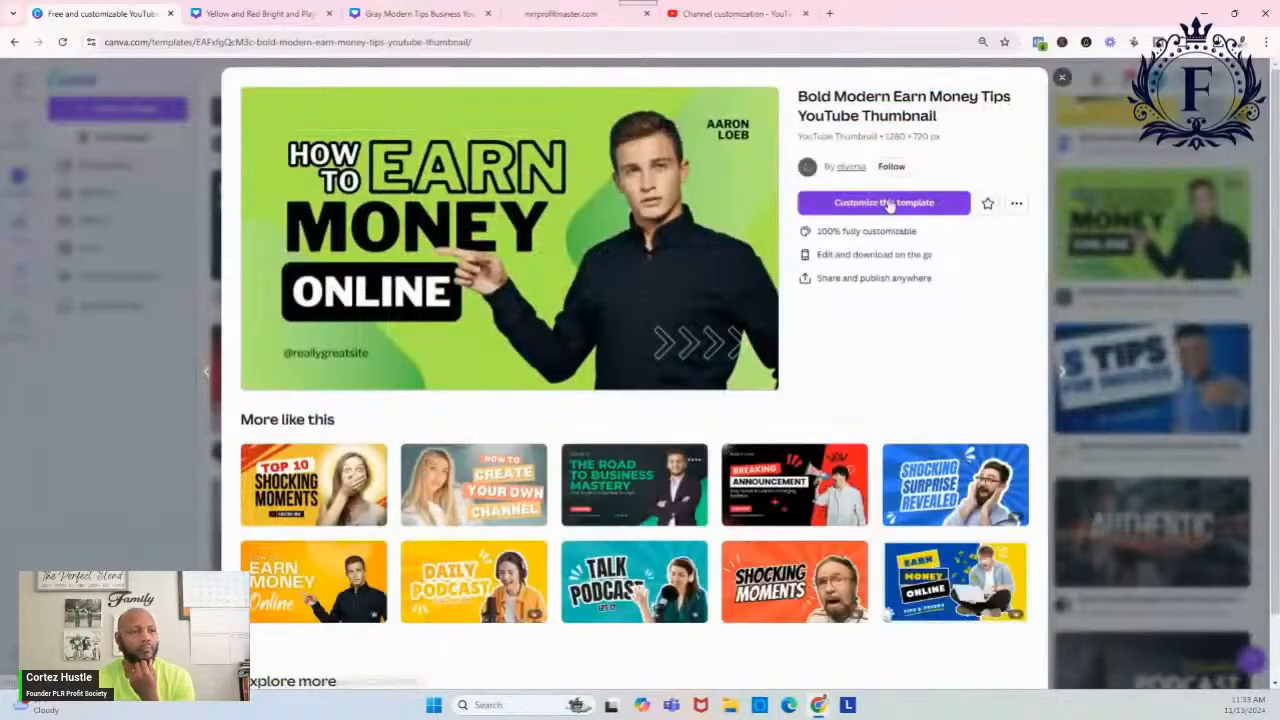
click(889, 203)
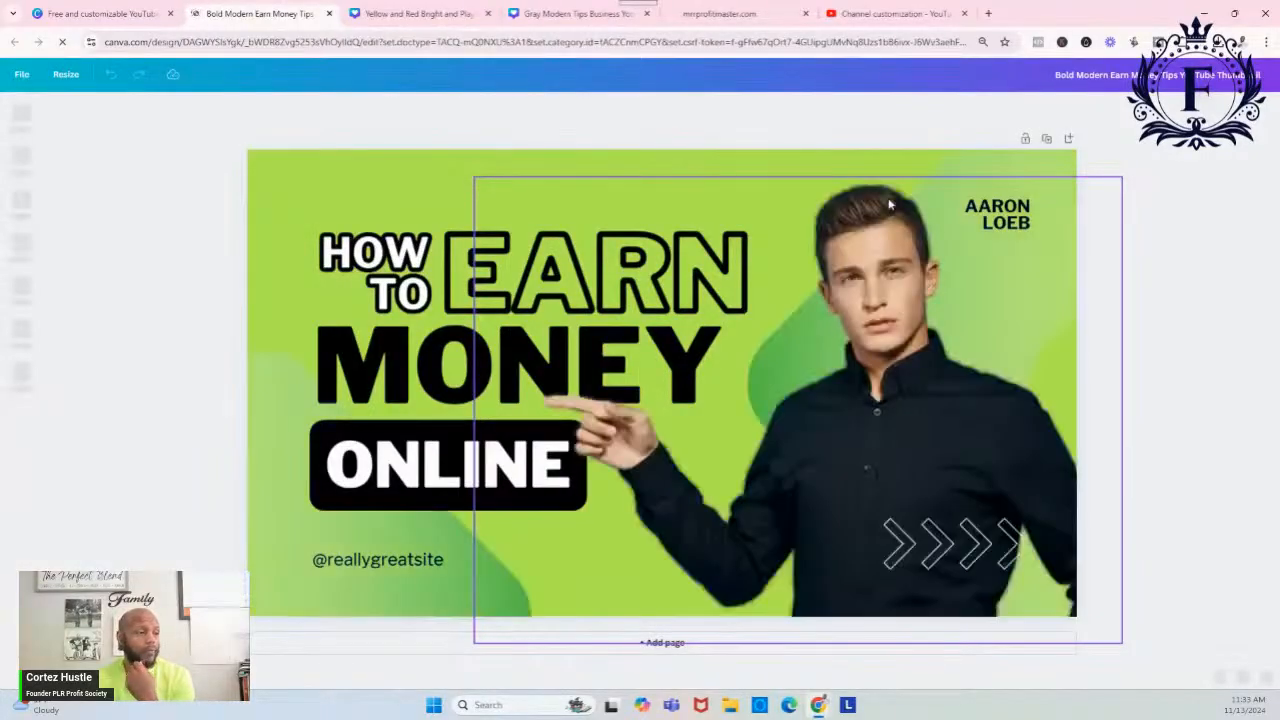
Replace the man in the black shirt with the white-shirt portrait from the MMLA Assets folder
click(888, 415)
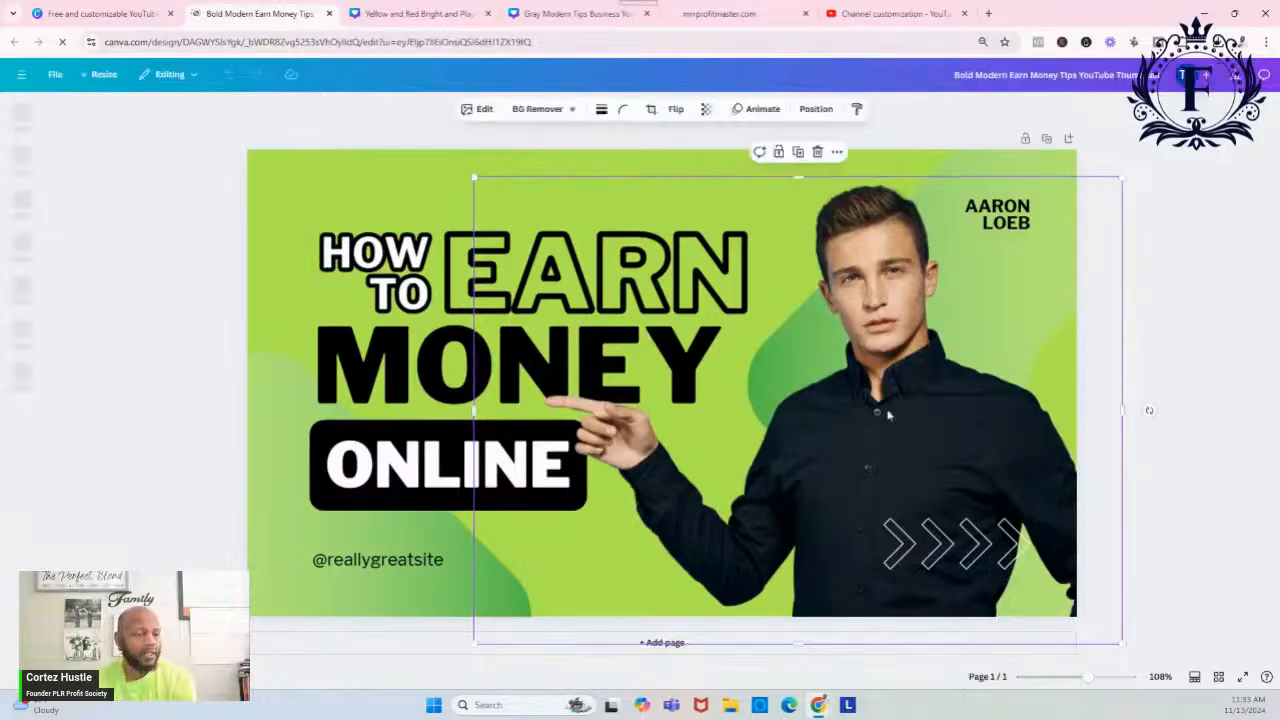
click(820, 153)
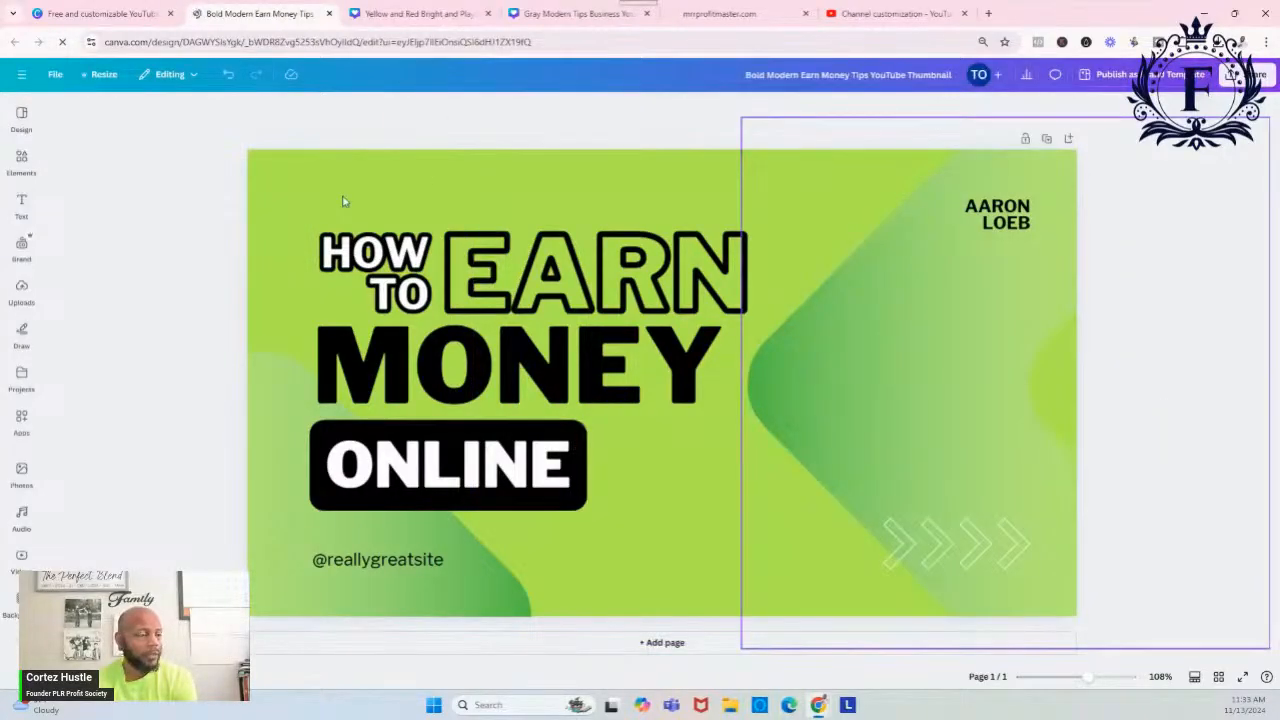
click(23, 476)
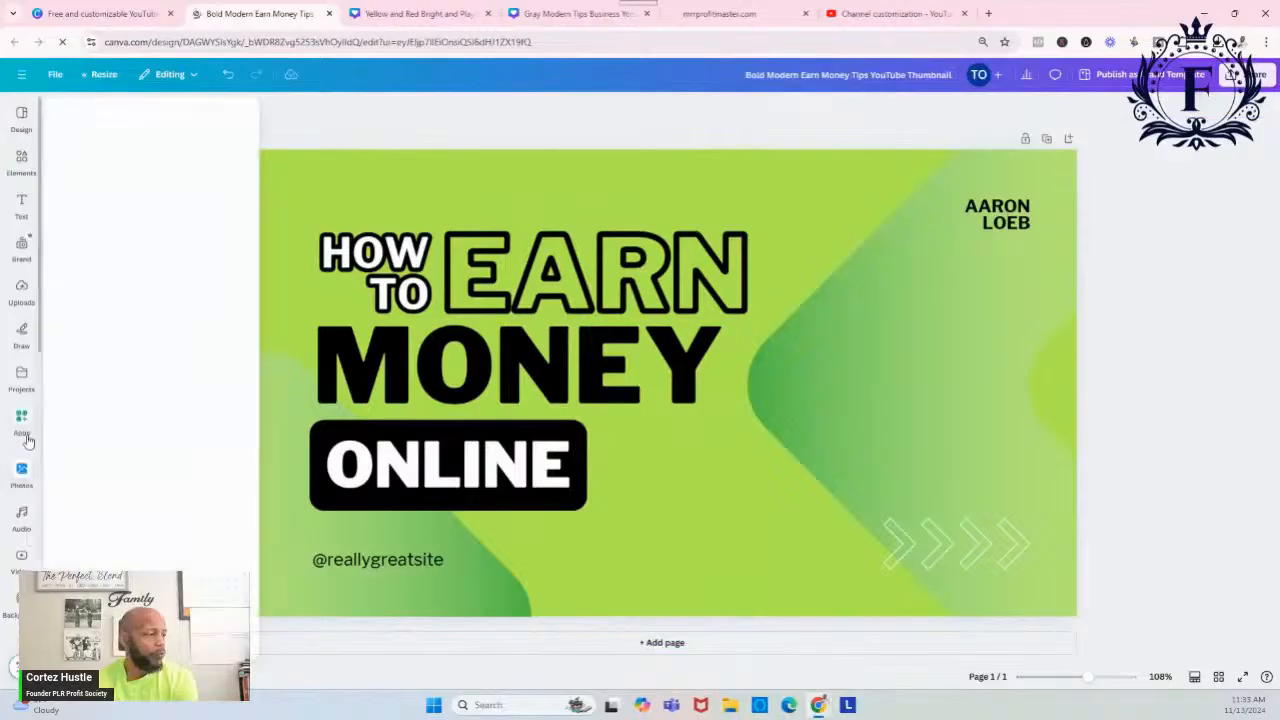
click(24, 376)
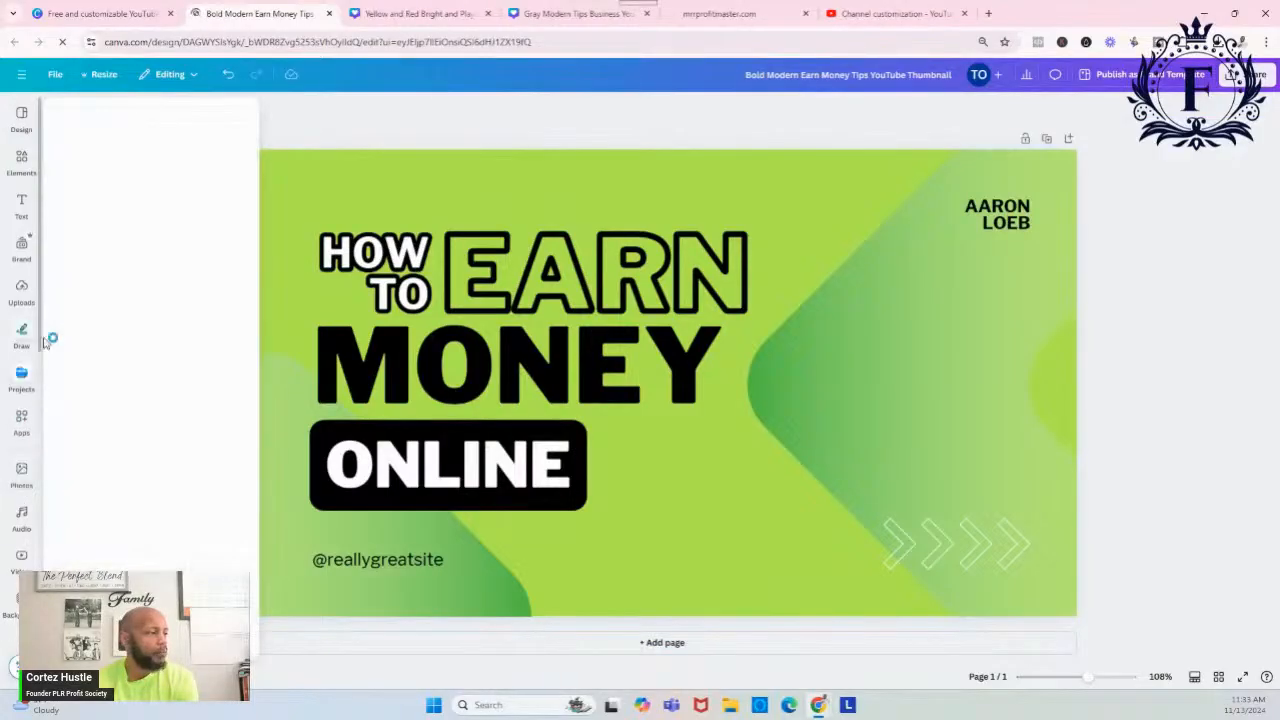
drag(40, 342, 43, 546)
click(22, 585)
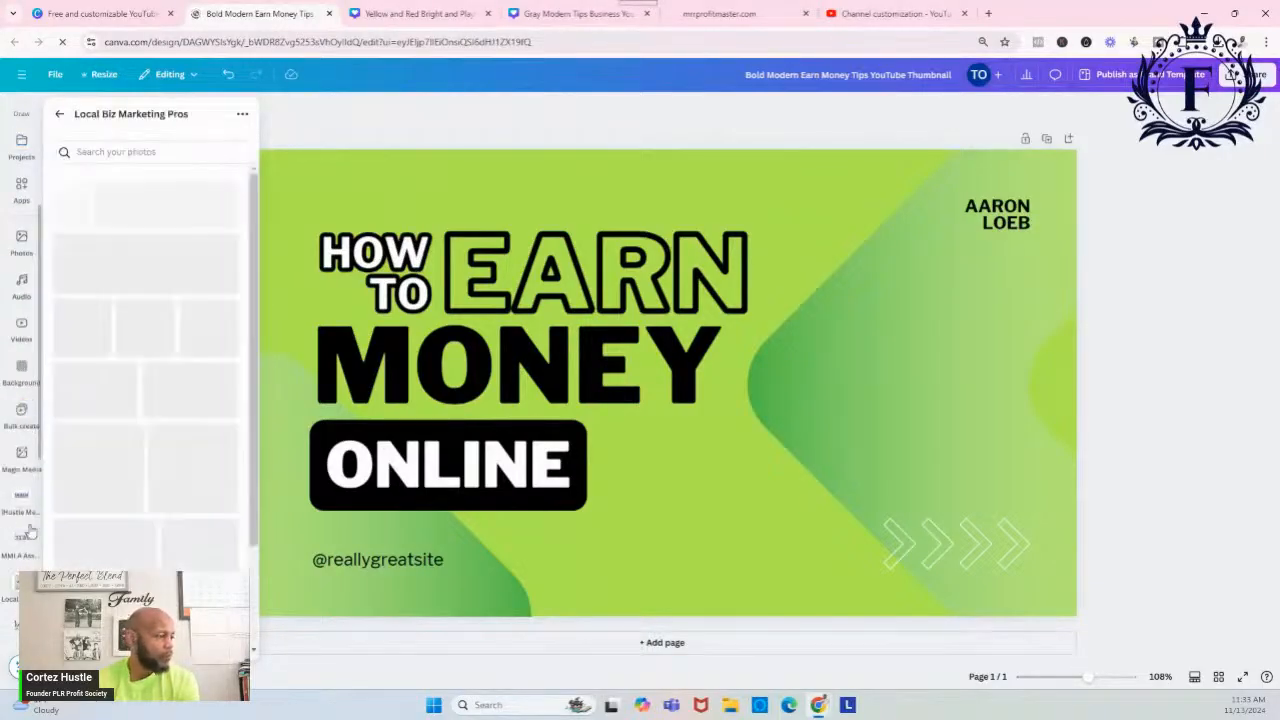
click(22, 545)
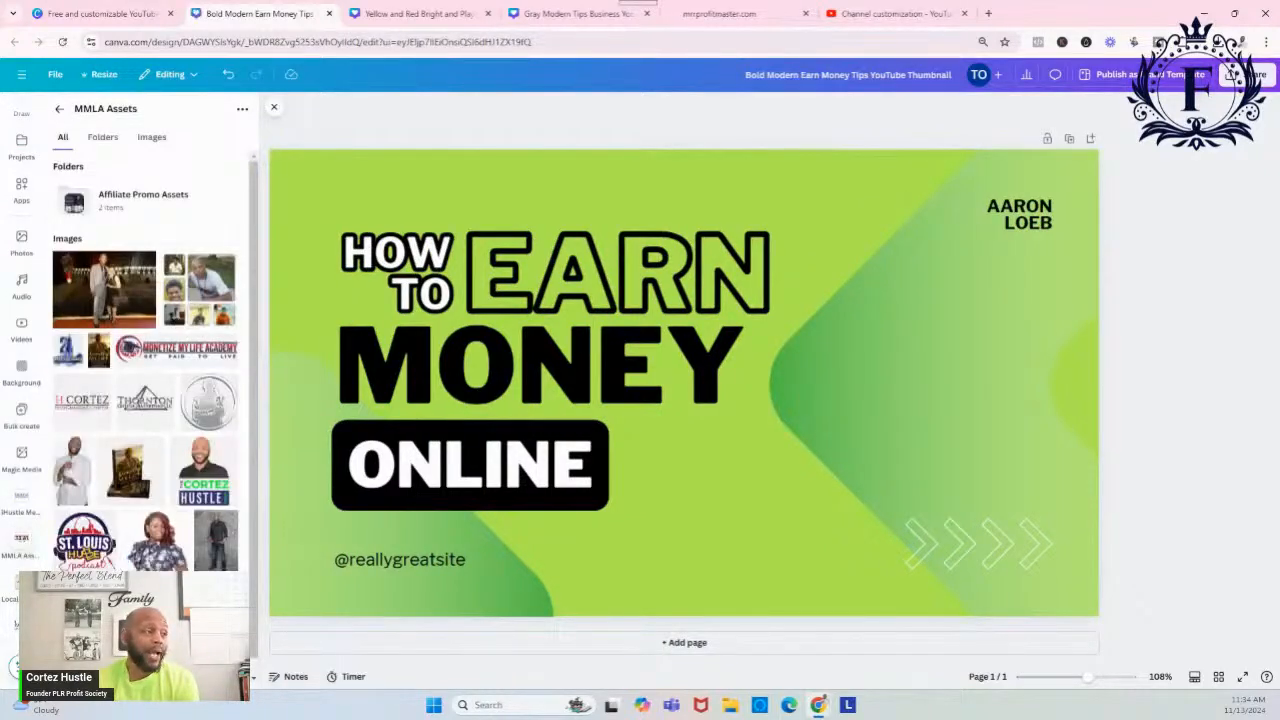
click(75, 478)
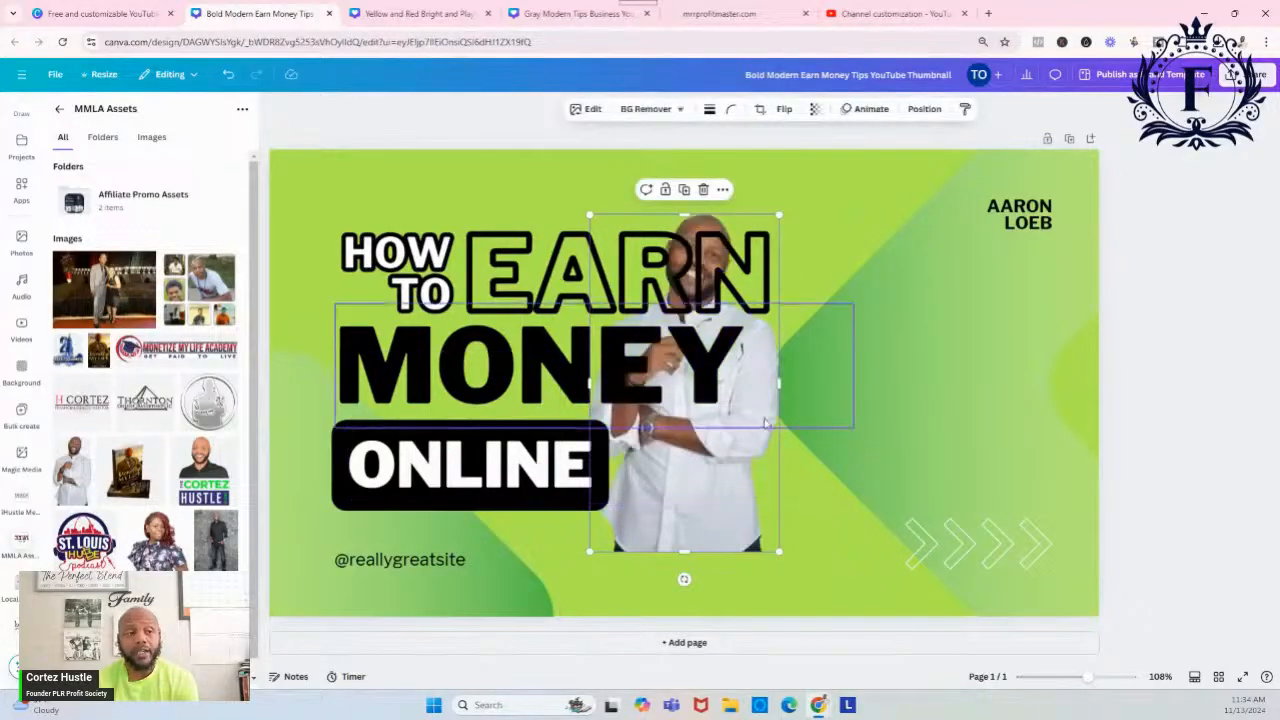
Move the white-shirt portrait beside the headline, crop off its lower part and place it over the thumbnail's bottom edge
drag(769, 540, 895, 605)
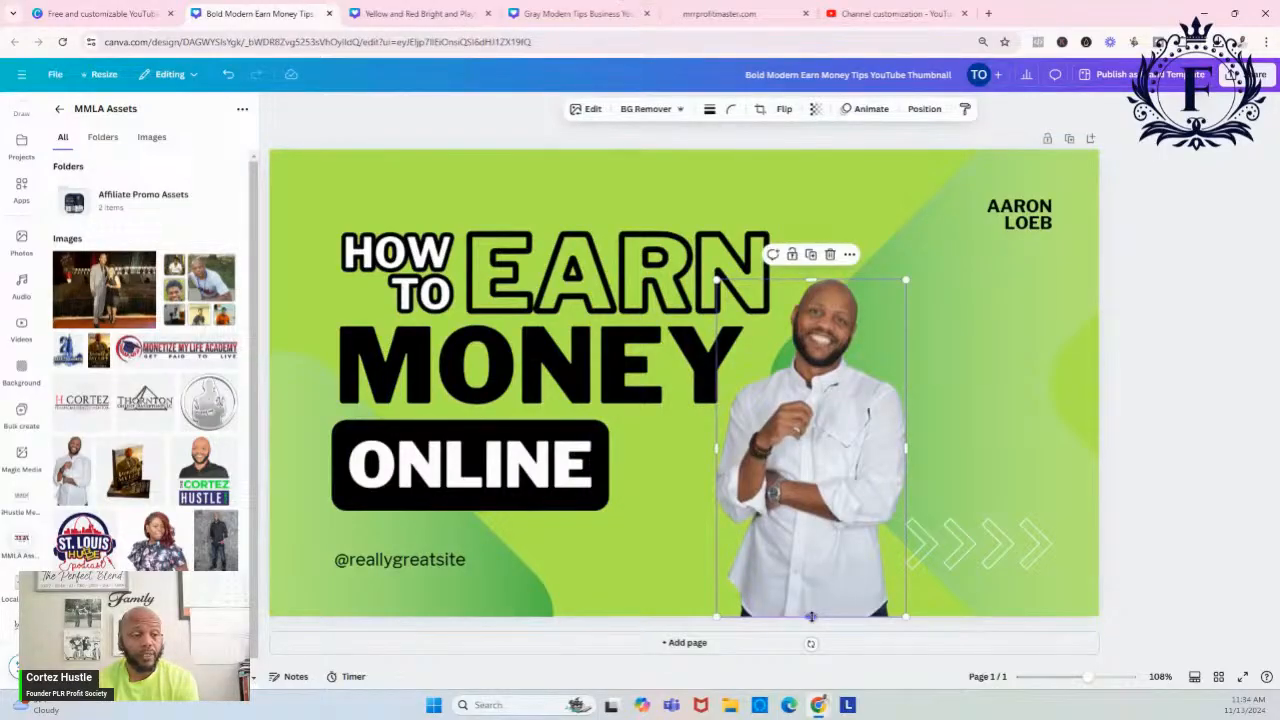
drag(811, 617, 811, 545)
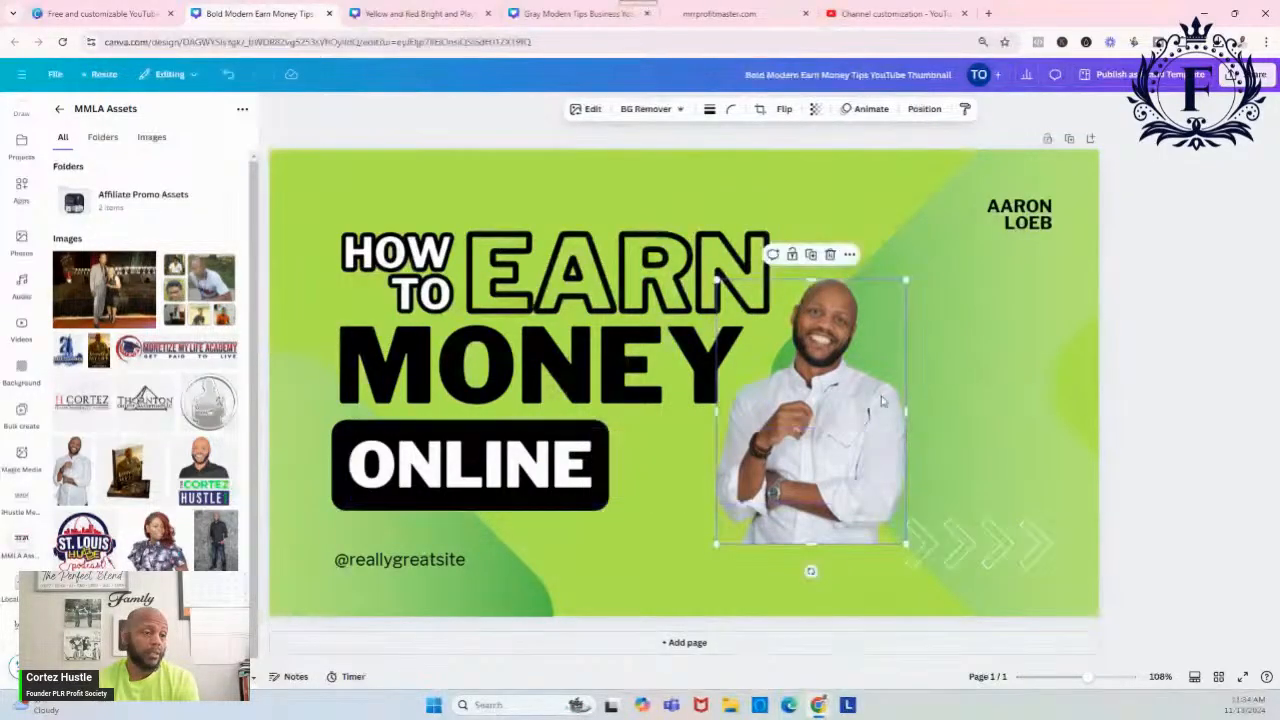
drag(884, 398, 907, 545)
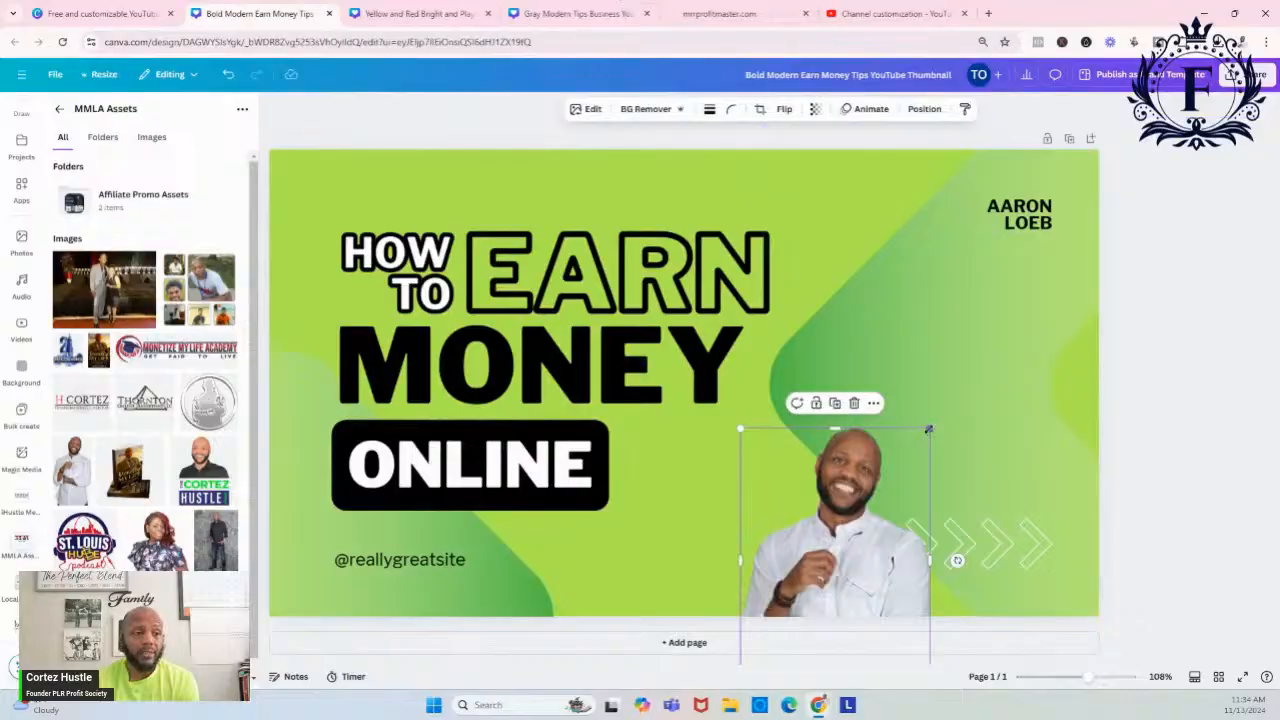
Enlarge and reposition the portrait until it fills the right half of the thumbnail, with its lower part running off the page
drag(977, 377, 1085, 262)
drag(962, 360, 876, 455)
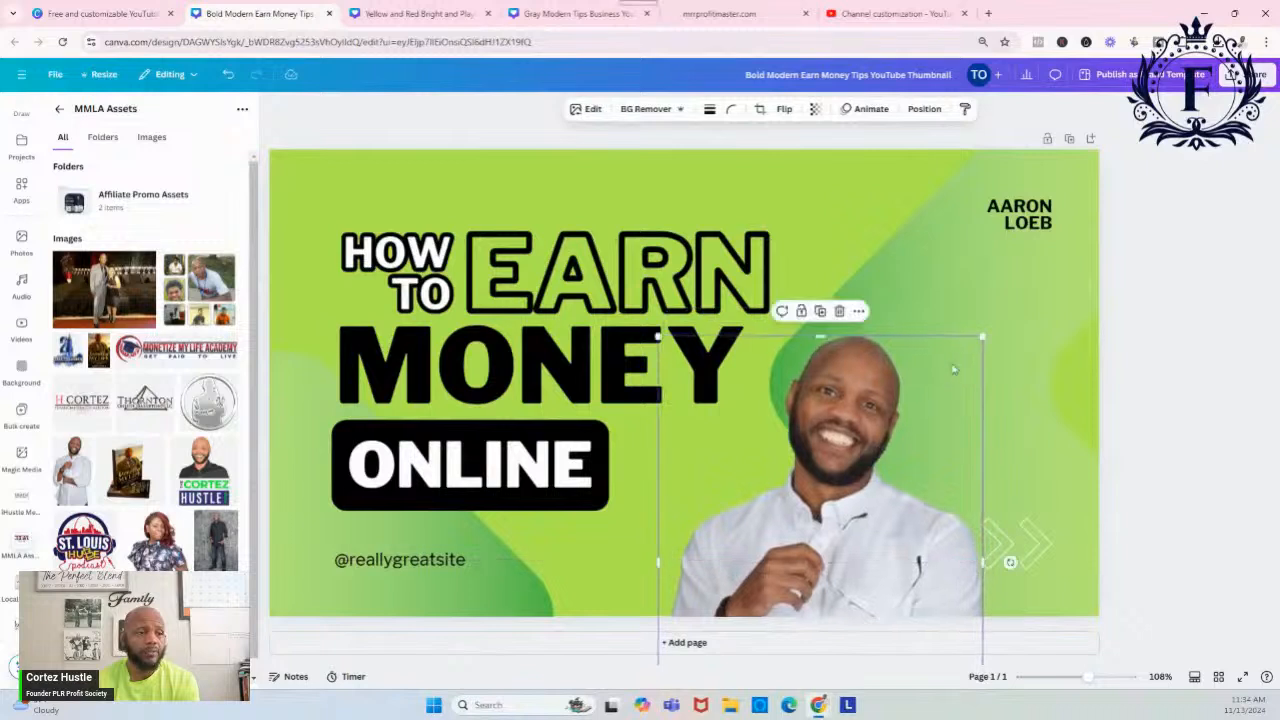
drag(981, 336, 1100, 192)
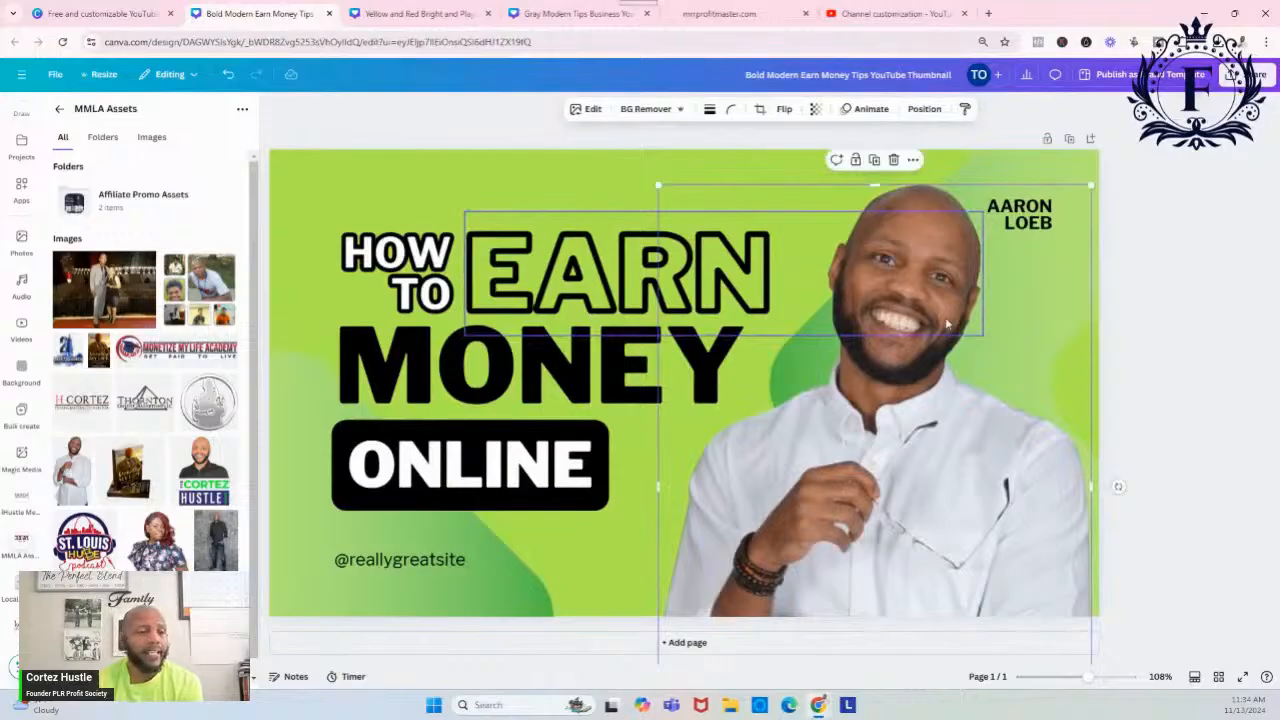
click(948, 323)
click(1008, 322)
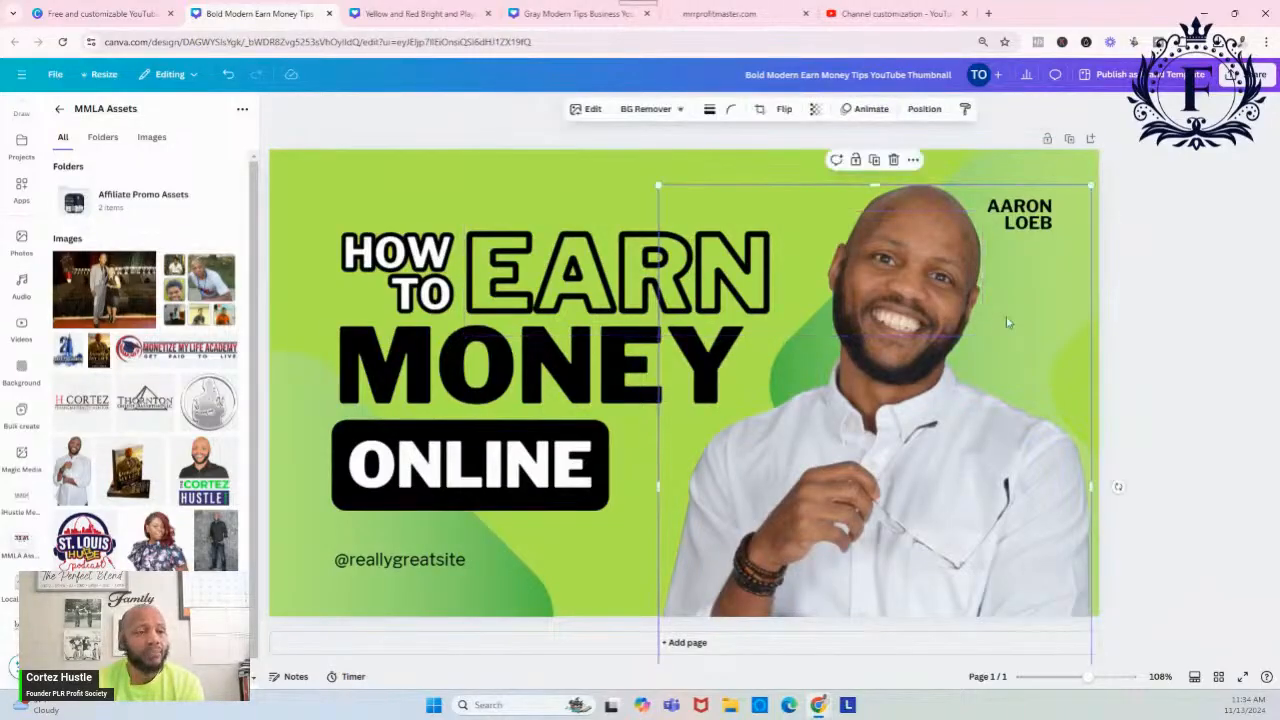
drag(1008, 322, 965, 393)
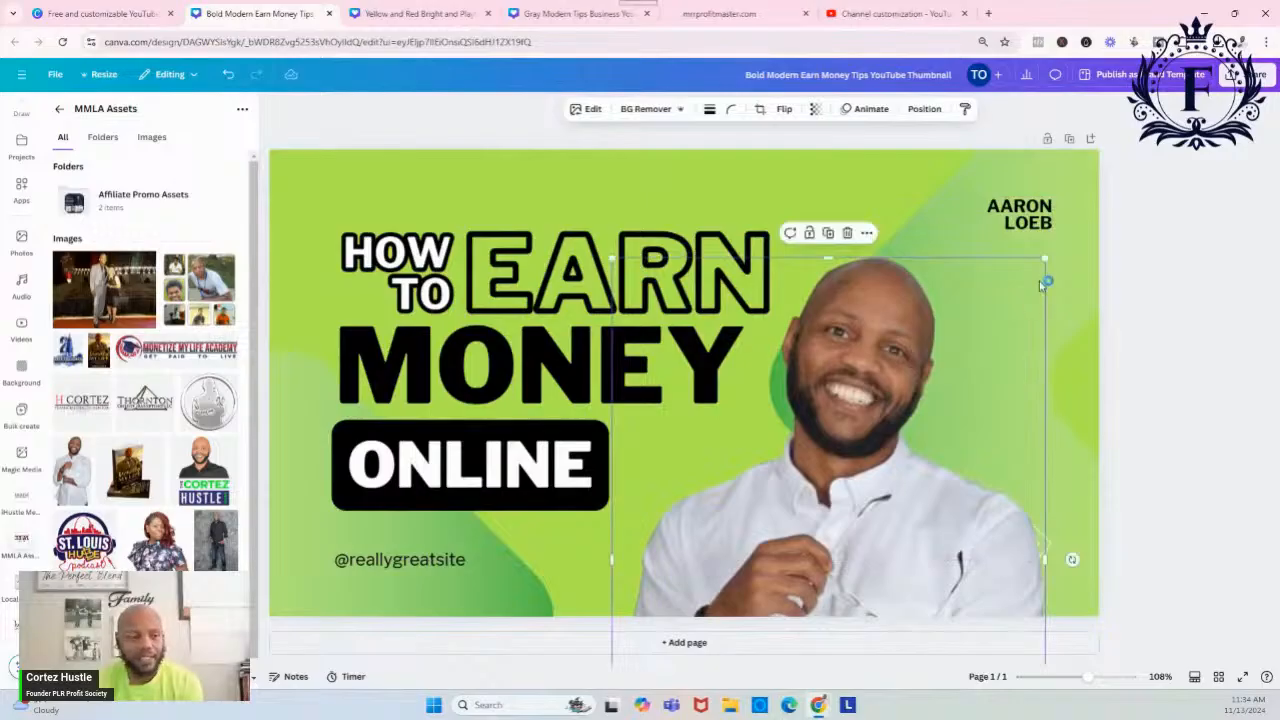
drag(1046, 256, 1098, 183)
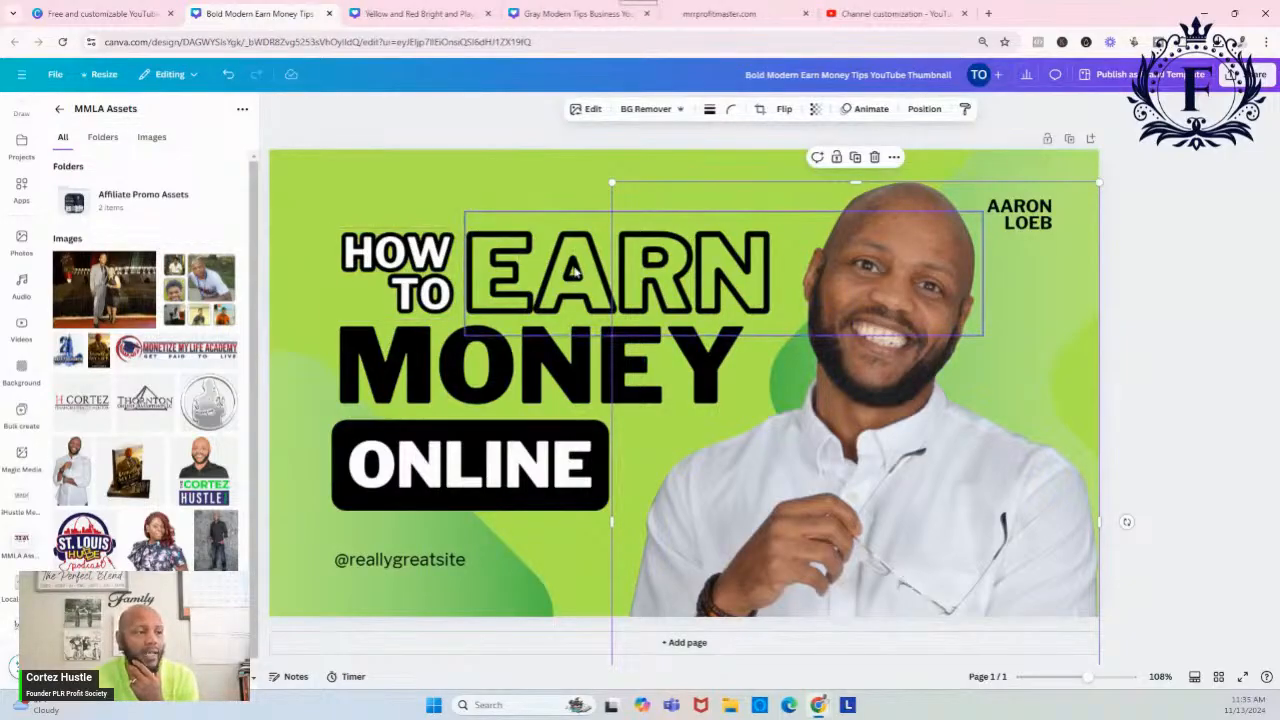
Replace the outlined headline word EARN with MAKE
click(574, 271)
click(574, 270)
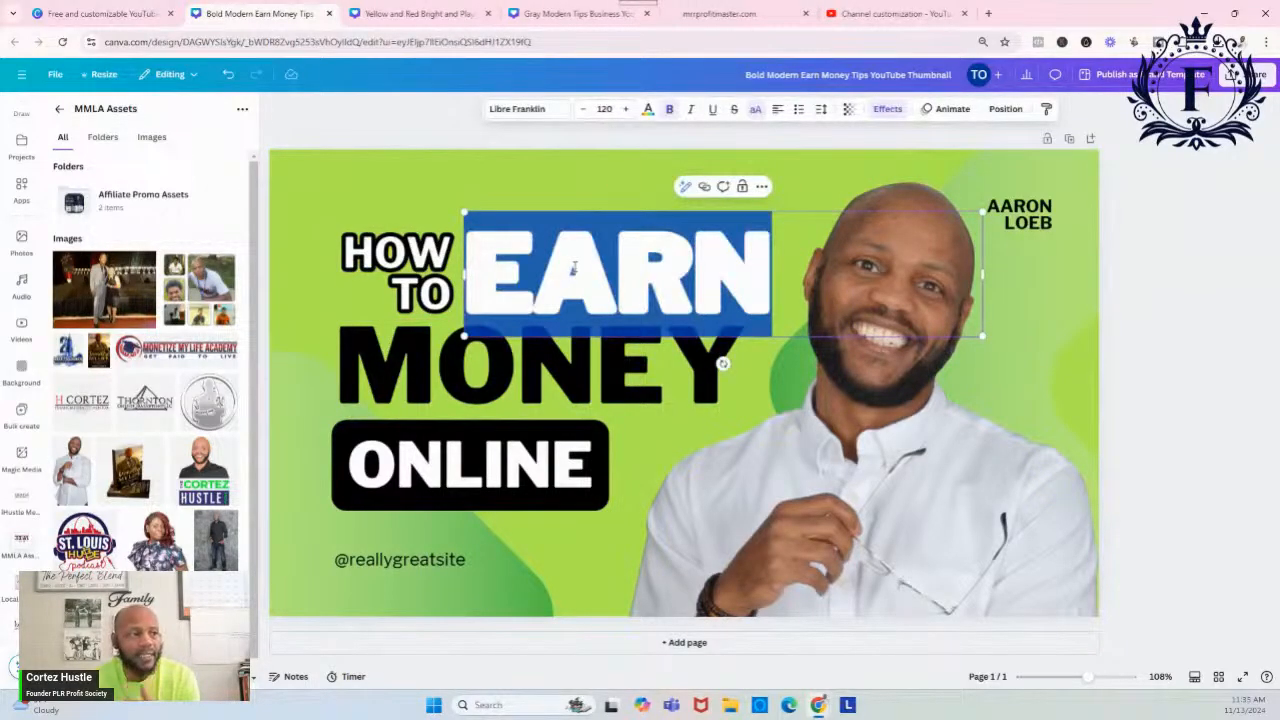
click(574, 268)
double_click(574, 268)
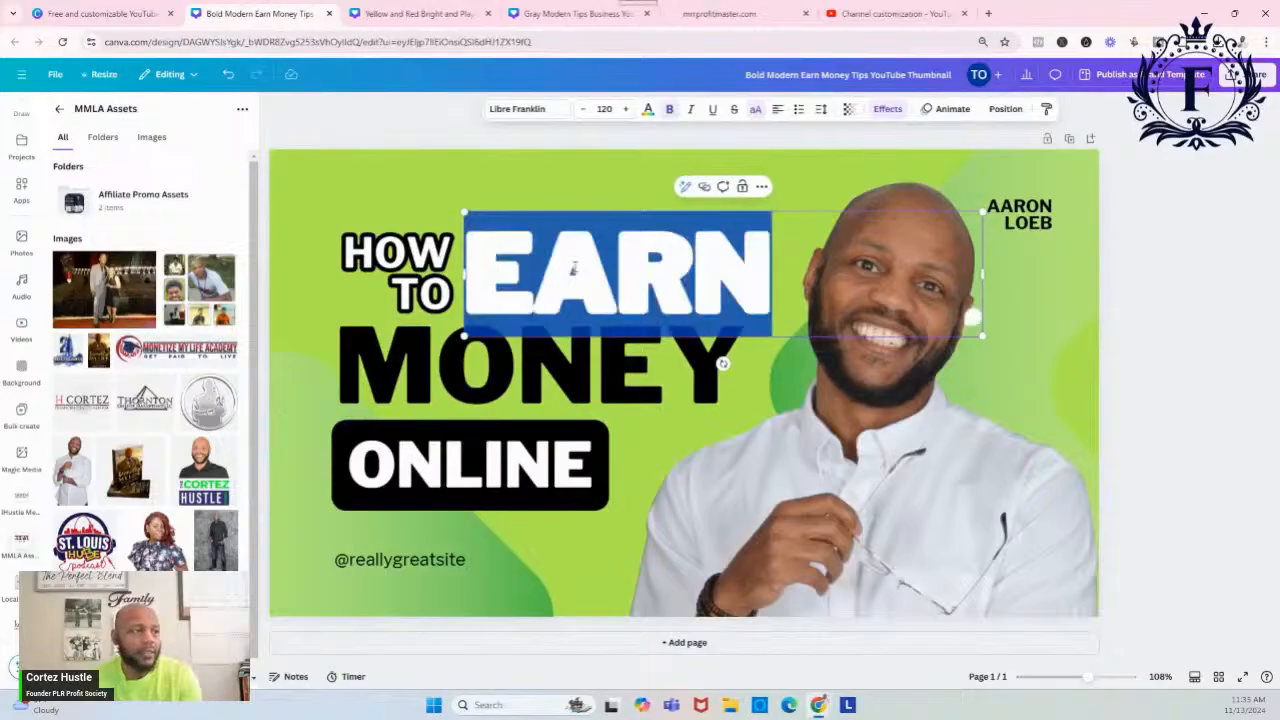
text(MAKE)
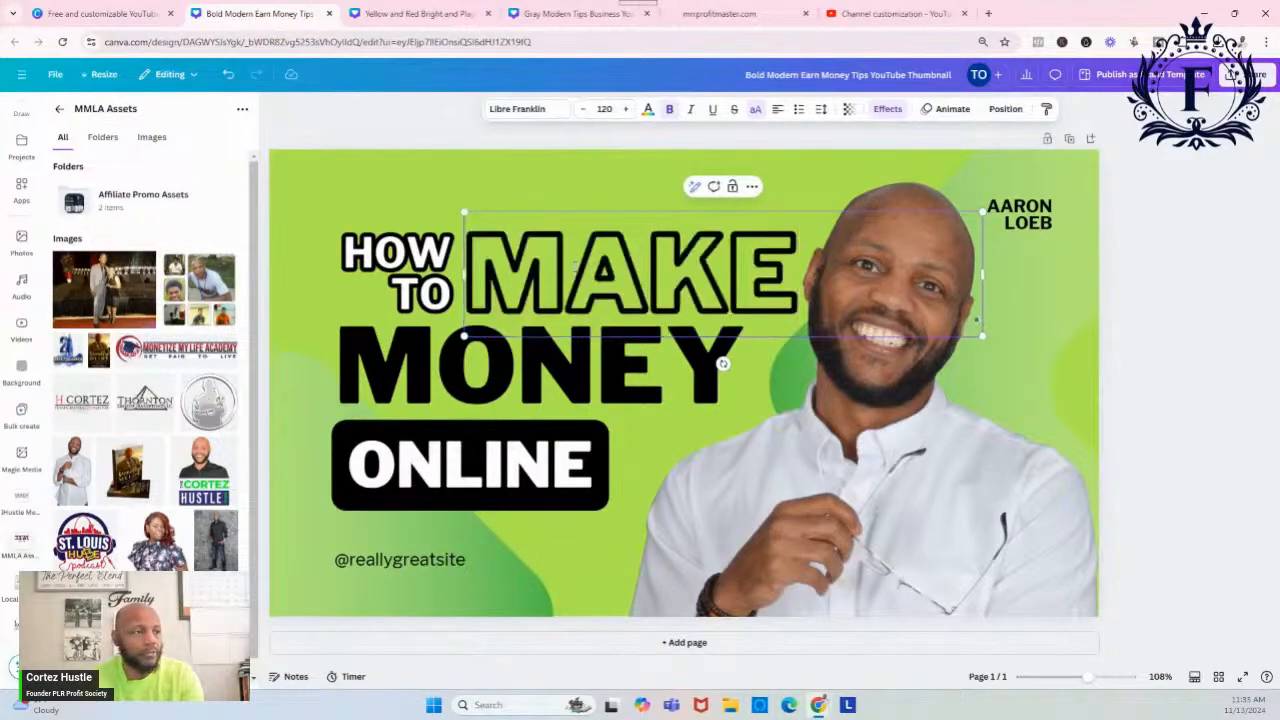
Change the thumbnail's background color to the dark navy from the Local Biz Marketing Pros brand colors
click(363, 188)
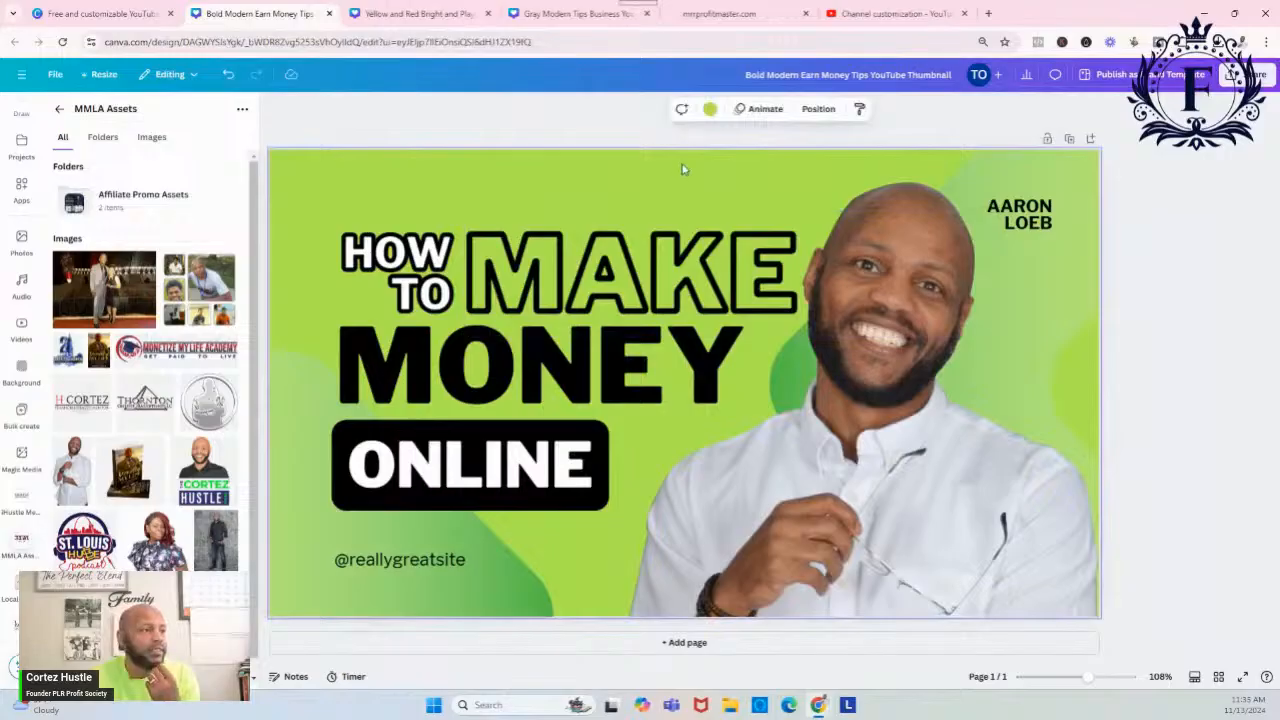
click(709, 110)
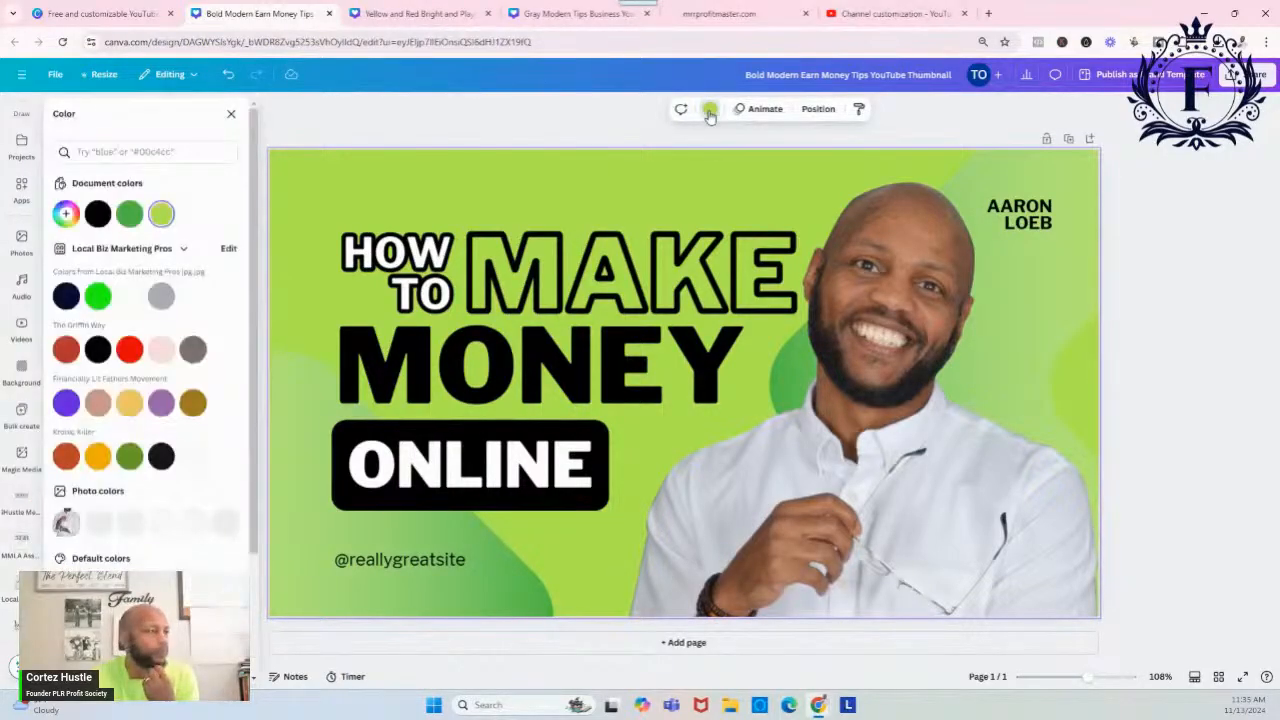
click(66, 297)
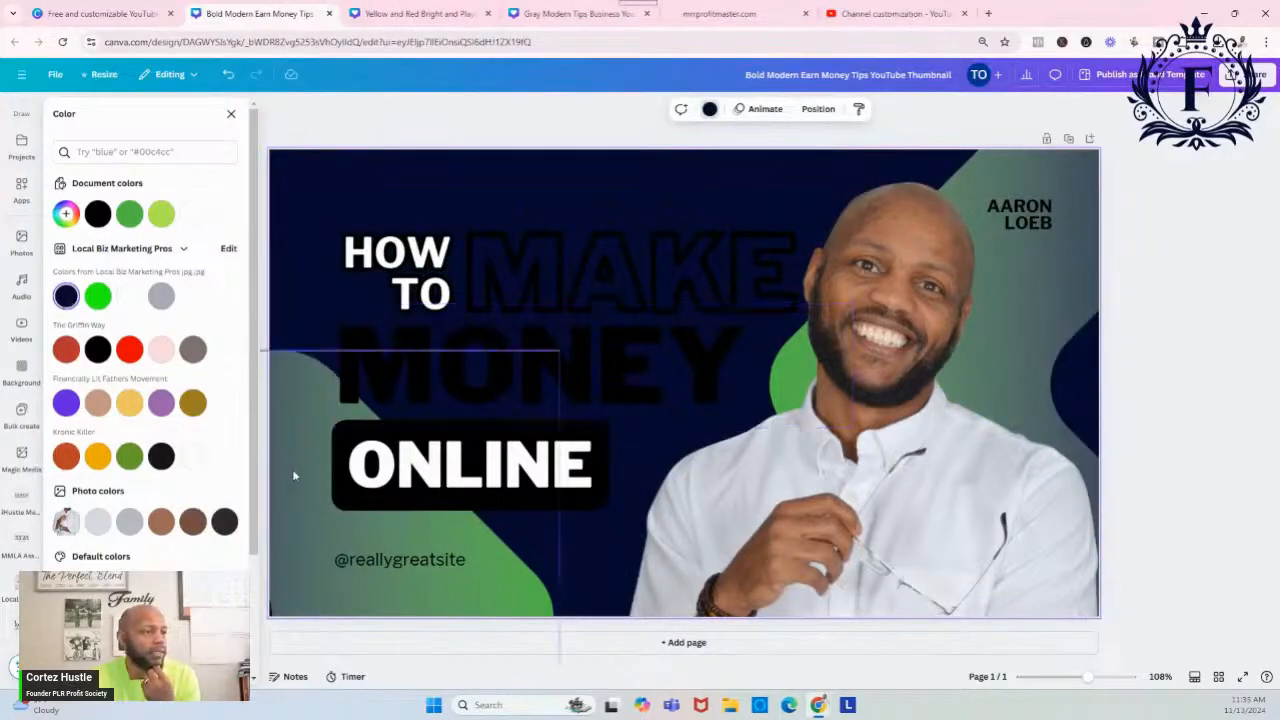
Recolor the green in both gradient background shapes to the bright green from the Local Biz Marketing Pros palette
click(304, 501)
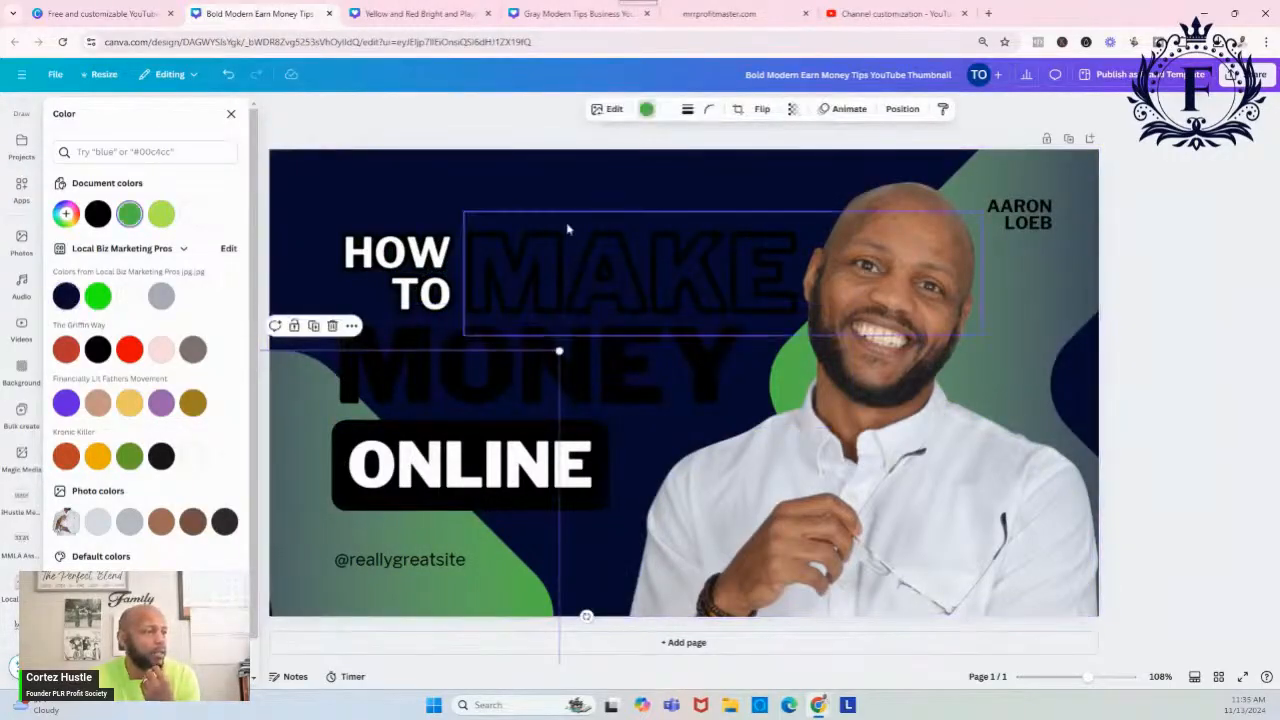
click(647, 109)
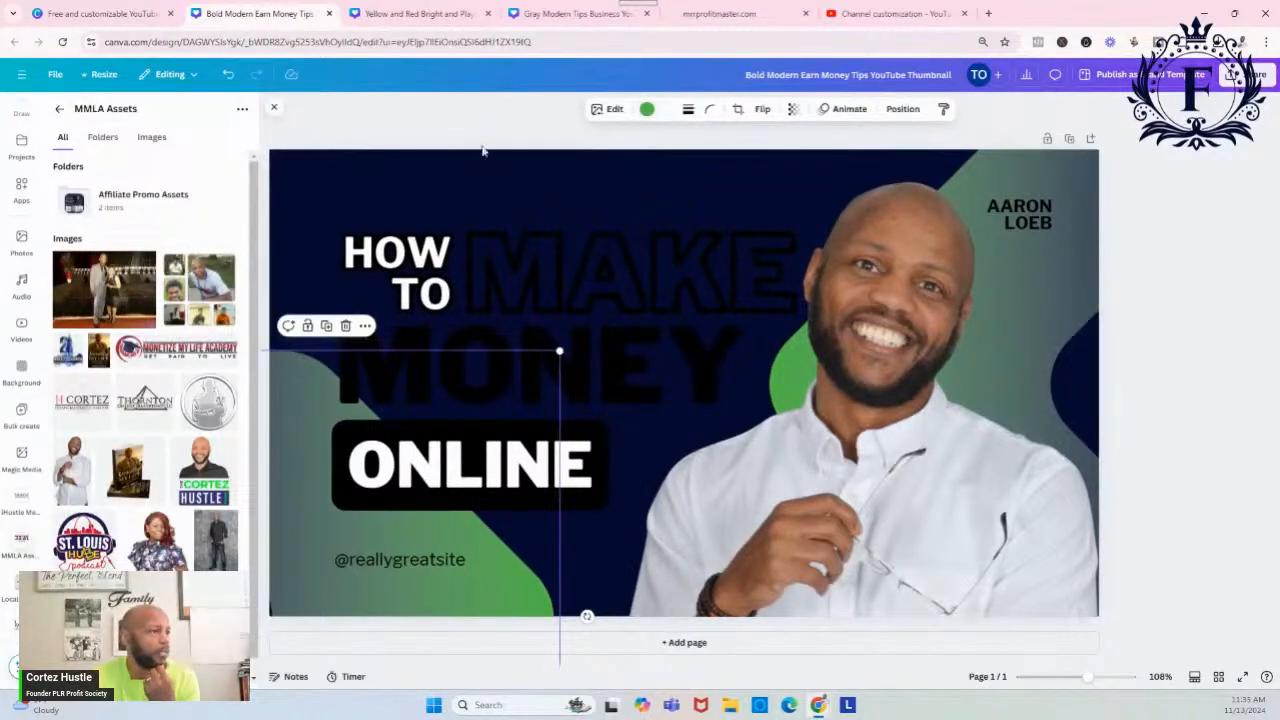
click(648, 110)
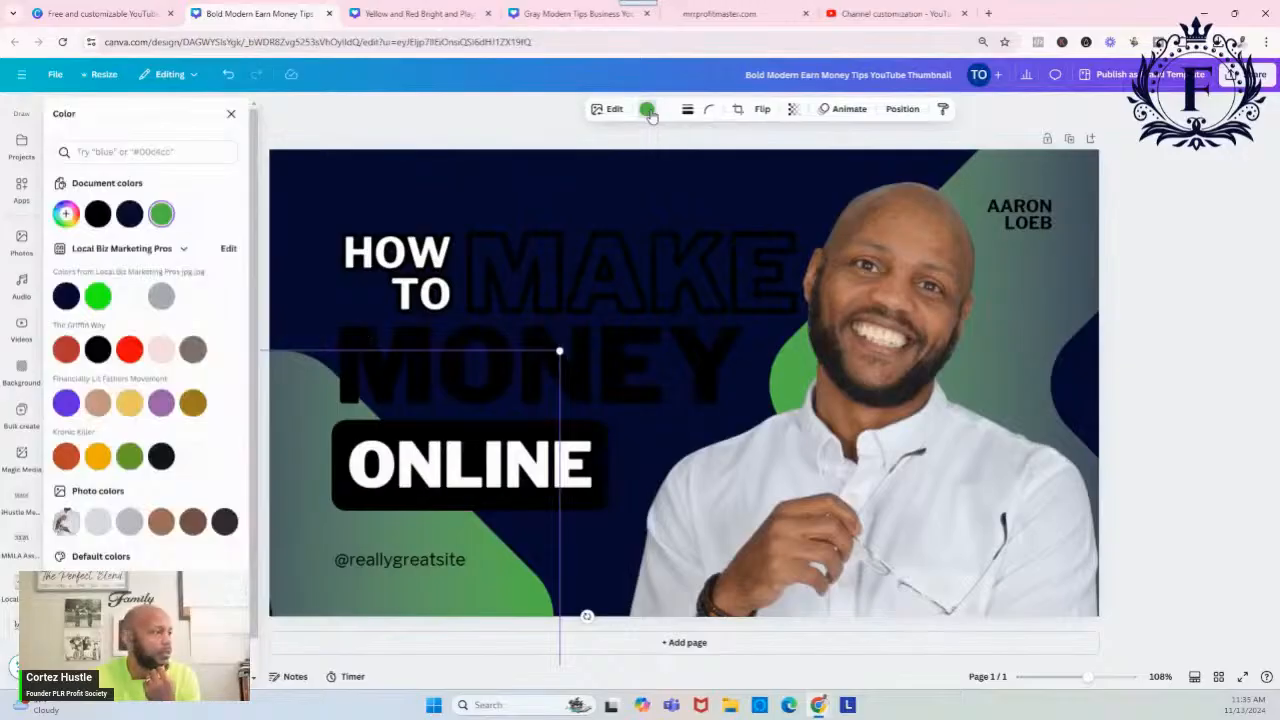
click(98, 298)
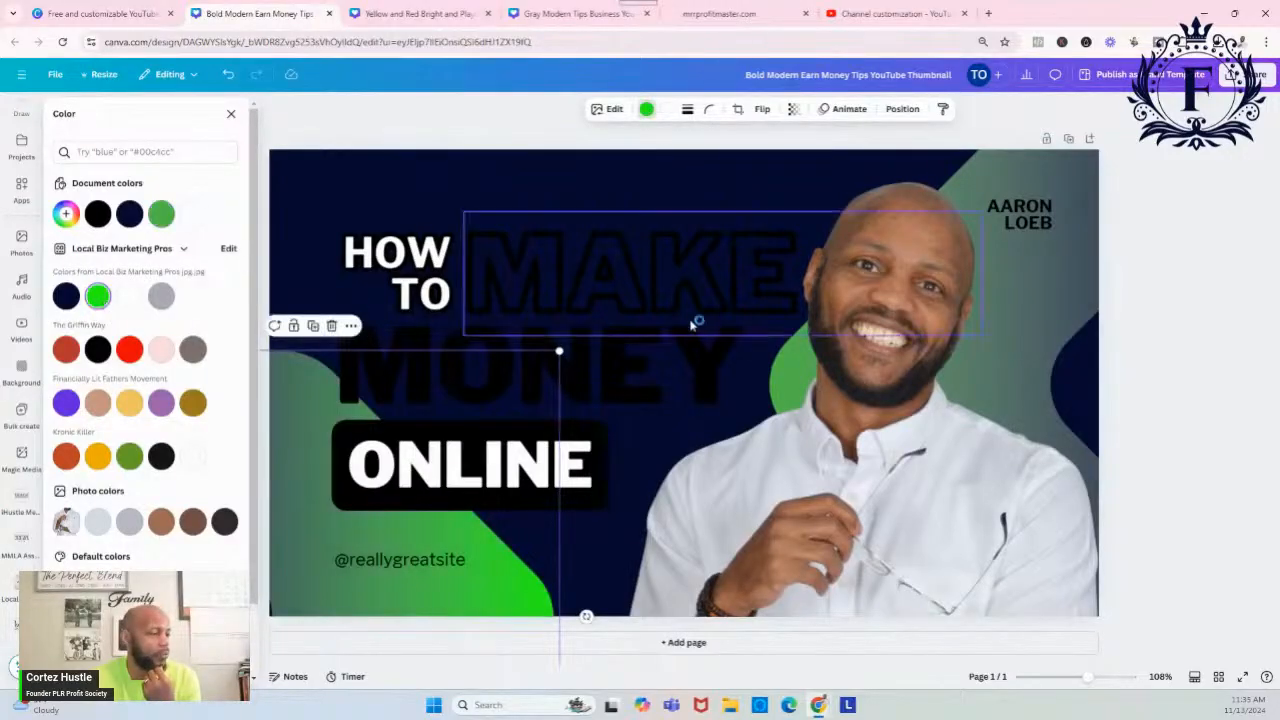
click(1073, 169)
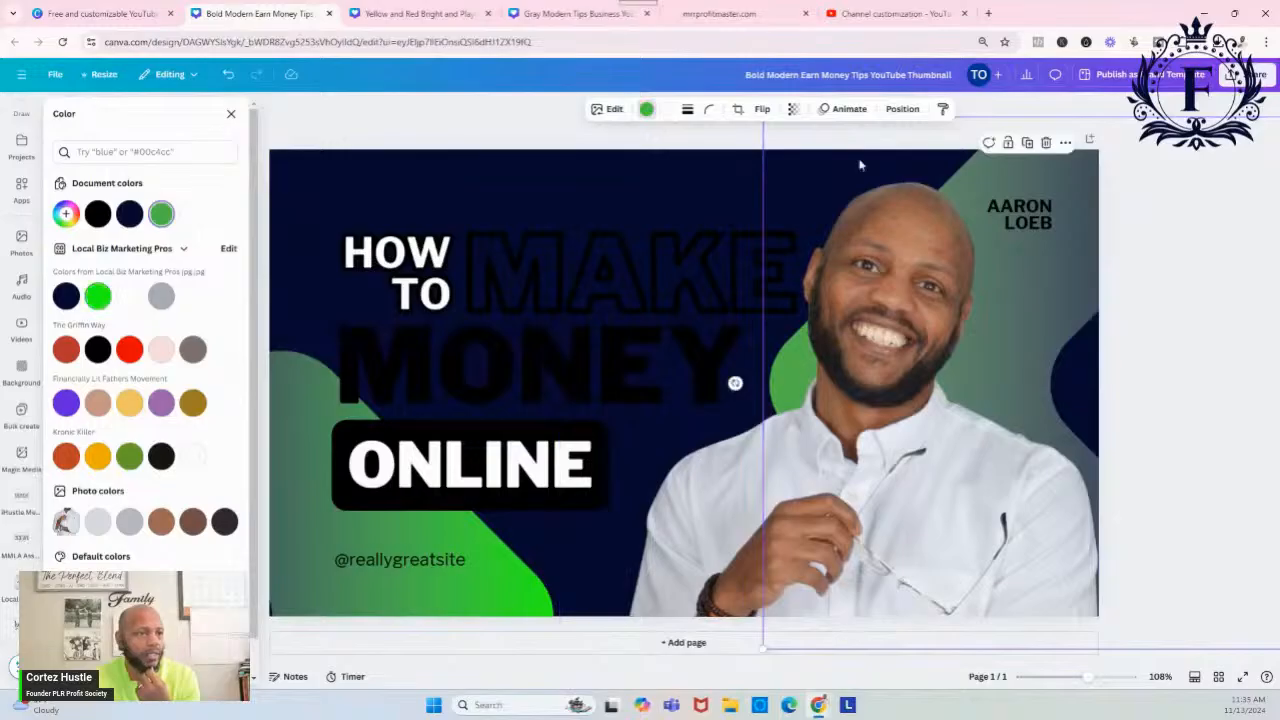
click(99, 300)
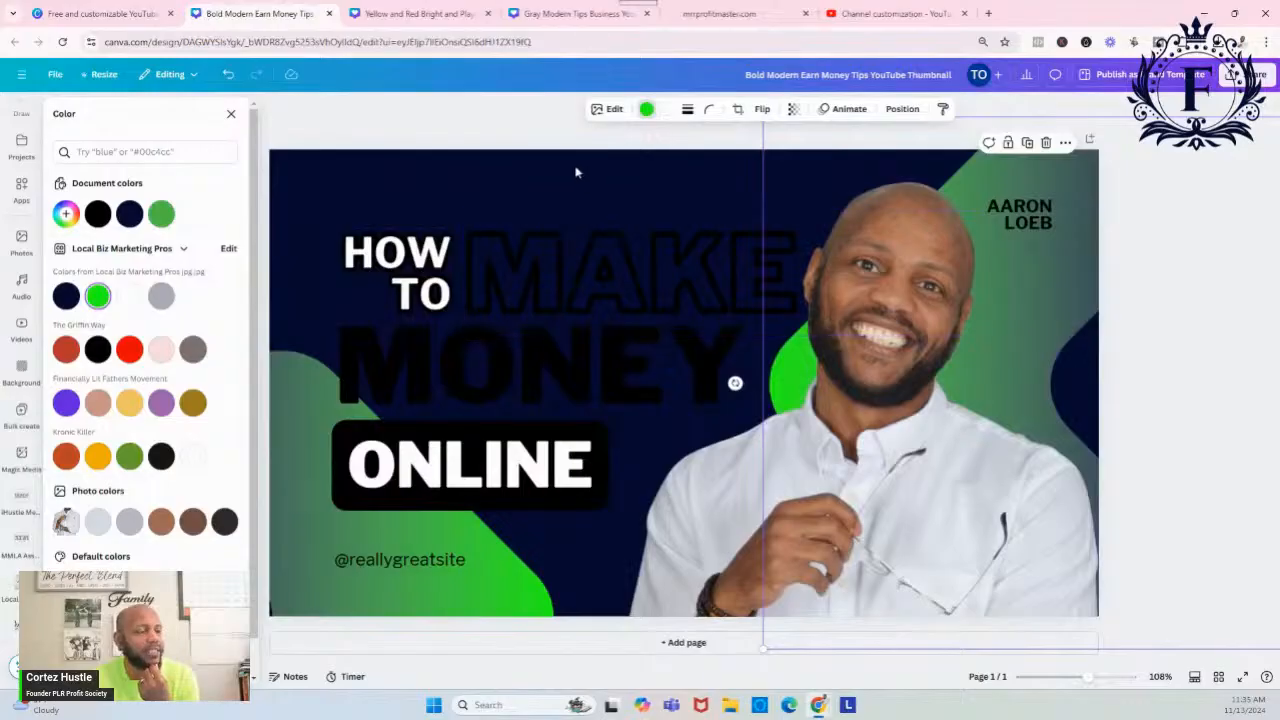
Set the outlined word MAKE to the brand's bright green and the word MONEY to its white
click(569, 261)
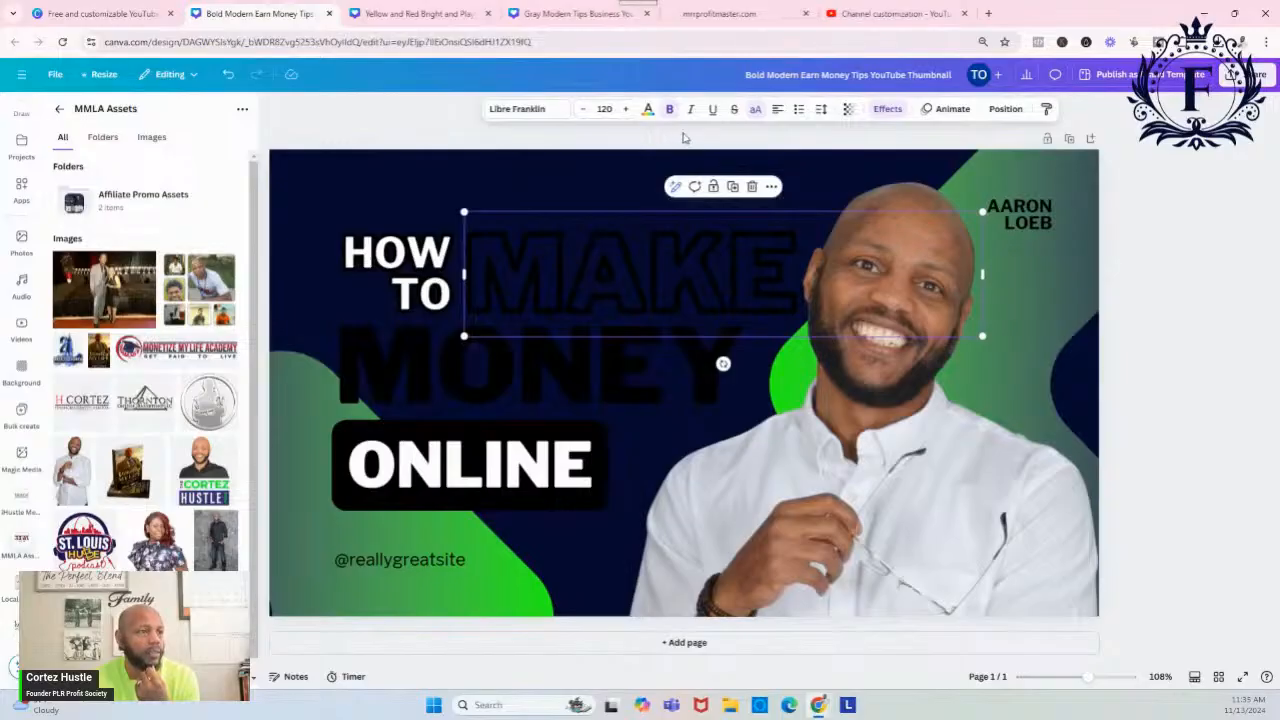
click(887, 110)
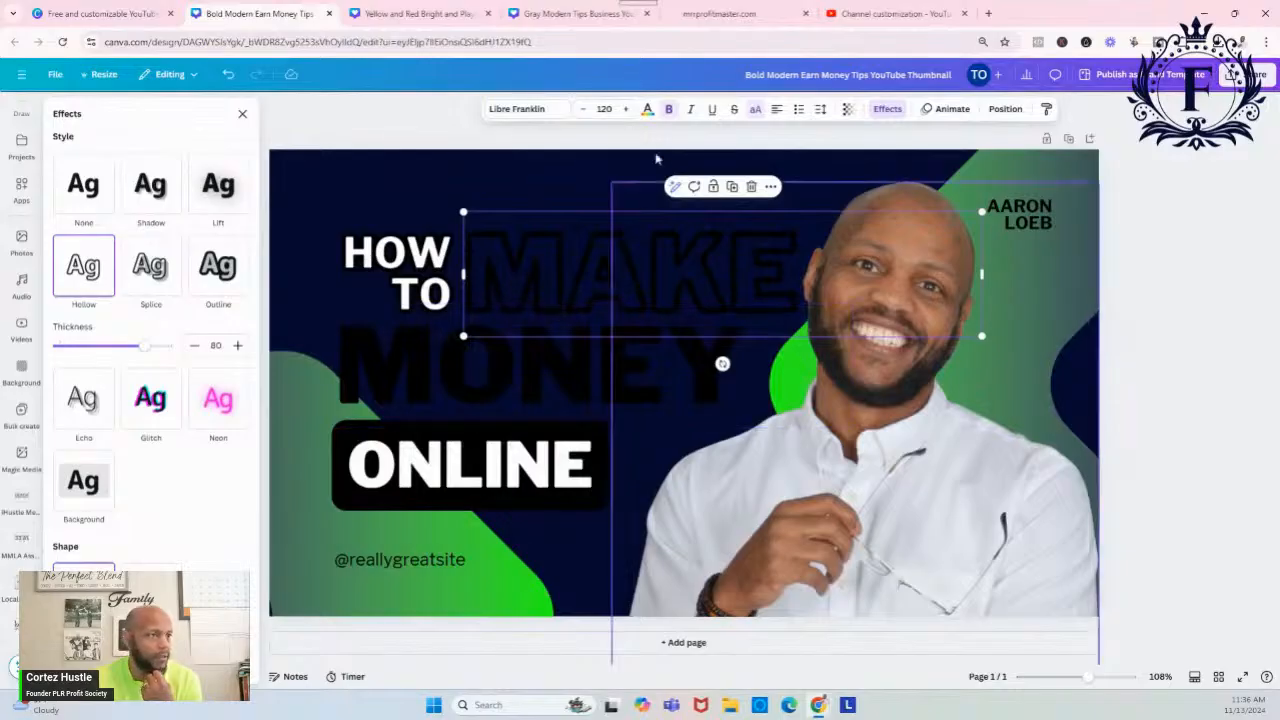
click(647, 110)
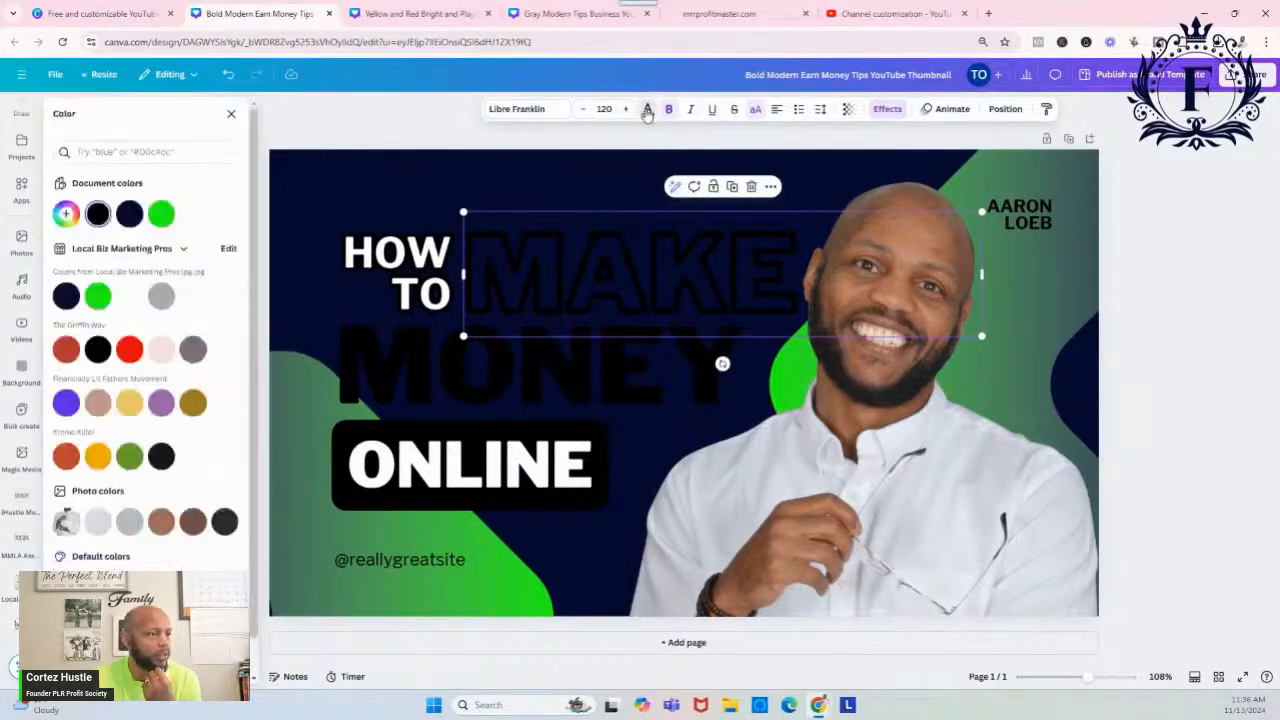
click(97, 300)
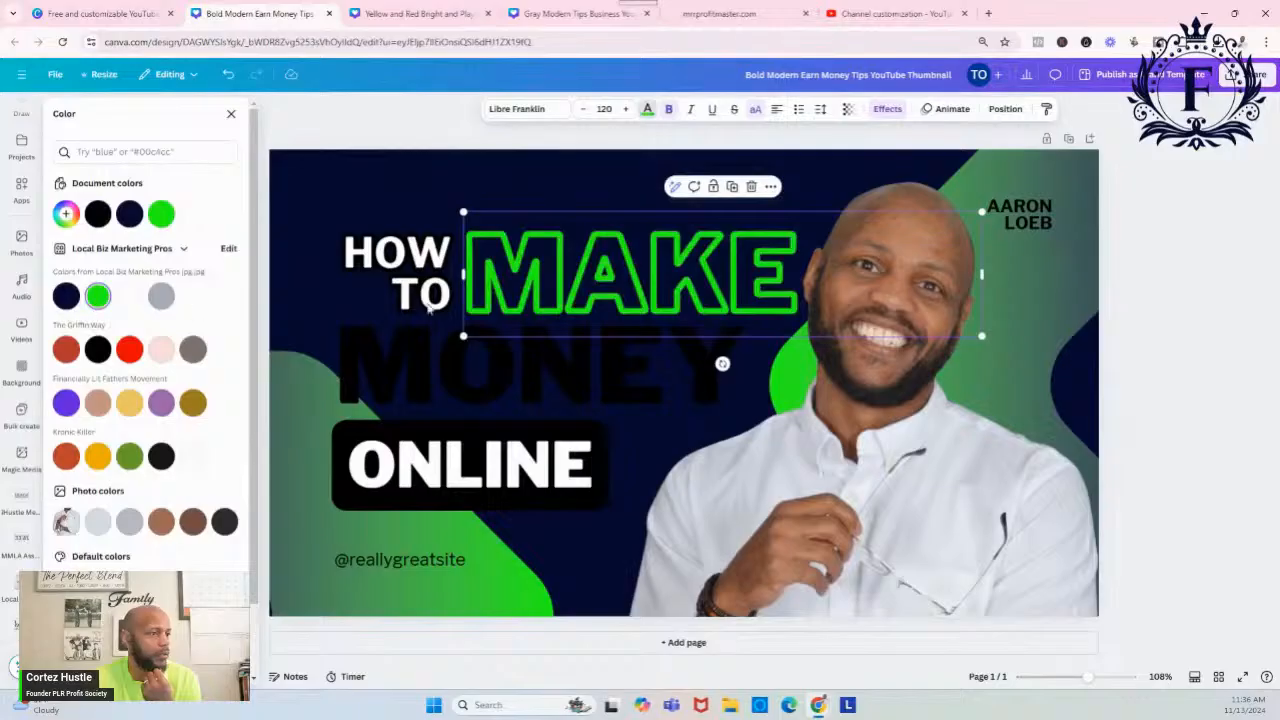
click(481, 390)
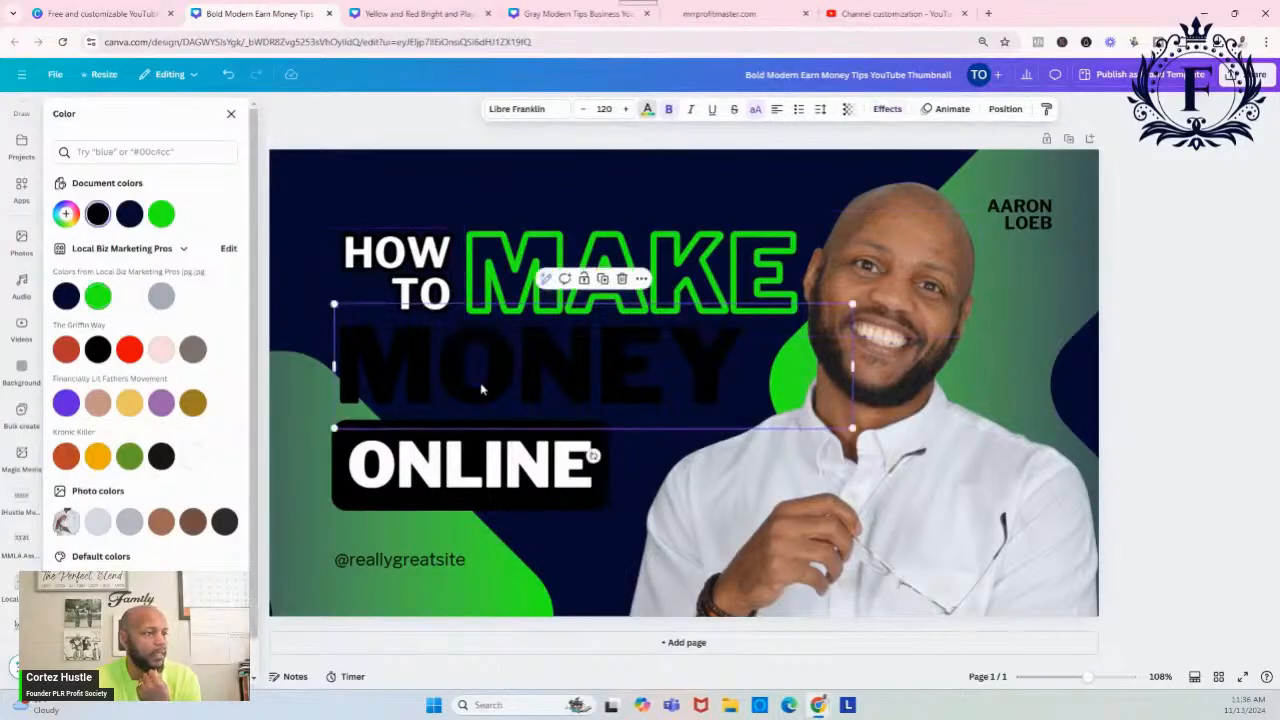
click(129, 298)
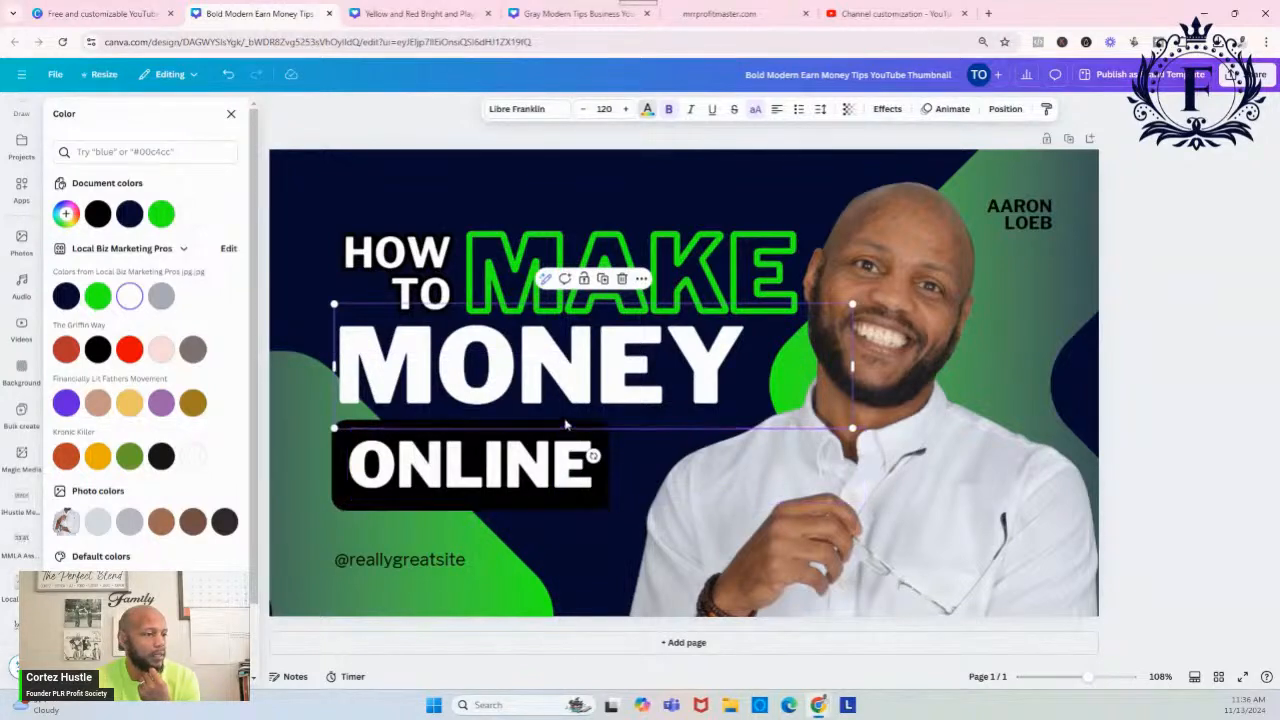
Replace the placeholder name in the thumbnail's upper-right corner with the channel owner's name in capitals
click(1032, 218)
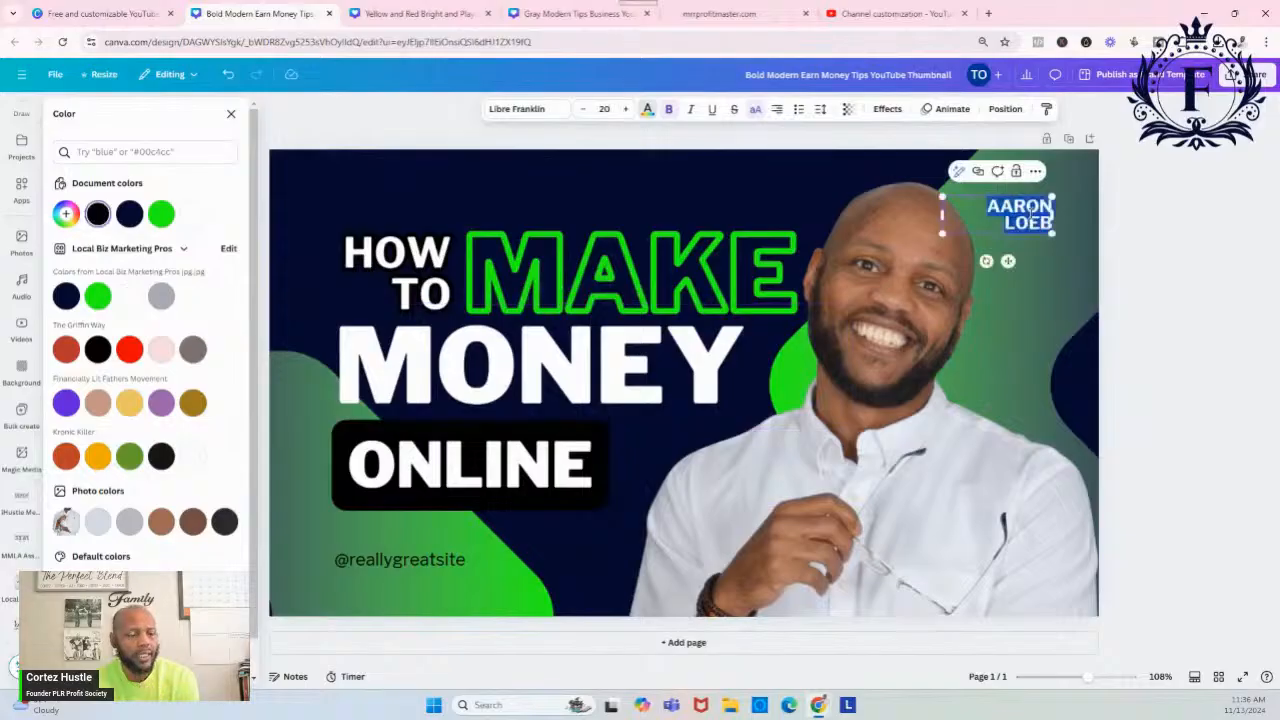
text(CORTE)
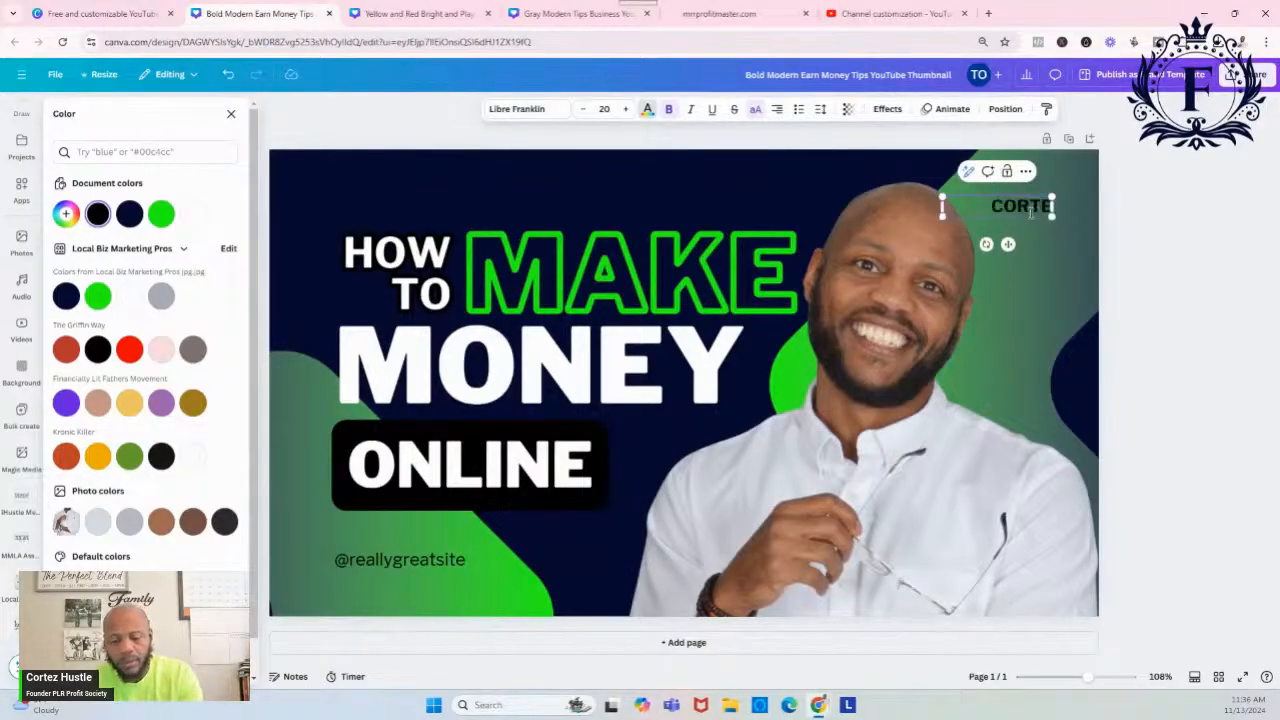
text(Z HUSTLE)
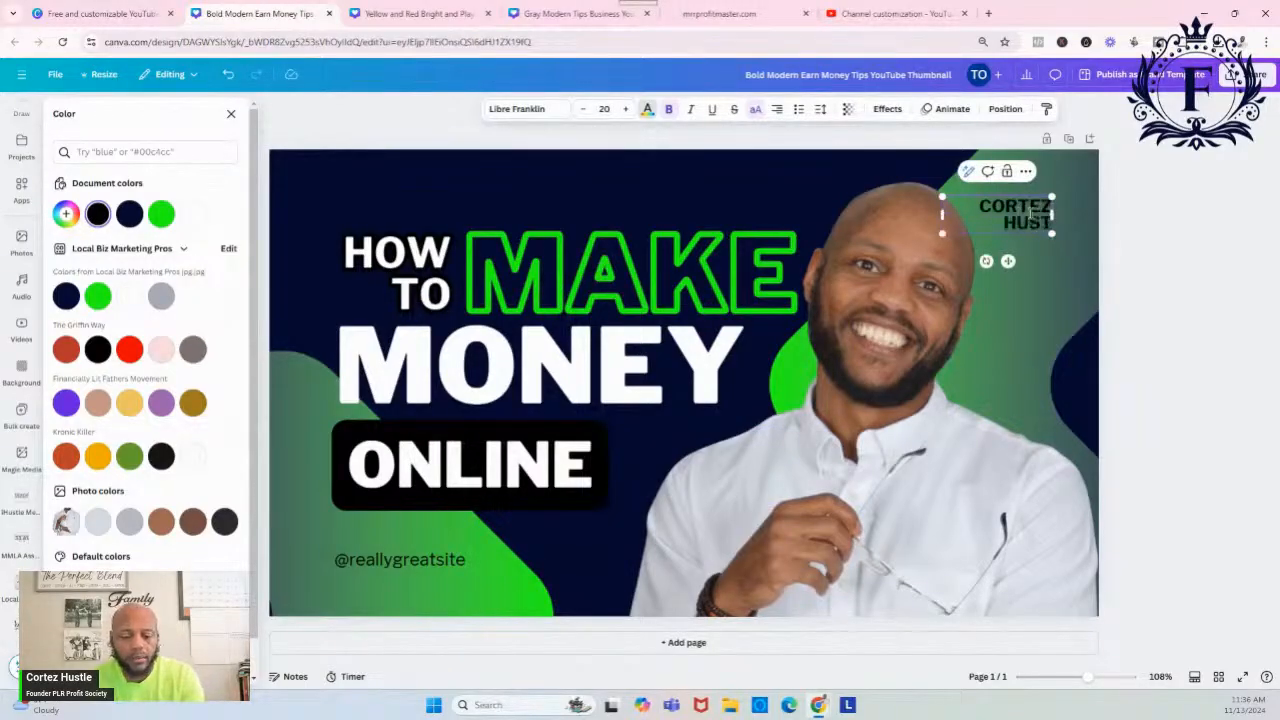
click(1195, 221)
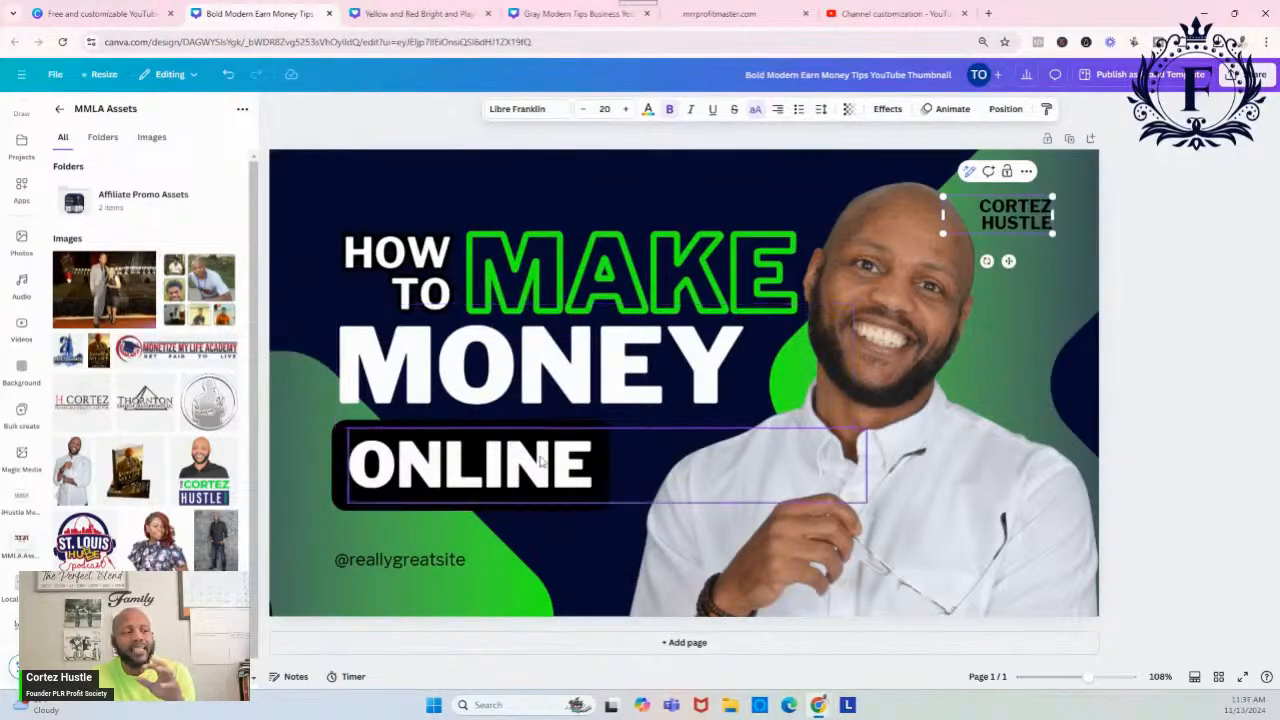
click(457, 565)
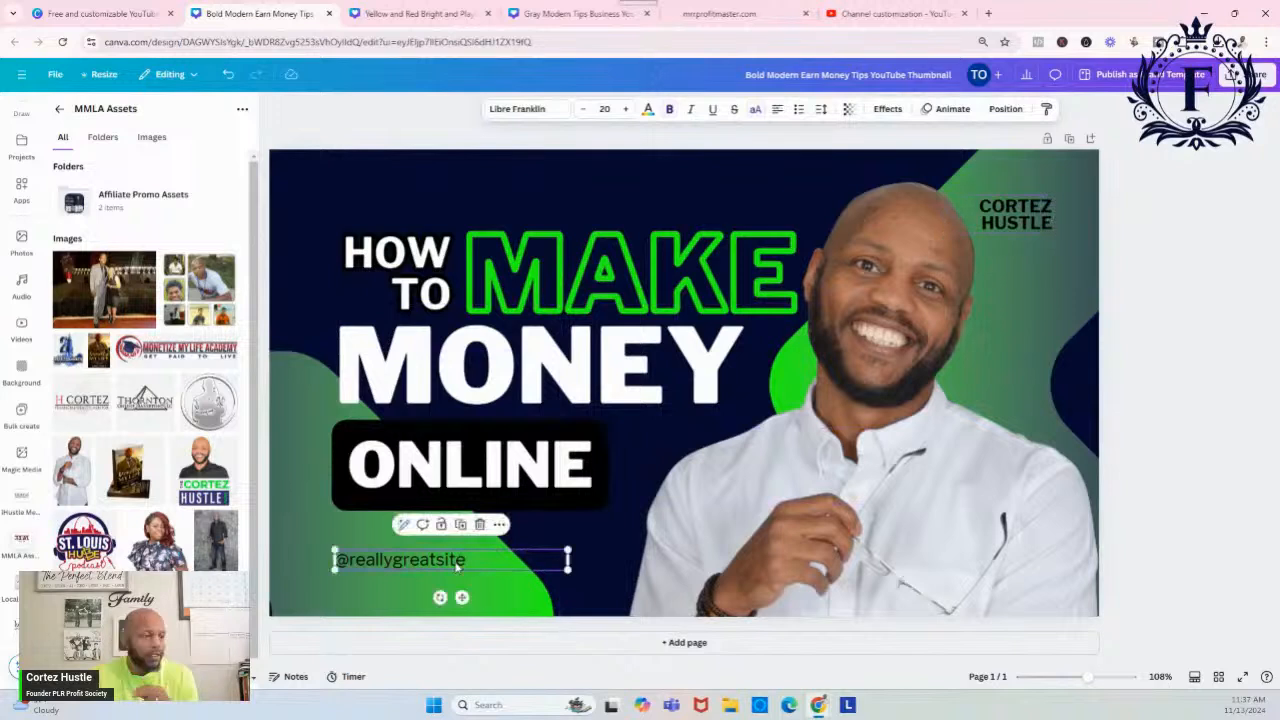
click(467, 565)
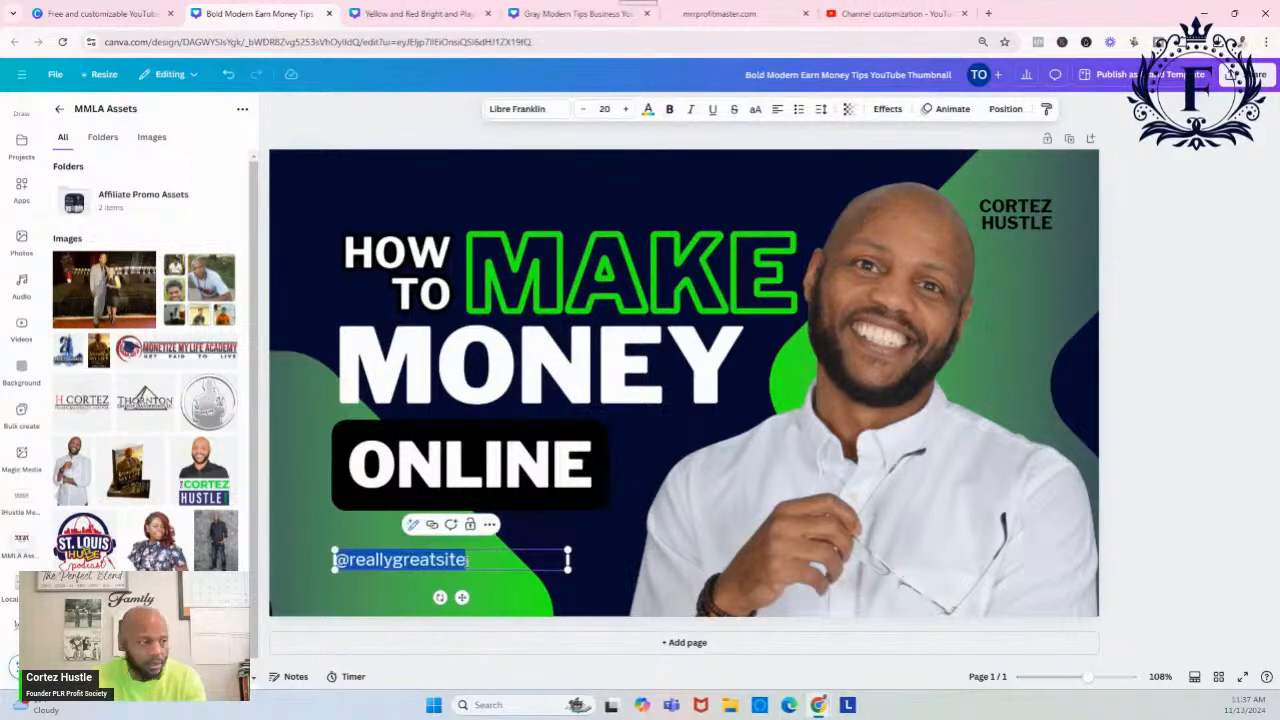
text(@COR)
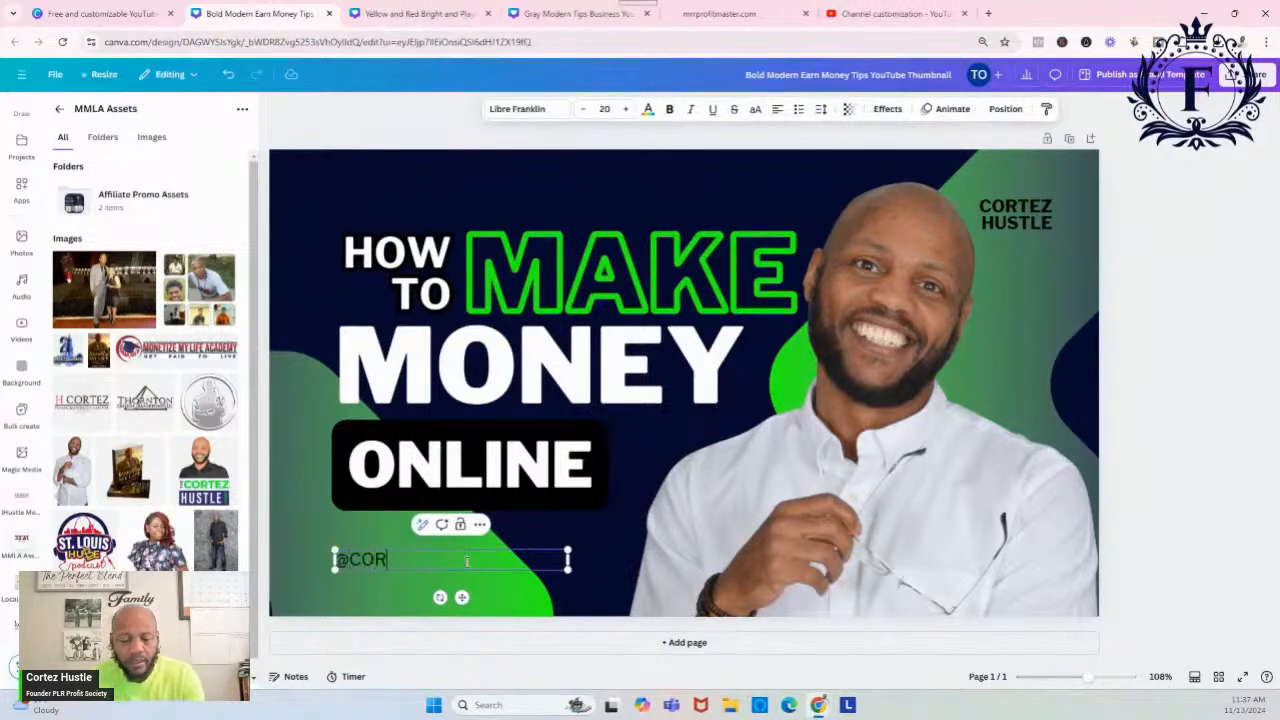
text(TEZHU)
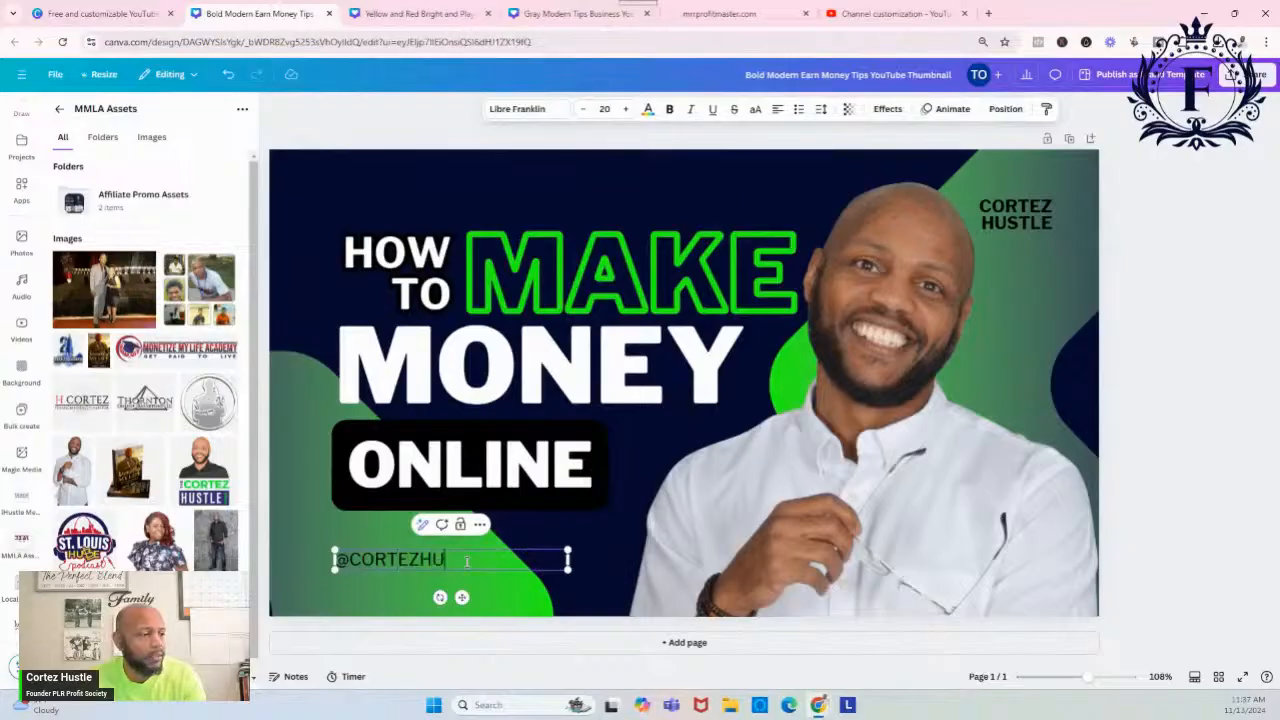
text(STLE)
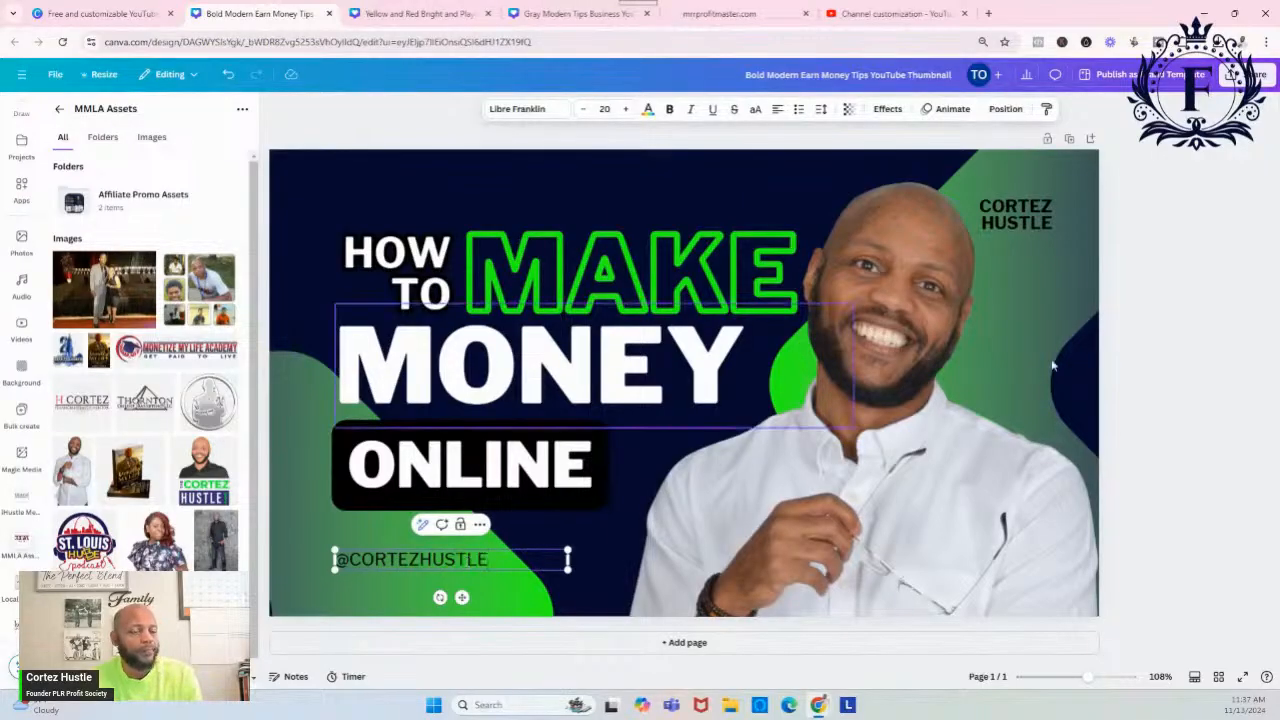
click(1225, 318)
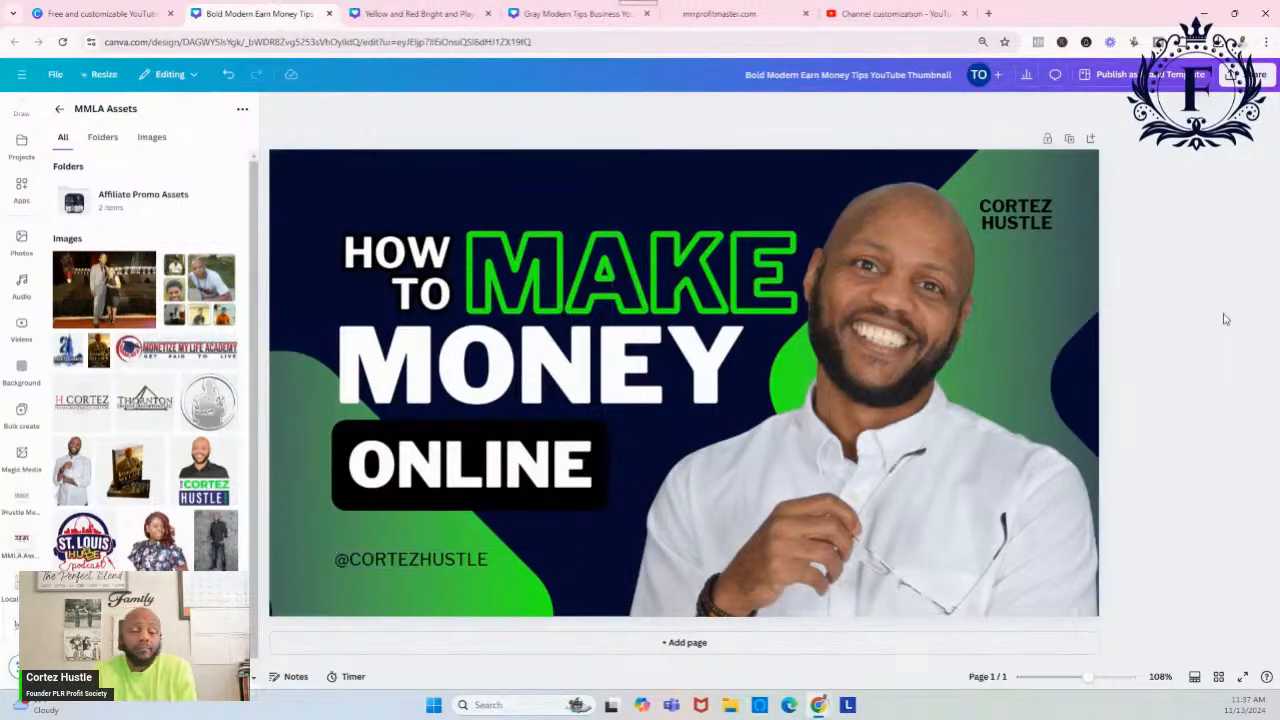